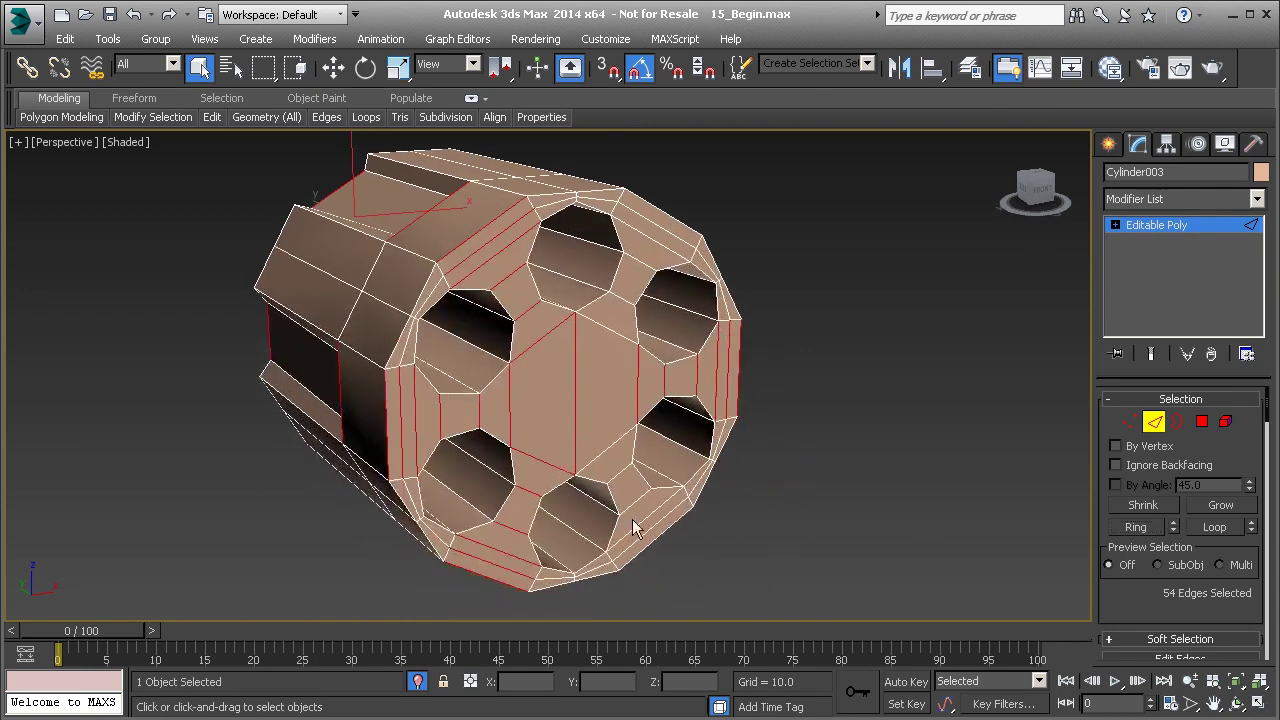
Step: Add the remaining edge near the end face's rim to the selection and expand it to full edge rings
{"action": "left_click", "coordinate": [612, 503], "text": "ctrl"}
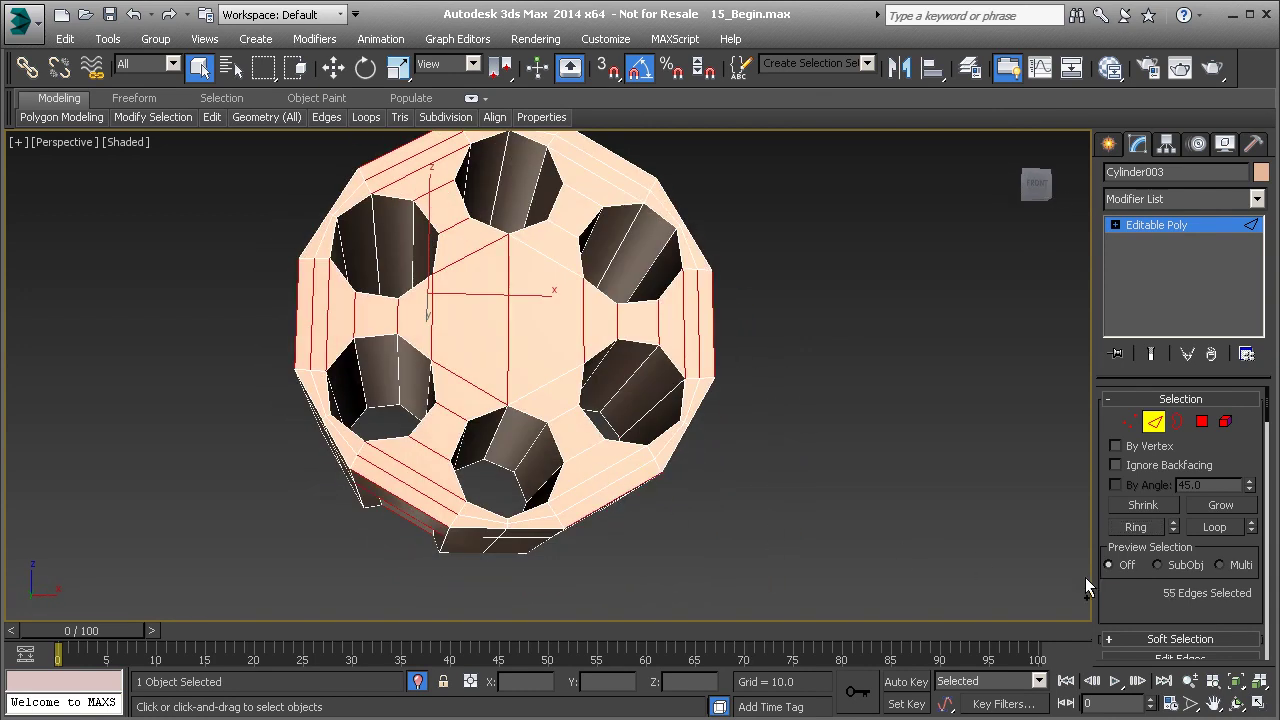
{"action": "left_click", "coordinate": [1142, 533]}
{"action": "middle_click_drag", "start_coordinate": [657, 345], "coordinate": [648, 412], "text": "alt"}
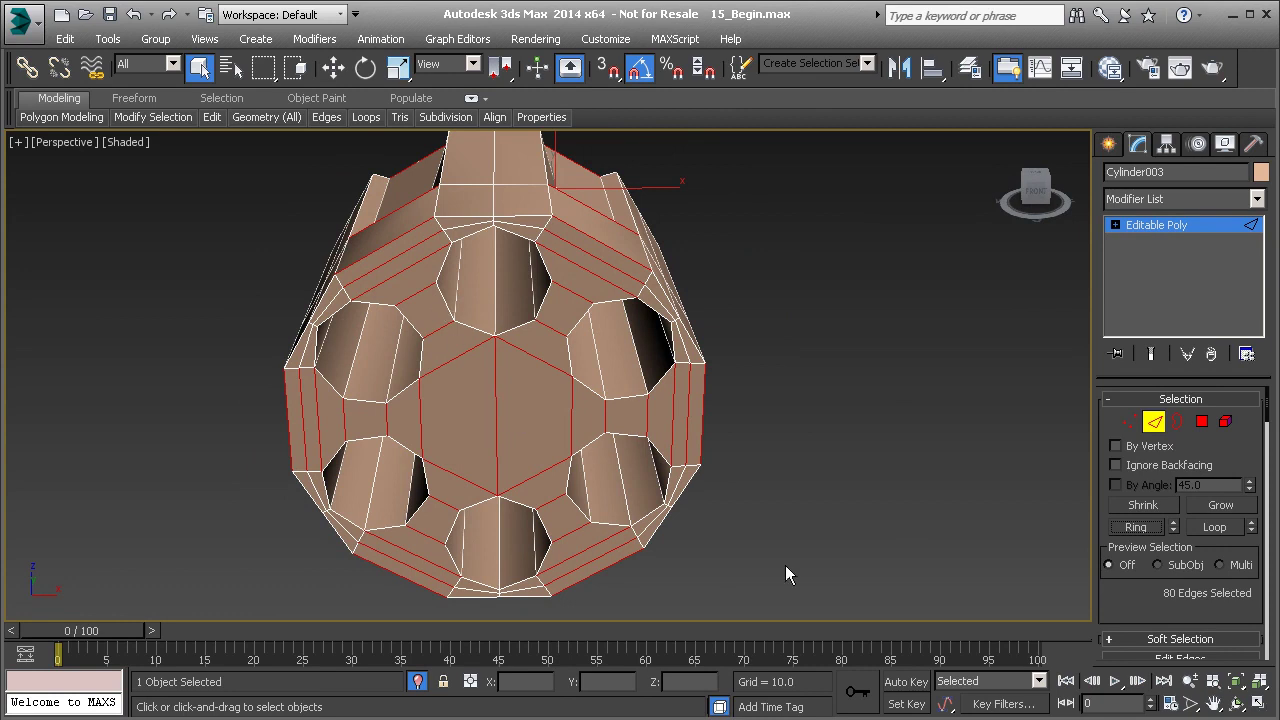
Step: Connect the selected edge rings with 1 segment, pinch 0 and slide 0
{"action": "scroll", "coordinate": [1151, 592], "scroll_direction": "down", "scroll_amount": 5}
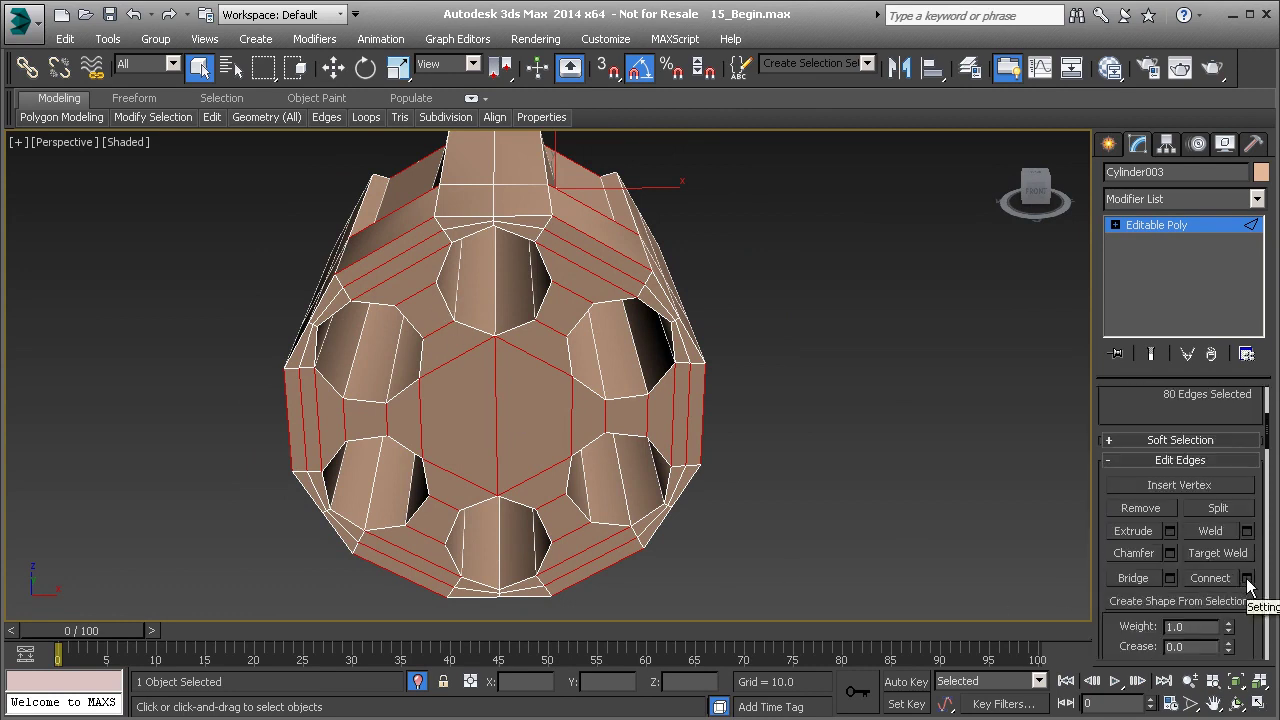
{"action": "left_click", "coordinate": [1246, 578]}
{"action": "middle_click_drag", "start_coordinate": [445, 388], "coordinate": [454, 362], "text": "alt"}
{"action": "scroll", "coordinate": [426, 379], "scroll_direction": "up", "scroll_amount": 3}
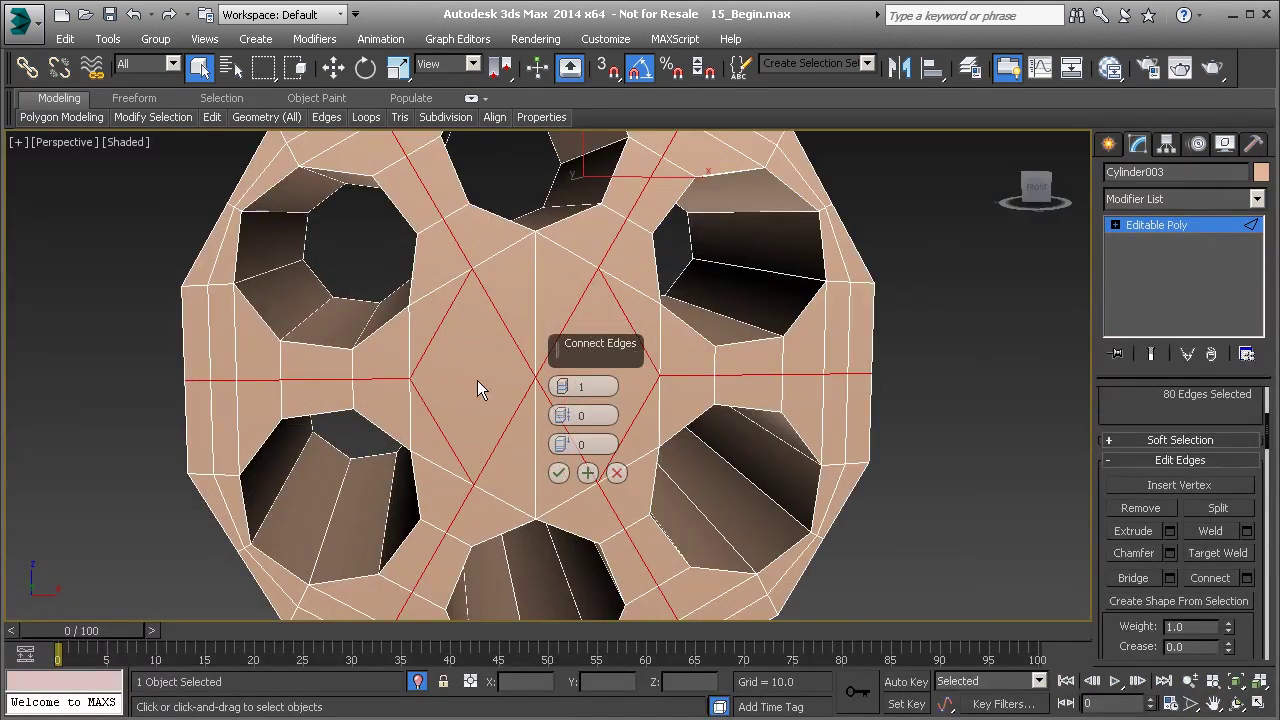
{"action": "scroll", "coordinate": [426, 379], "scroll_direction": "up", "scroll_amount": 5}
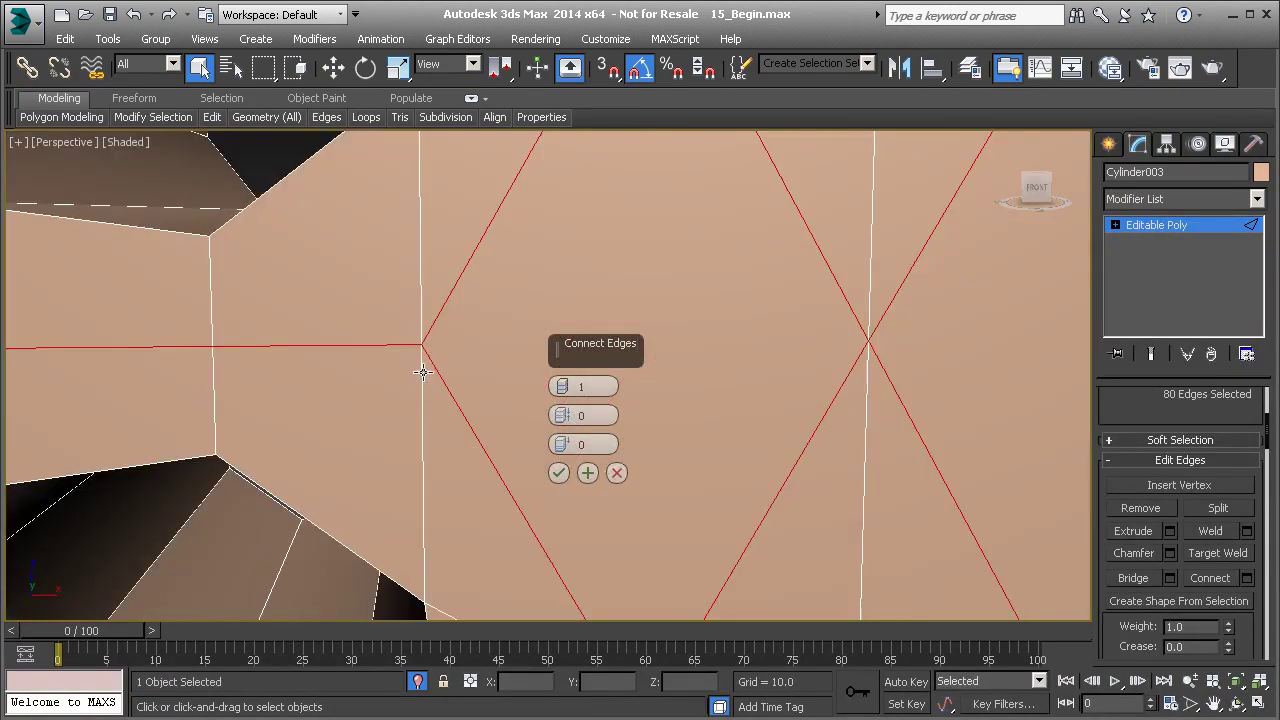
{"action": "scroll", "coordinate": [425, 385], "scroll_direction": "down", "scroll_amount": 8}
{"action": "middle_click_drag", "start_coordinate": [423, 400], "coordinate": [439, 424], "text": "alt"}
{"action": "left_click", "coordinate": [560, 473]}
{"action": "scroll", "coordinate": [505, 370], "scroll_direction": "up", "scroll_amount": 3}
Step: Remove the four diagonal edges flanking the hub of the front face, two on each side of the centre
{"action": "key", "text": "1"}
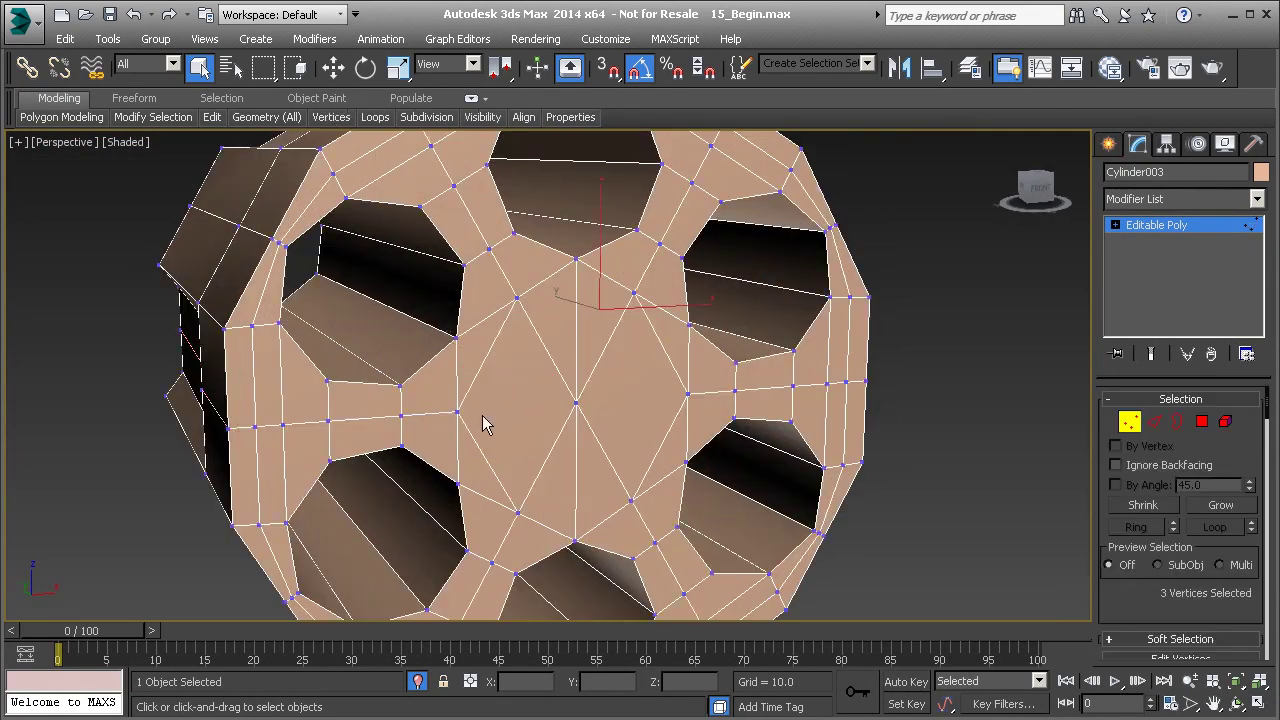
{"action": "scroll", "coordinate": [430, 413], "scroll_direction": "up", "scroll_amount": 5}
{"action": "left_click", "coordinate": [352, 404]}
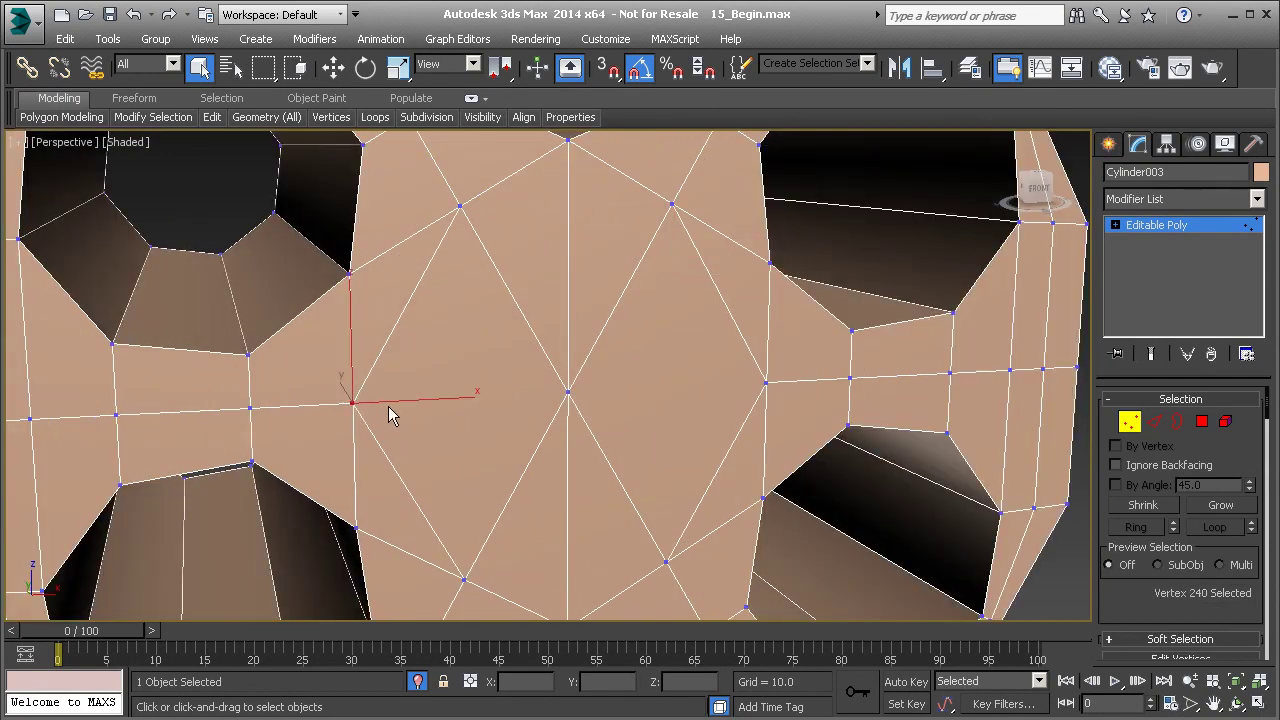
{"action": "key", "text": "w"}
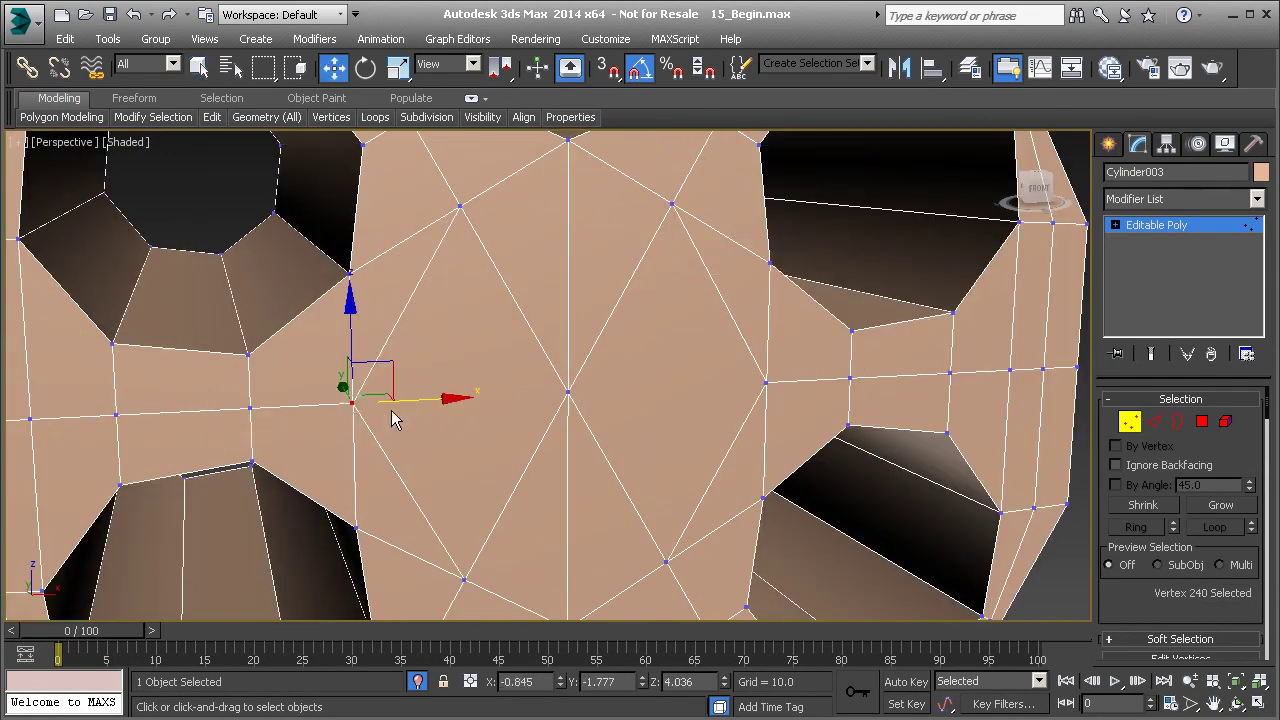
{"action": "key", "text": "2"}
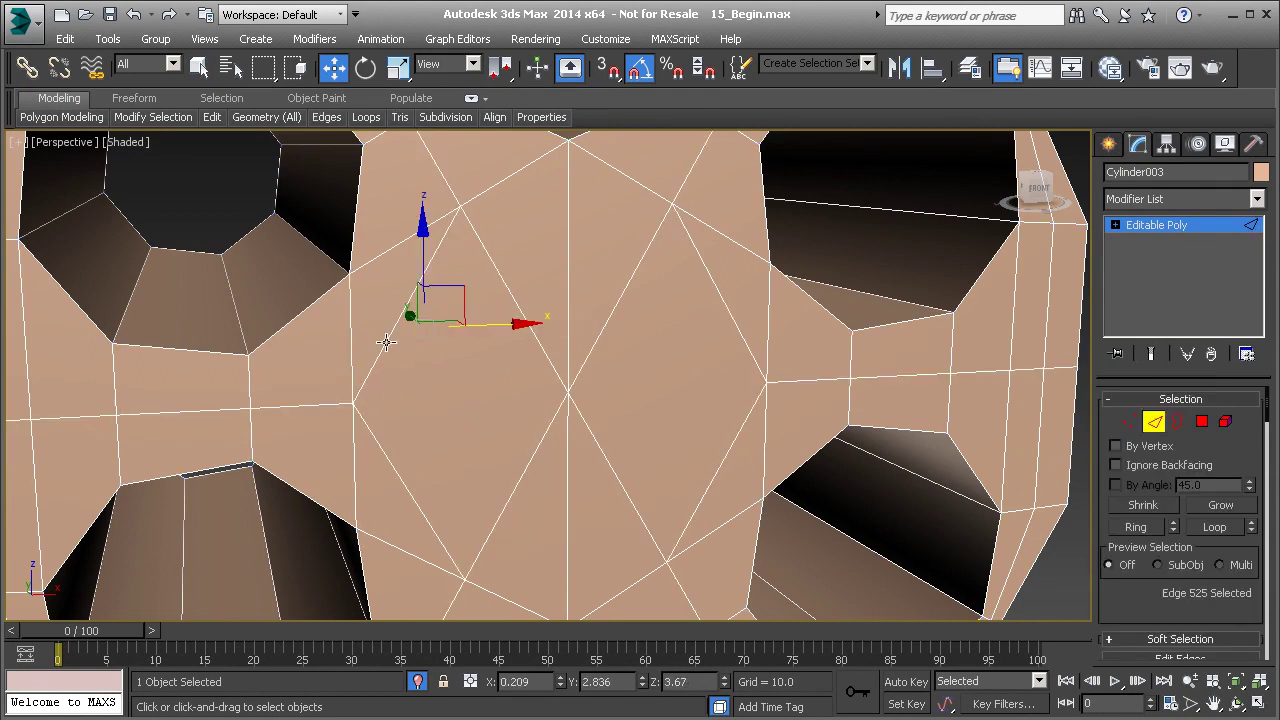
{"action": "left_click", "coordinate": [395, 466], "text": "ctrl"}
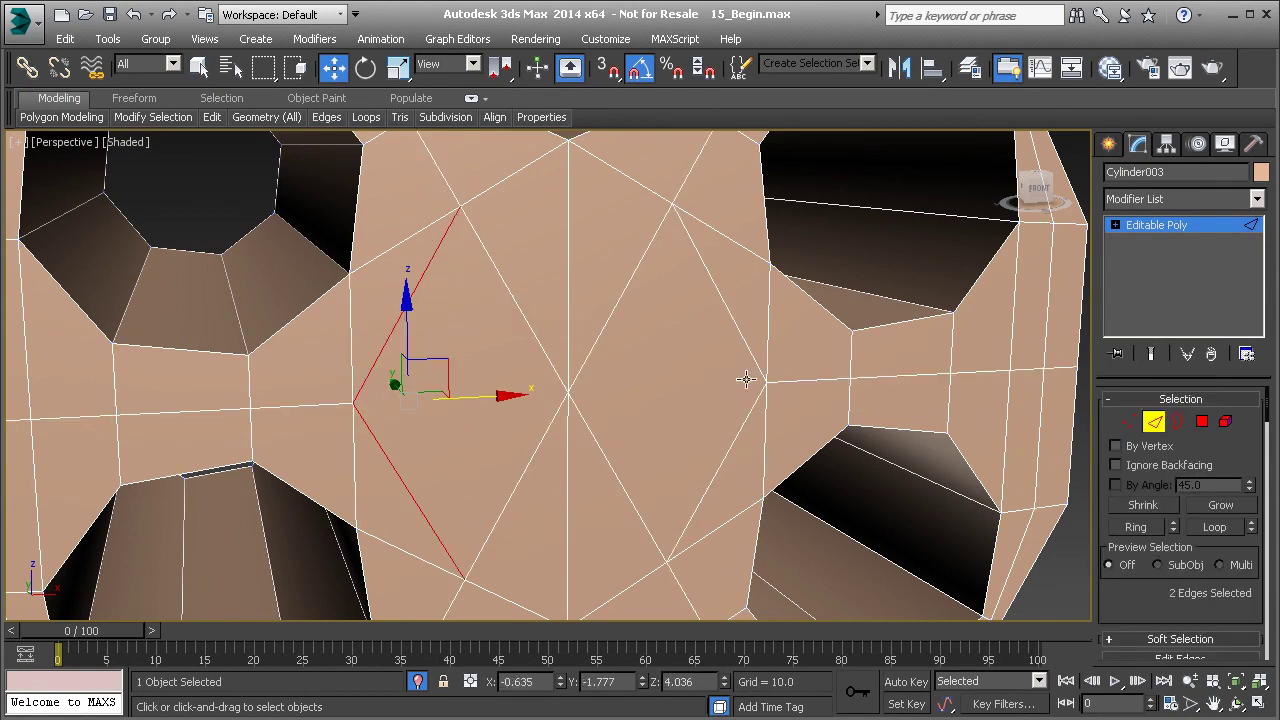
{"action": "left_click", "coordinate": [744, 351], "text": "ctrl"}
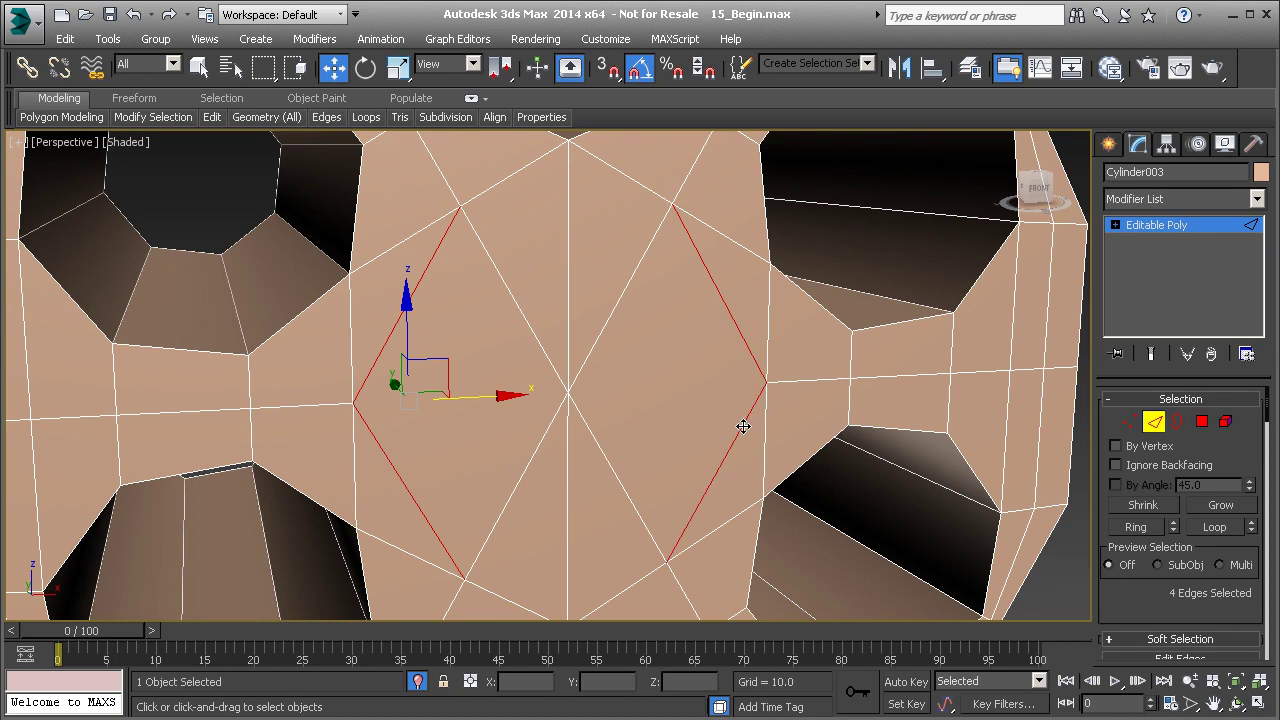
{"action": "key", "text": "BackSpace"}
Step: Connect the two side midpoint vertices of the front hub through the centre vertex with a horizontal line
{"action": "key", "text": "1"}
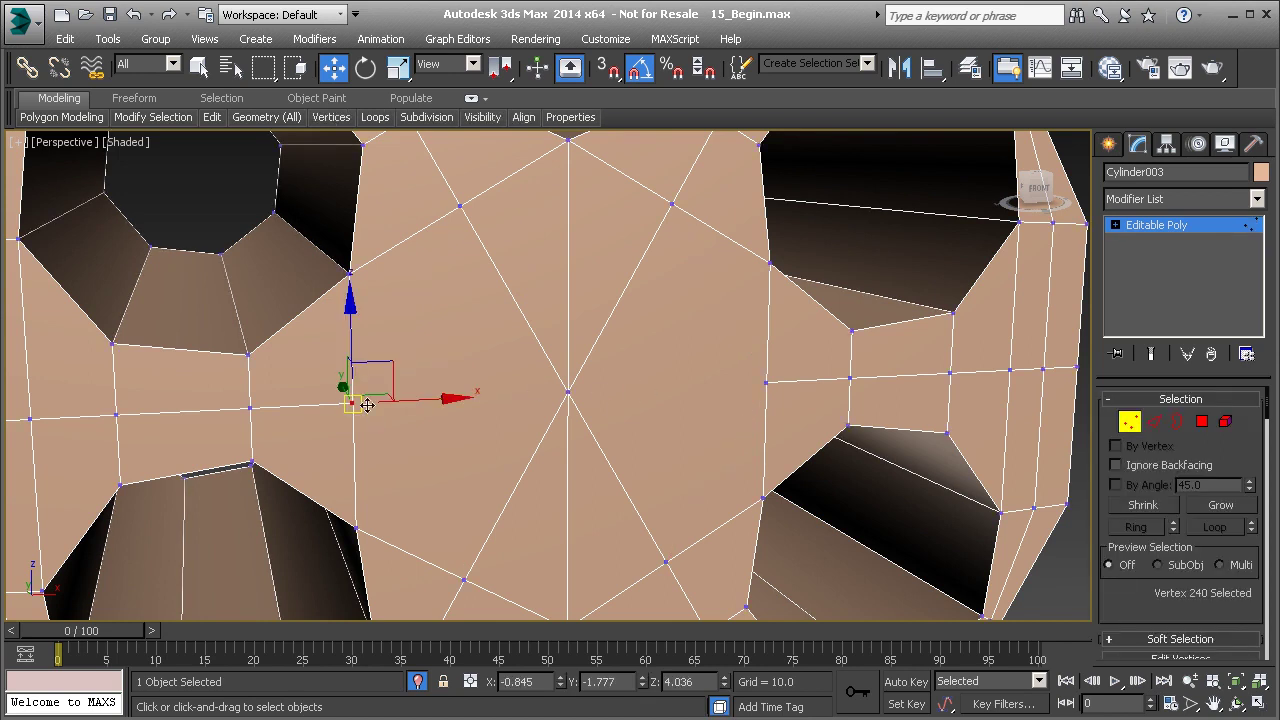
{"action": "left_click", "coordinate": [567, 392], "text": "ctrl"}
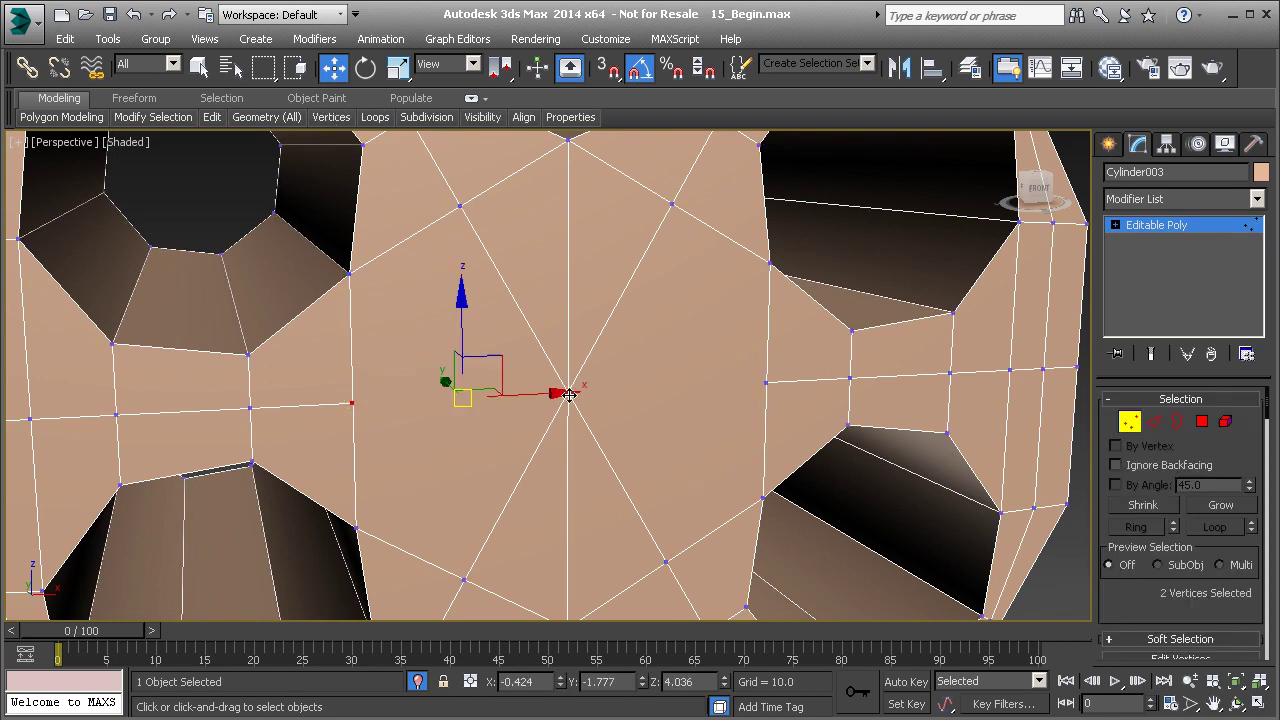
{"action": "left_click", "coordinate": [765, 382], "text": "ctrl"}
{"action": "scroll", "coordinate": [1166, 611], "scroll_direction": "down", "scroll_amount": 3}
{"action": "left_click", "coordinate": [1178, 575]}
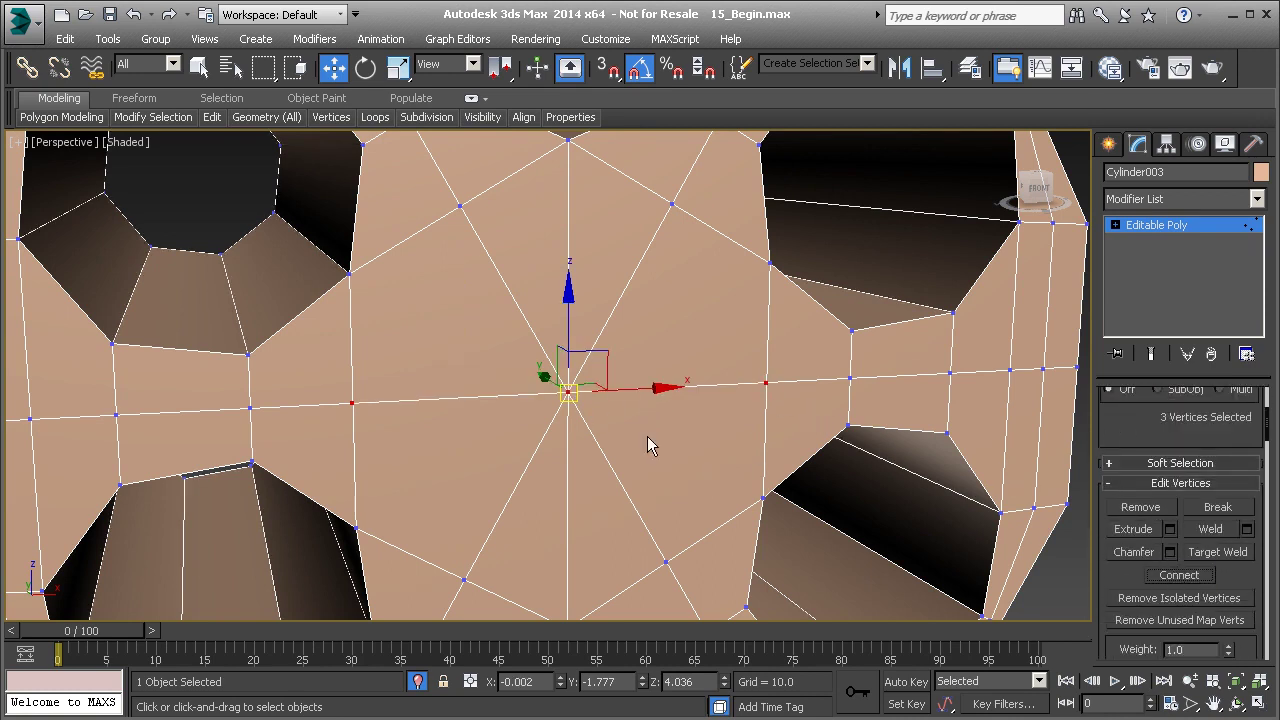
Step: Connect the upper pair and the lower pair of side corner vertices on the front hub to the centre vertex
{"action": "left_click", "coordinate": [348, 273]}
{"action": "left_click", "coordinate": [568, 392], "text": "ctrl"}
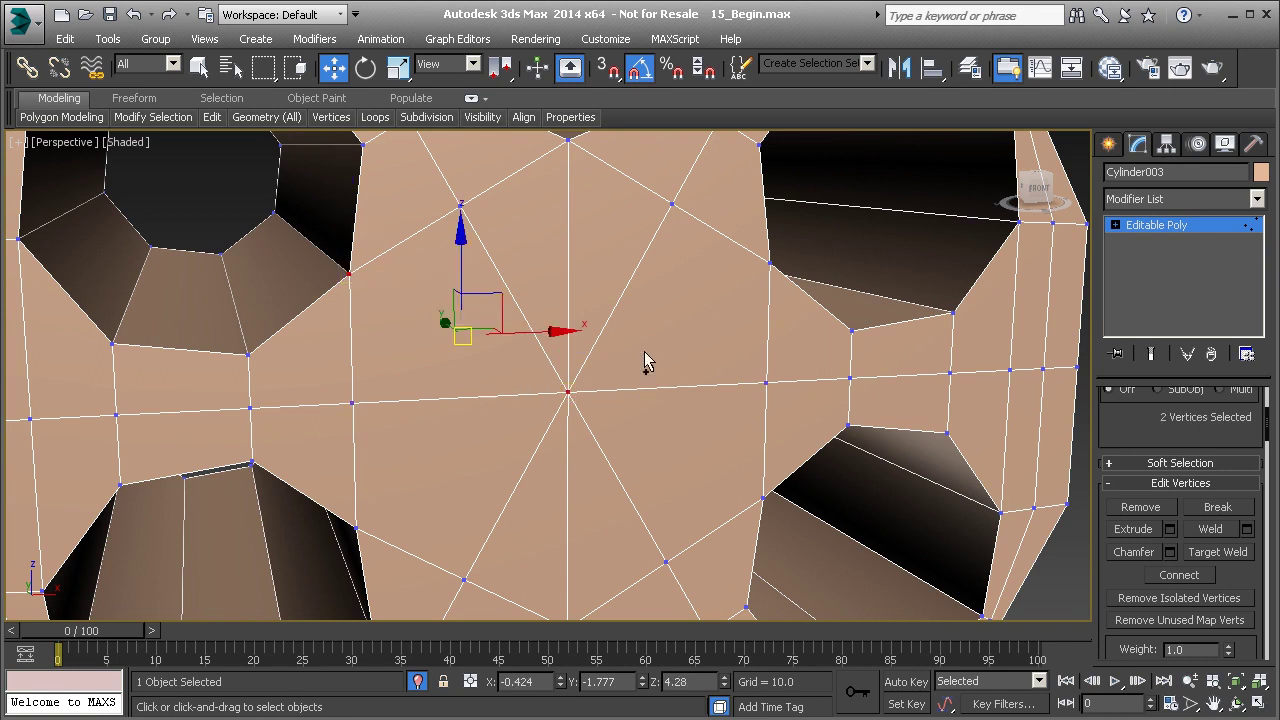
{"action": "left_click", "coordinate": [767, 264], "text": "ctrl"}
{"action": "left_click", "coordinate": [1193, 577]}
{"action": "left_click", "coordinate": [355, 528]}
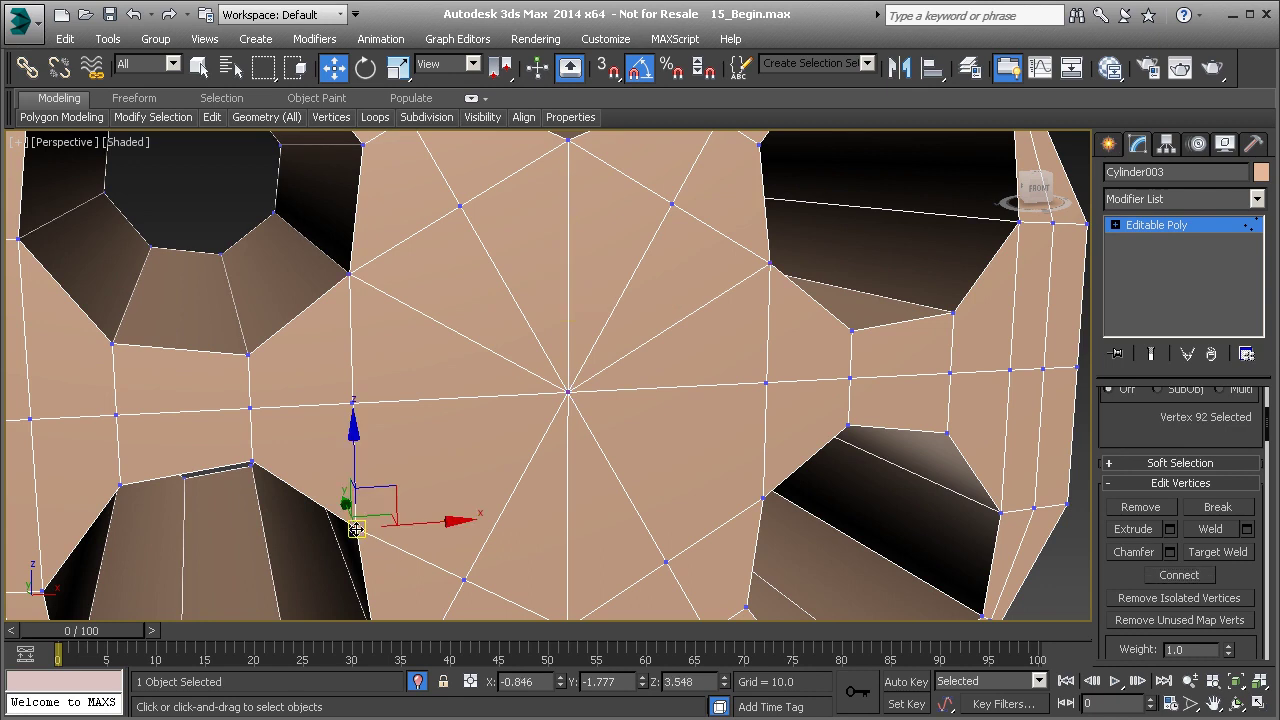
{"action": "left_click", "coordinate": [568, 392], "text": "ctrl"}
{"action": "left_click", "coordinate": [764, 496], "text": "ctrl"}
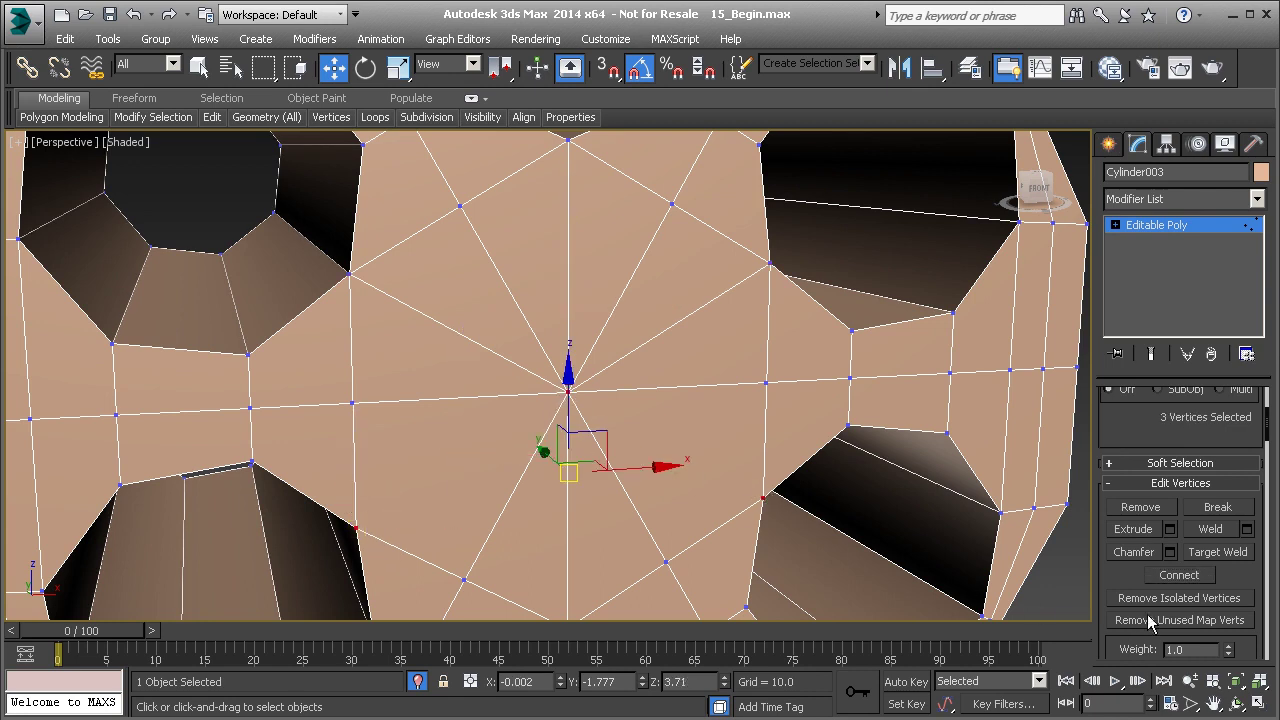
{"action": "left_click", "coordinate": [1180, 577]}
Step: Remove the four diagonal edges flanking the hub on the cylinder's back face
{"action": "scroll", "coordinate": [591, 400], "scroll_direction": "down", "scroll_amount": 5}
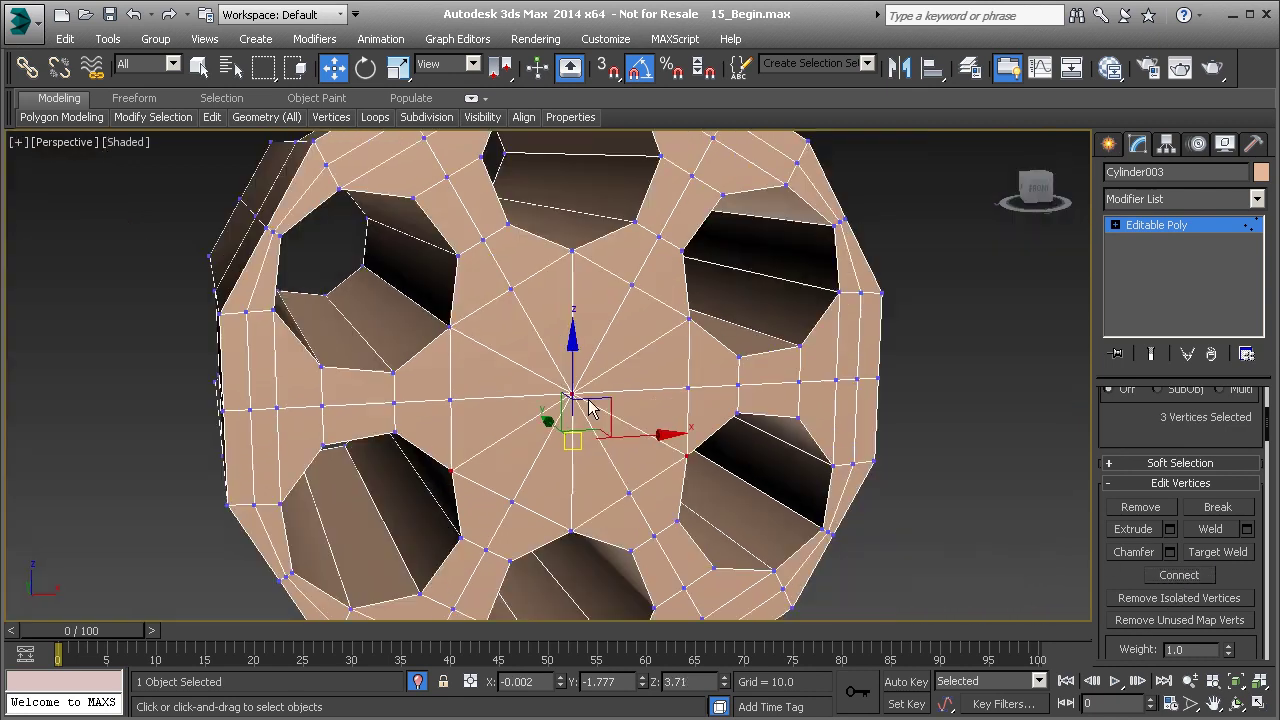
{"action": "middle_click_drag", "start_coordinate": [516, 400], "coordinate": [396, 369], "text": "alt"}
{"action": "key", "text": "2"}
{"action": "scroll", "coordinate": [404, 369], "scroll_direction": "up", "scroll_amount": 4}
{"action": "left_click", "coordinate": [405, 376]}
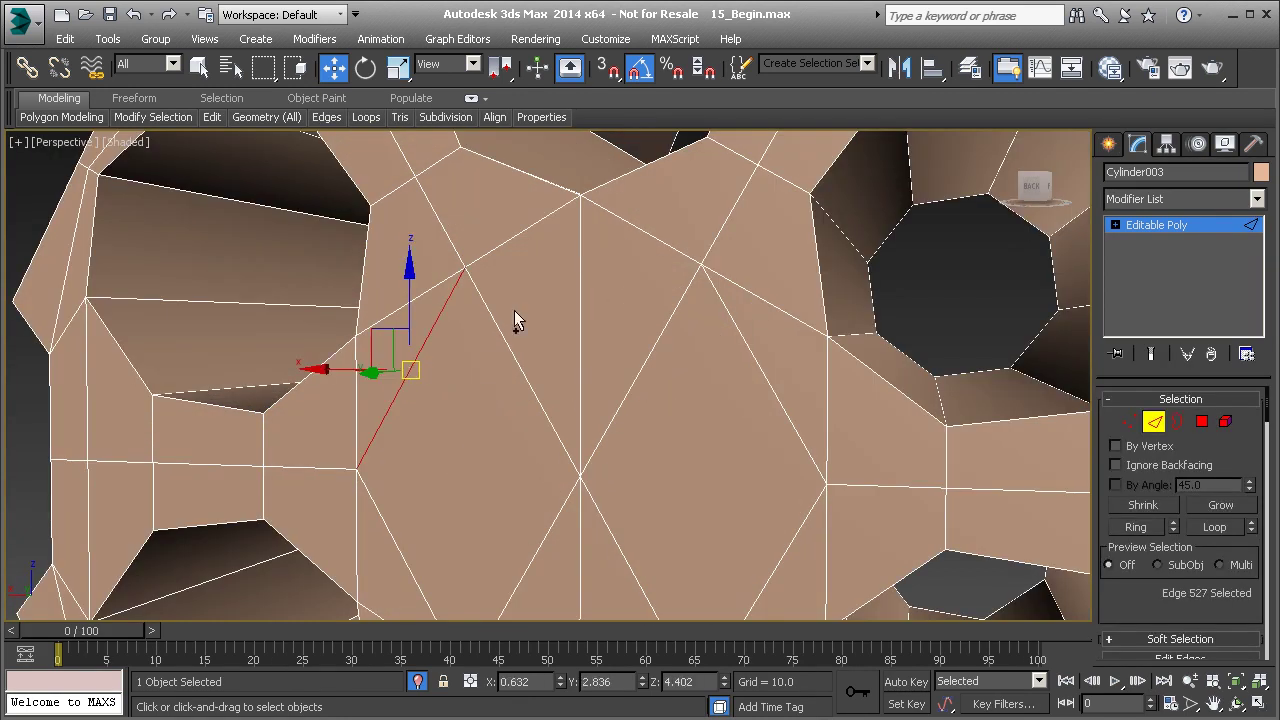
{"action": "left_click", "coordinate": [727, 307], "text": "ctrl"}
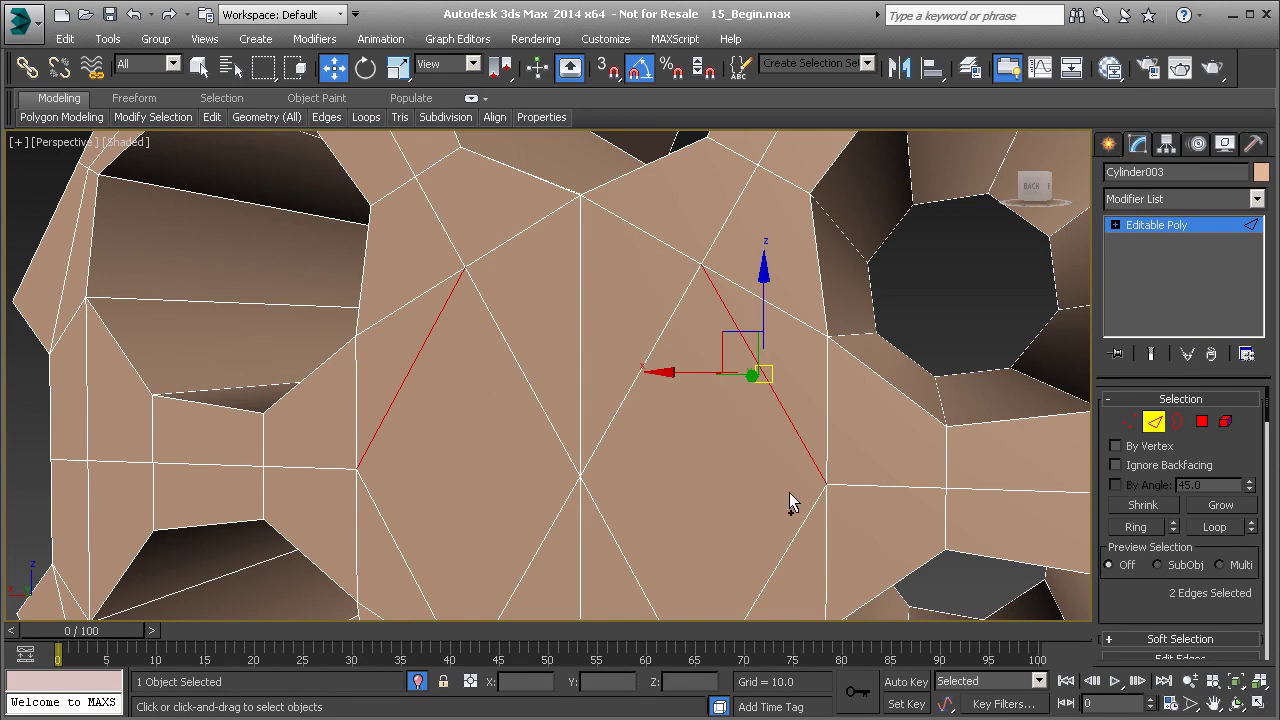
{"action": "left_click", "coordinate": [798, 535], "text": "ctrl"}
{"action": "middle_click_drag", "start_coordinate": [760, 539], "coordinate": [738, 455]}
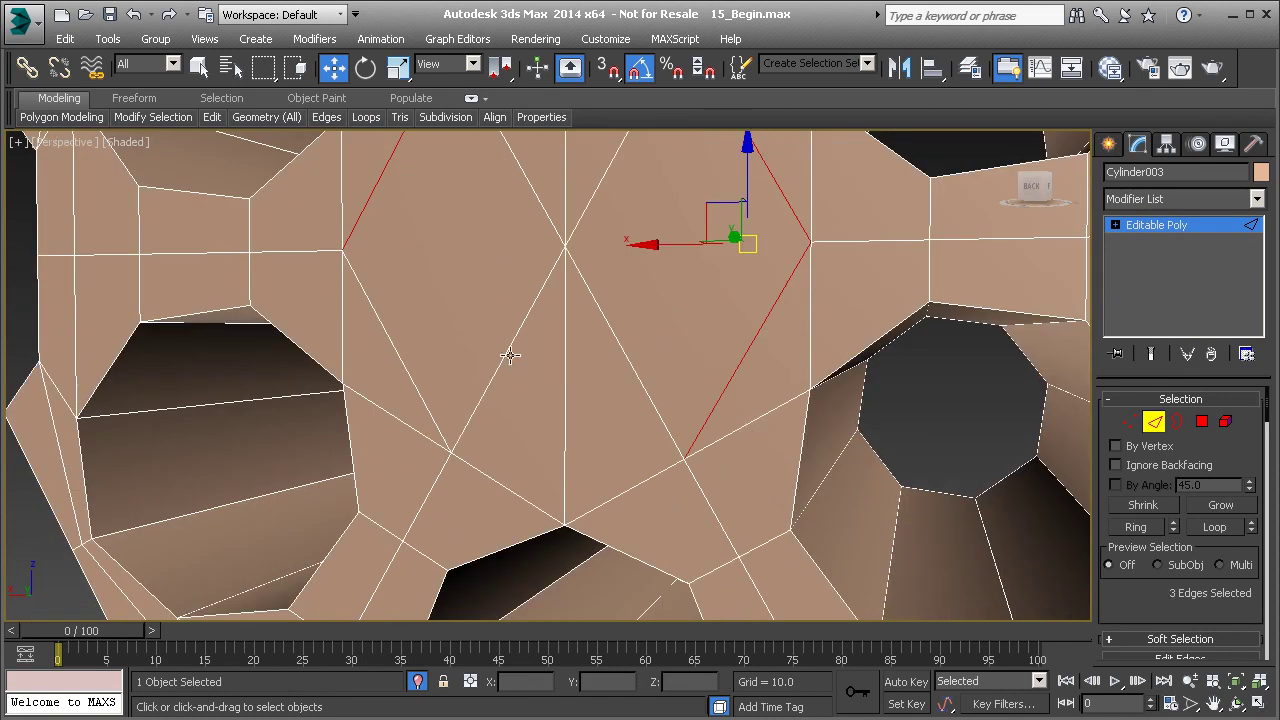
{"action": "middle_click_drag", "start_coordinate": [500, 362], "coordinate": [385, 438], "text": "alt"}
{"action": "left_click", "coordinate": [403, 371], "text": "ctrl"}
{"action": "key", "text": "ctrl+BackSpace"}
Step: Connect the two side midpoint vertices of the back hub through its centre vertex
{"action": "key", "text": "1"}
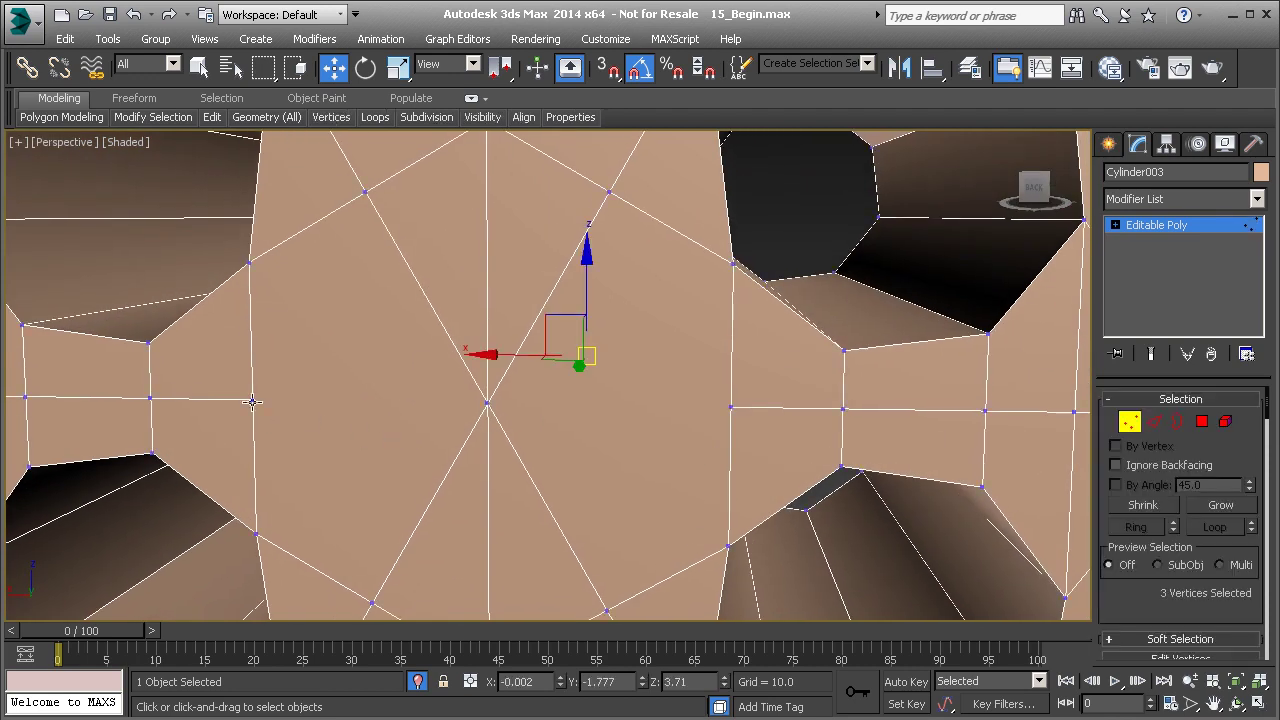
{"action": "left_click", "coordinate": [253, 400]}
{"action": "left_click", "coordinate": [487, 403], "text": "ctrl"}
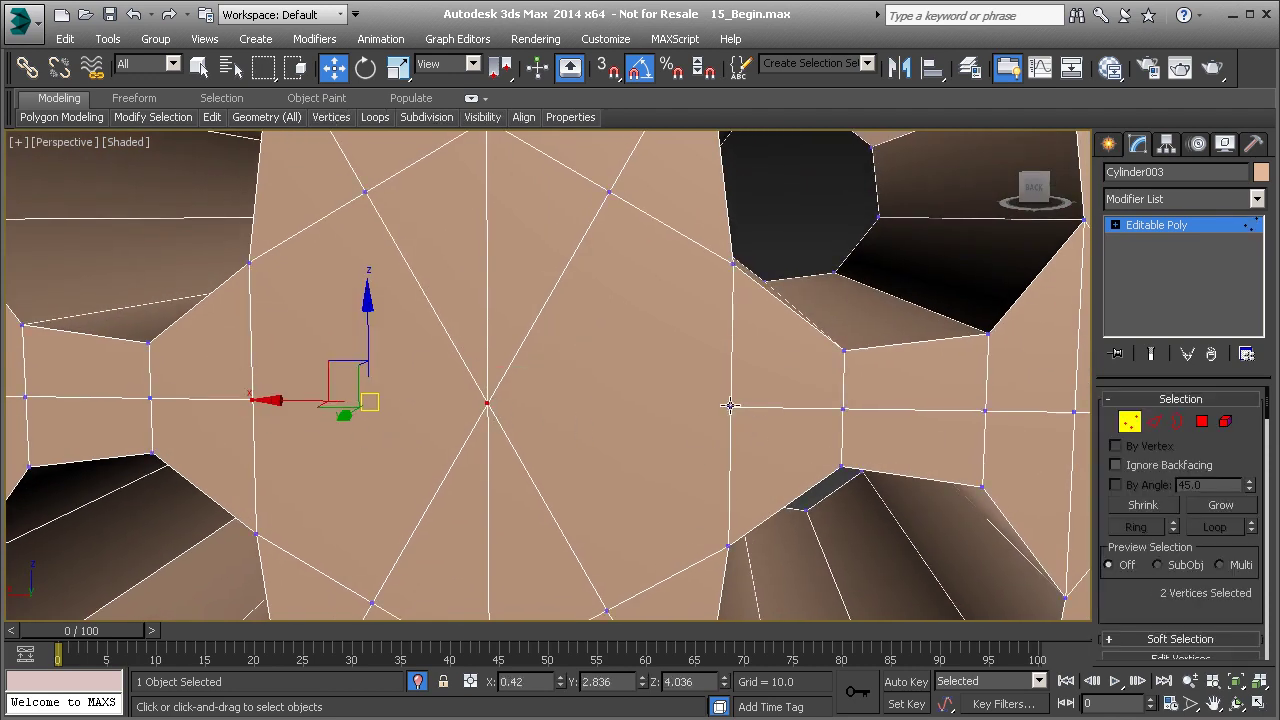
{"action": "left_click", "coordinate": [730, 407], "text": "ctrl"}
{"action": "scroll", "coordinate": [1205, 557], "scroll_direction": "down", "scroll_amount": 4}
{"action": "left_click", "coordinate": [1150, 581]}
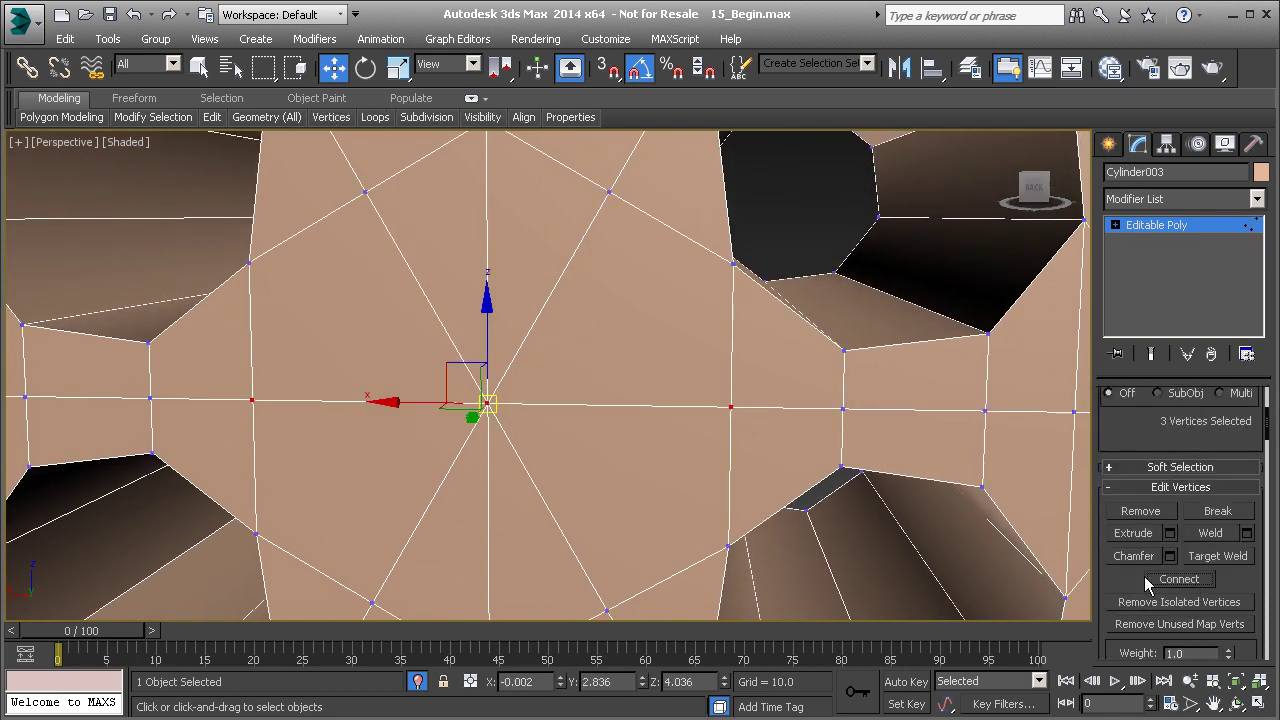
Step: Connect the upper pair and the lower pair of side corner vertices on the back hub to its centre vertex
{"action": "left_click", "coordinate": [249, 263]}
{"action": "left_click", "coordinate": [487, 403], "text": "ctrl"}
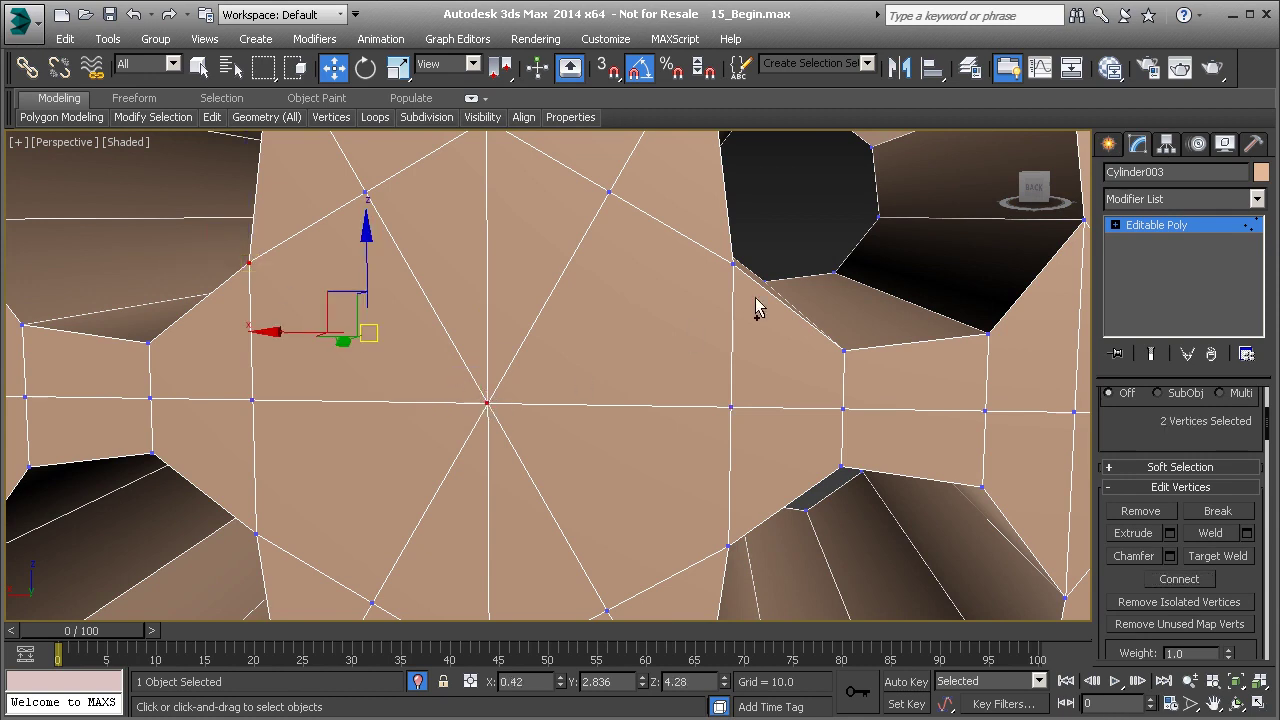
{"action": "left_click", "coordinate": [733, 264], "text": "ctrl"}
{"action": "right_click", "coordinate": [733, 264]}
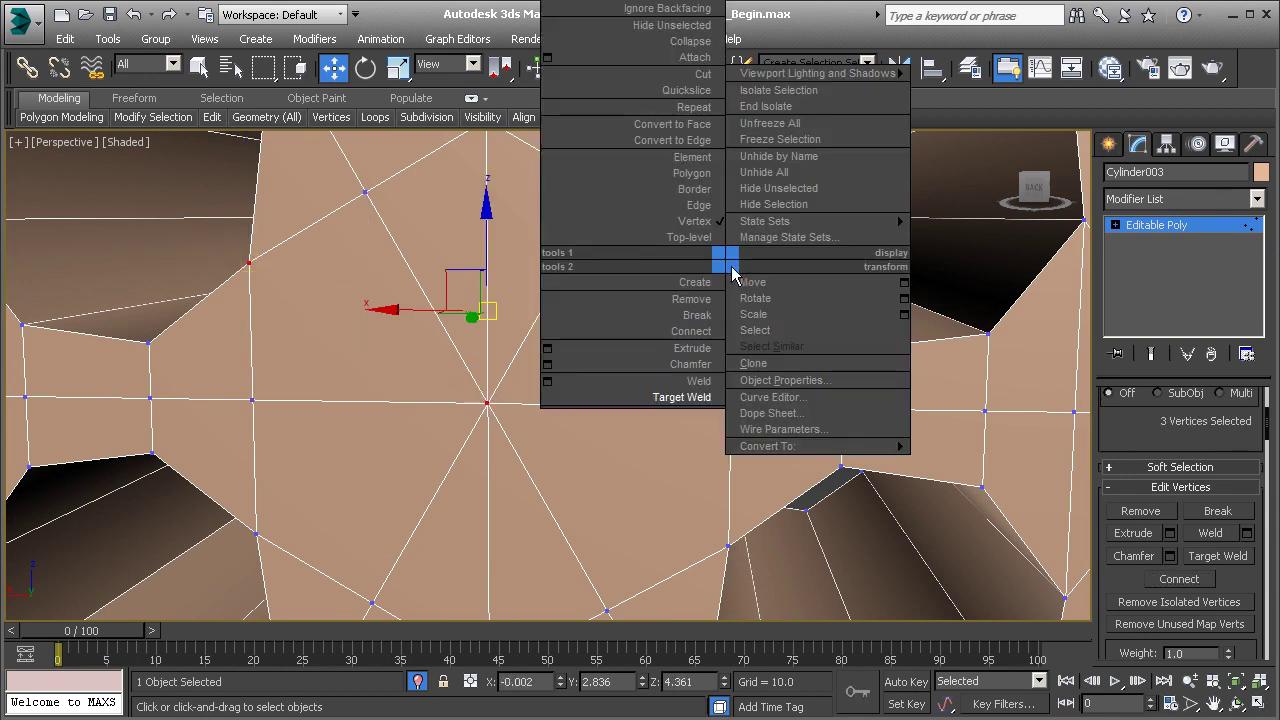
{"action": "left_click", "coordinate": [687, 365]}
{"action": "middle_click_drag", "start_coordinate": [456, 497], "coordinate": [501, 436]}
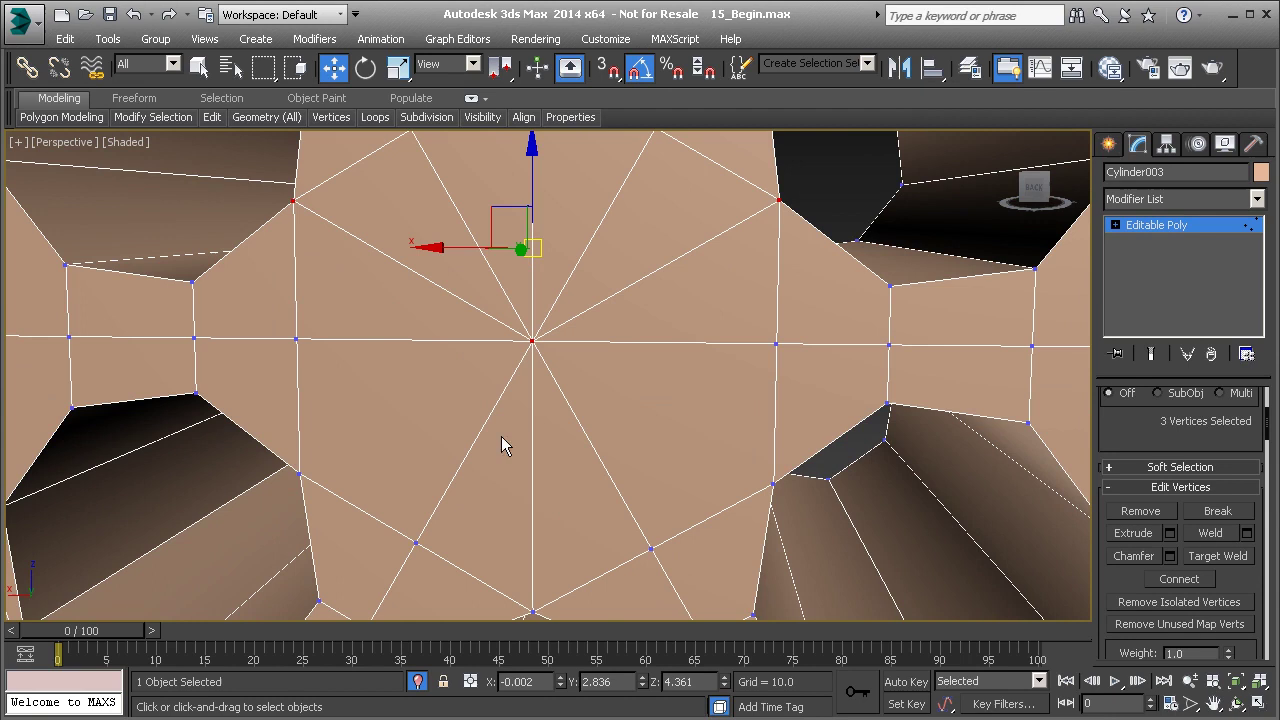
{"action": "left_click", "coordinate": [298, 475]}
{"action": "left_click", "coordinate": [533, 340], "text": "ctrl"}
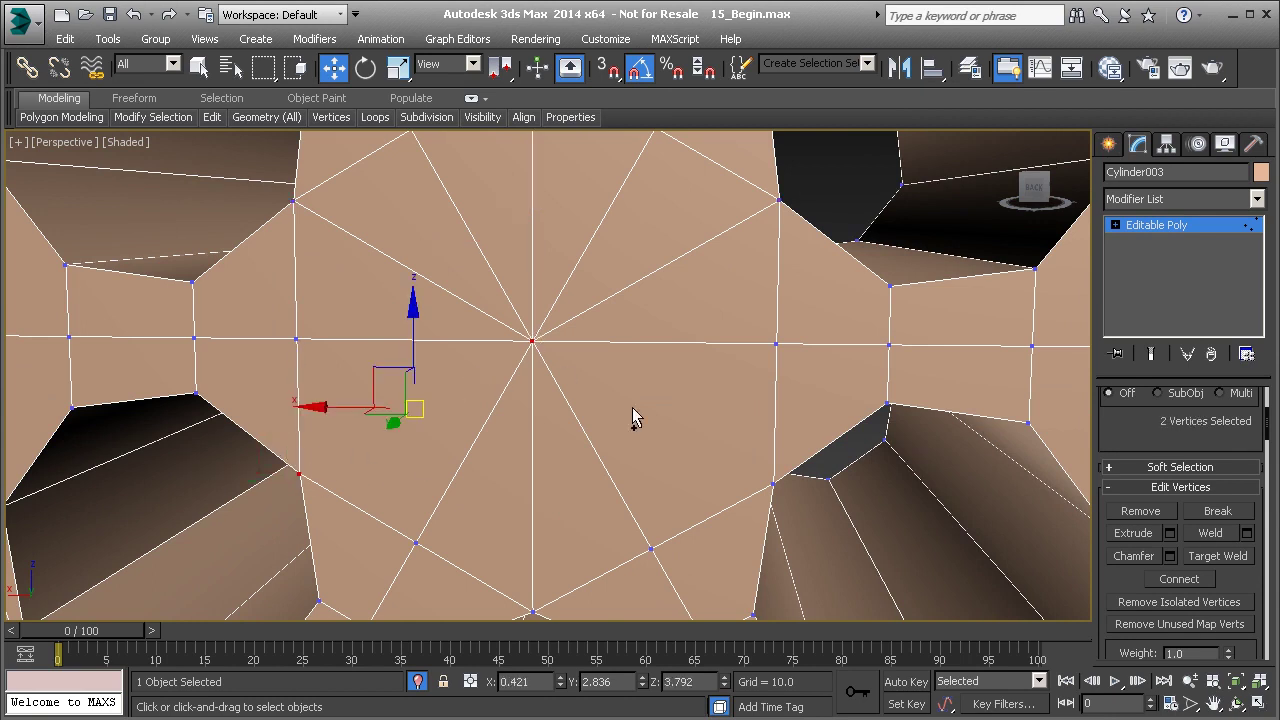
{"action": "left_click", "coordinate": [773, 485], "text": "ctrl"}
{"action": "right_click", "coordinate": [523, 330]}
{"action": "left_click", "coordinate": [500, 401]}
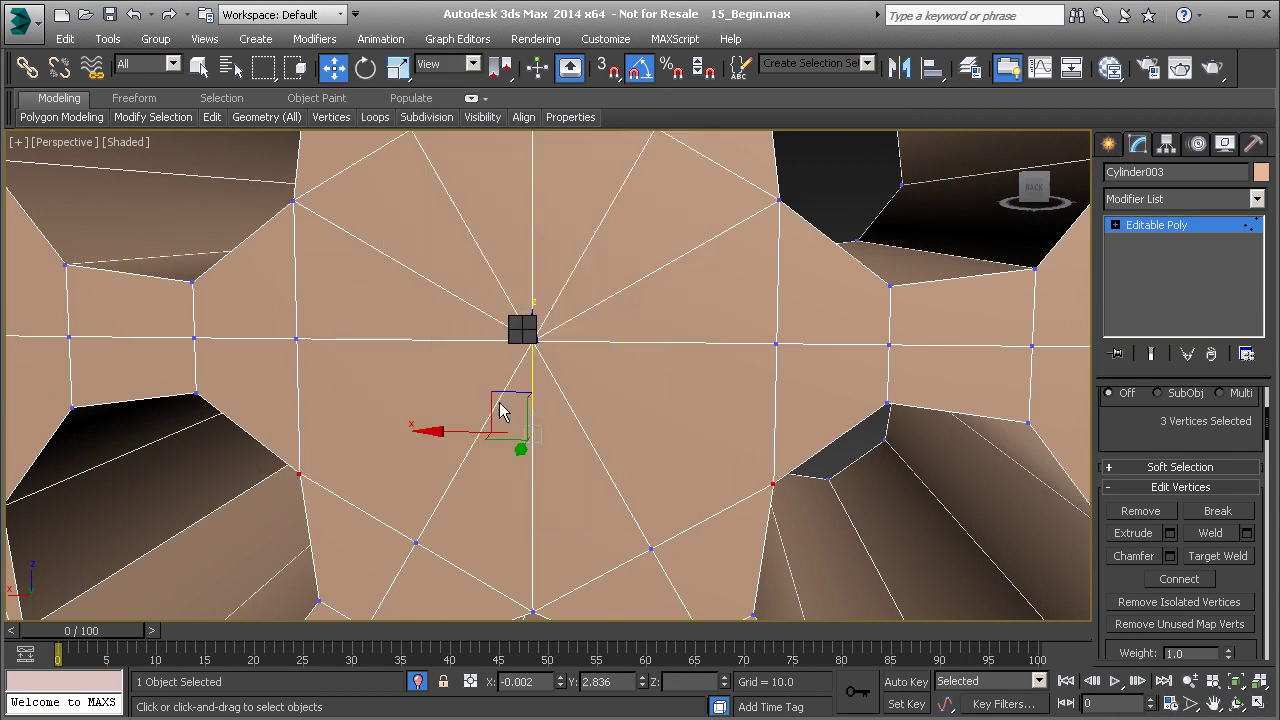
Step: Examine the cylinder's end face and the ribs and grooves of its outer wall from several angles
{"action": "scroll", "coordinate": [523, 406], "scroll_direction": "down", "scroll_amount": 5}
{"action": "scroll", "coordinate": [480, 410], "scroll_direction": "down", "scroll_amount": 3}
{"action": "middle_click_drag", "start_coordinate": [472, 370], "coordinate": [590, 264]}
{"action": "scroll", "coordinate": [383, 348], "scroll_direction": "up", "scroll_amount": 3}
{"action": "scroll", "coordinate": [470, 390], "scroll_direction": "up", "scroll_amount": 3}
{"action": "scroll", "coordinate": [496, 412], "scroll_direction": "down", "scroll_amount": 3}
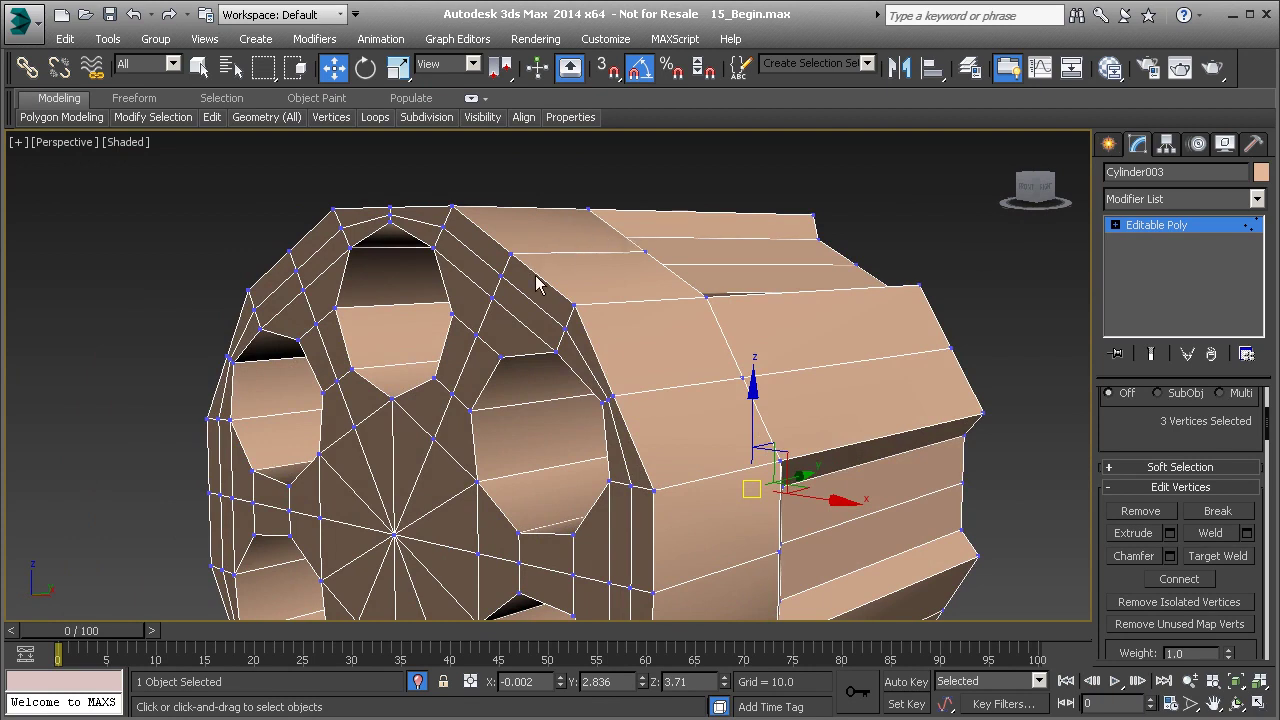
{"action": "middle_click_drag", "start_coordinate": [625, 385], "coordinate": [737, 251], "text": "alt"}
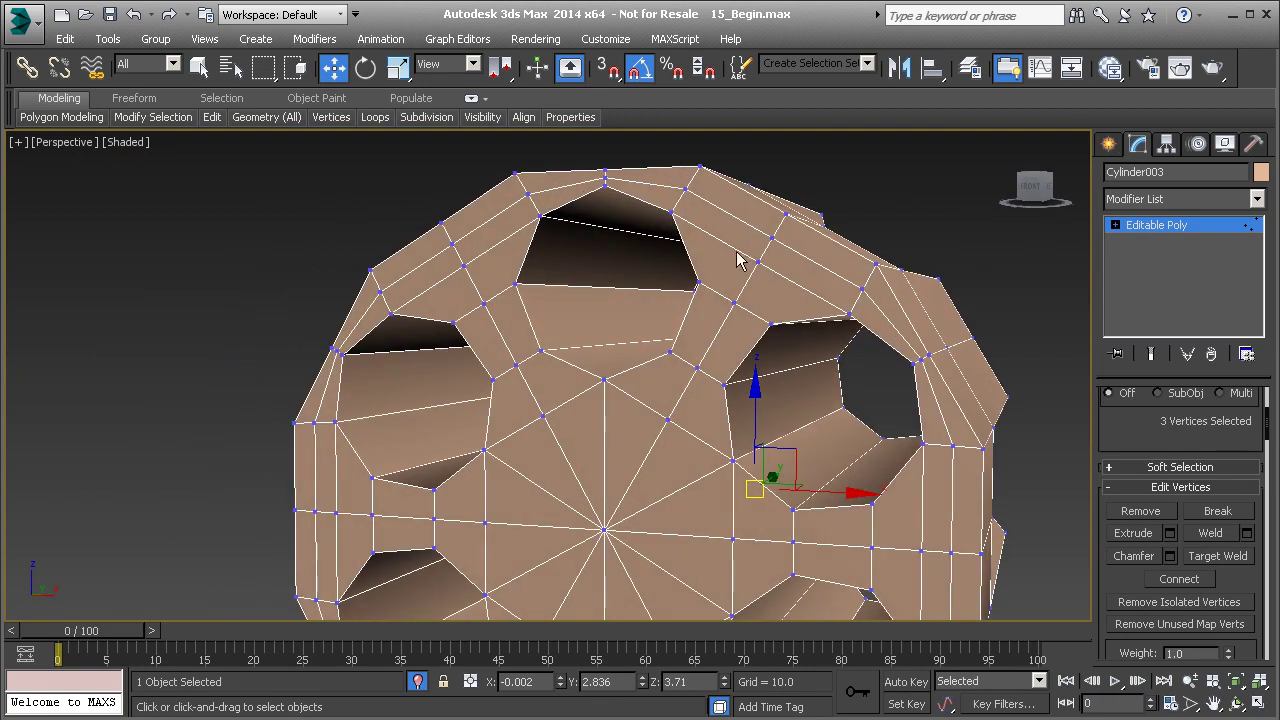
{"action": "middle_click_drag", "start_coordinate": [597, 222], "coordinate": [535, 329], "text": "alt"}
Step: Select the middle lengthwise edges of the top rib and the adjacent groove on the cylinder's outer wall
{"action": "key", "text": "2"}
{"action": "left_click", "coordinate": [525, 331]}
{"action": "left_click", "coordinate": [620, 293], "text": "ctrl"}
{"action": "middle_click_drag", "start_coordinate": [639, 292], "coordinate": [420, 305], "text": "alt"}
{"action": "middle_click_drag", "start_coordinate": [647, 360], "coordinate": [578, 412], "text": "alt"}
{"action": "left_click", "coordinate": [601, 431], "text": "ctrl"}
{"action": "left_click", "coordinate": [783, 394], "text": "ctrl"}
{"action": "middle_click_drag", "start_coordinate": [590, 356], "coordinate": [683, 332], "text": "alt"}
{"action": "left_click", "coordinate": [601, 299], "text": "ctrl"}
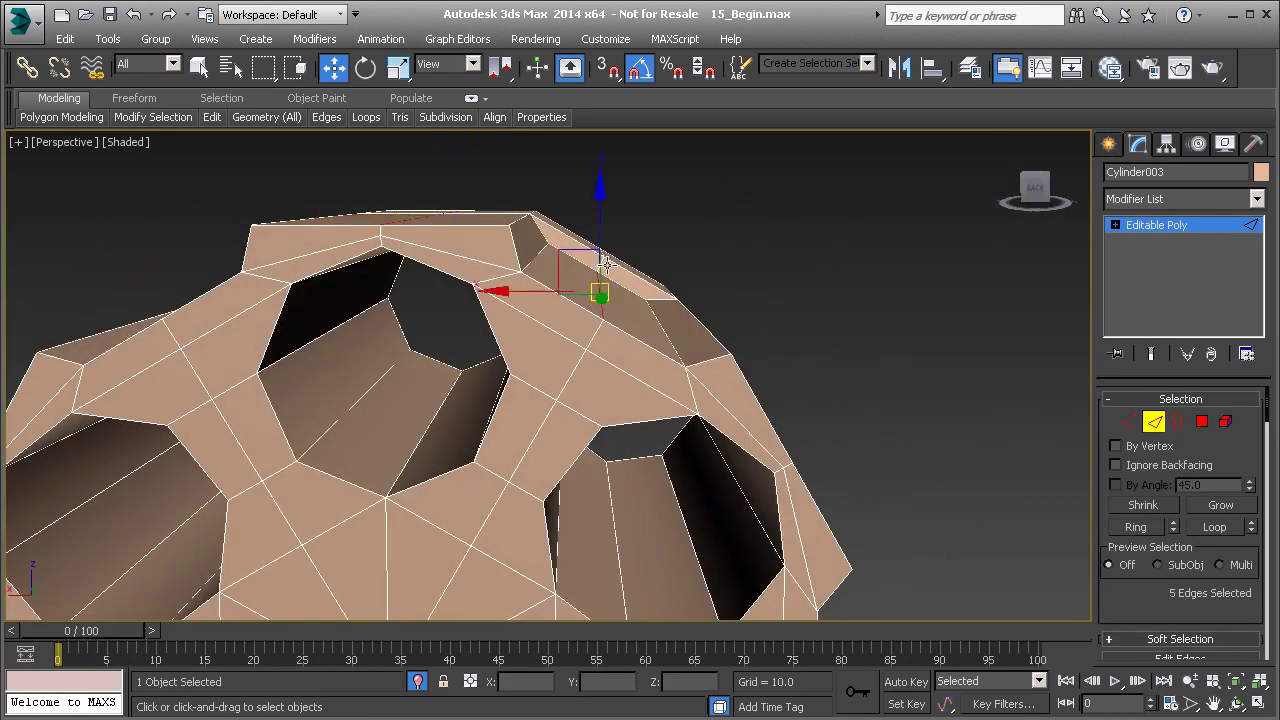
Step: Add the middle lengthwise edges of the following ribs and groove around the outer wall to the selection
{"action": "middle_click_drag", "start_coordinate": [608, 277], "coordinate": [568, 291], "text": "alt"}
{"action": "left_click", "coordinate": [693, 260], "text": "ctrl"}
{"action": "left_click", "coordinate": [734, 240], "text": "ctrl"}
{"action": "middle_click_drag", "start_coordinate": [734, 240], "coordinate": [656, 310], "text": "alt"}
{"action": "middle_click_drag", "start_coordinate": [635, 391], "coordinate": [670, 404], "text": "alt"}
{"action": "left_click", "coordinate": [711, 436], "text": "ctrl"}
{"action": "left_click", "coordinate": [641, 430], "text": "ctrl"}
{"action": "middle_click_drag", "start_coordinate": [645, 488], "coordinate": [646, 311]}
{"action": "scroll", "coordinate": [632, 388], "scroll_direction": "up", "scroll_amount": 3}
{"action": "left_click", "coordinate": [685, 377], "text": "ctrl"}
{"action": "left_click", "coordinate": [754, 371], "text": "ctrl"}
{"action": "left_click", "coordinate": [786, 367], "text": "ctrl"}
Step: Add the middle lengthwise edges of the next groove, including its end wall and front band, and of the rib beside it to the selection
{"action": "scroll", "coordinate": [778, 367], "scroll_direction": "down", "scroll_amount": 4}
{"action": "middle_click_drag", "start_coordinate": [729, 371], "coordinate": [705, 305], "text": "alt"}
{"action": "scroll", "coordinate": [706, 305], "scroll_direction": "down", "scroll_amount": 3}
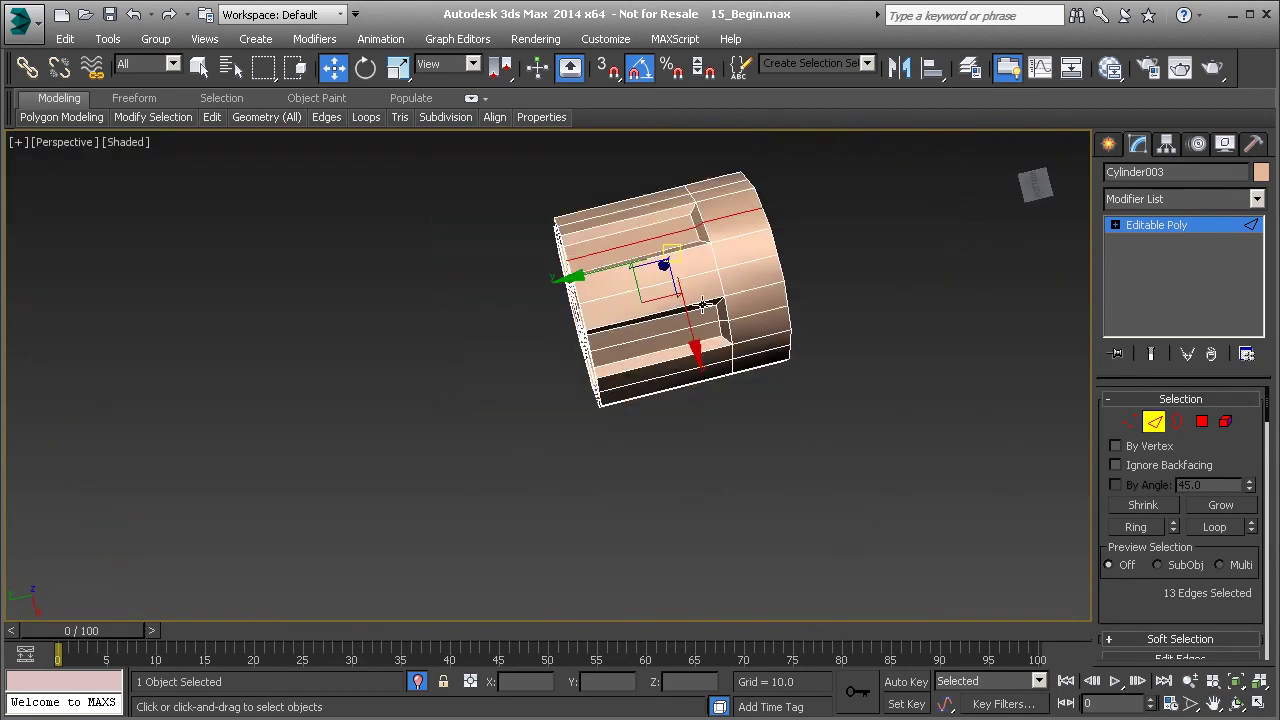
{"action": "left_click", "coordinate": [699, 327], "text": "ctrl"}
{"action": "scroll", "coordinate": [731, 323], "scroll_direction": "up", "scroll_amount": 3}
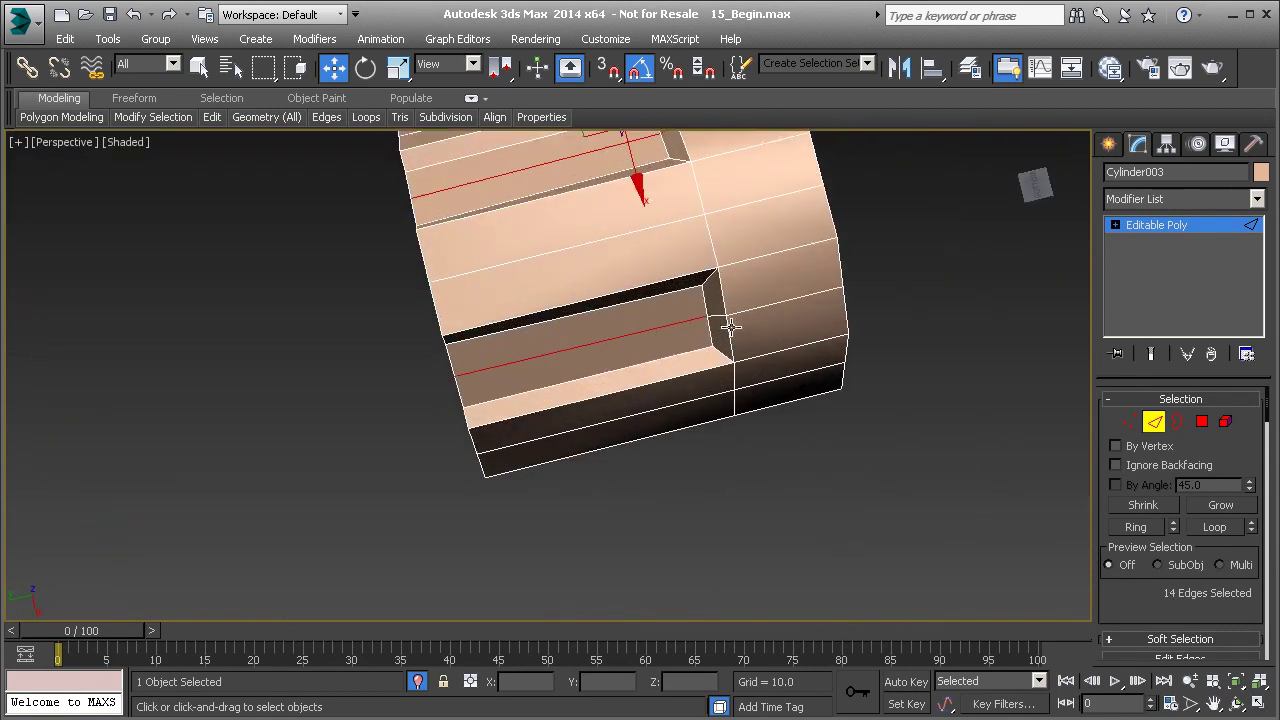
{"action": "left_click", "coordinate": [717, 315], "text": "ctrl"}
{"action": "left_click", "coordinate": [745, 311], "text": "ctrl"}
{"action": "middle_click_drag", "start_coordinate": [723, 350], "coordinate": [677, 330], "text": "alt"}
{"action": "left_click", "coordinate": [668, 351], "text": "ctrl"}
{"action": "left_click", "coordinate": [734, 366], "text": "ctrl"}
Step: Extend the selection with the middle lengthwise edges of one further groove and its neighbouring rib
{"action": "middle_click_drag", "start_coordinate": [734, 366], "coordinate": [659, 436], "text": "alt"}
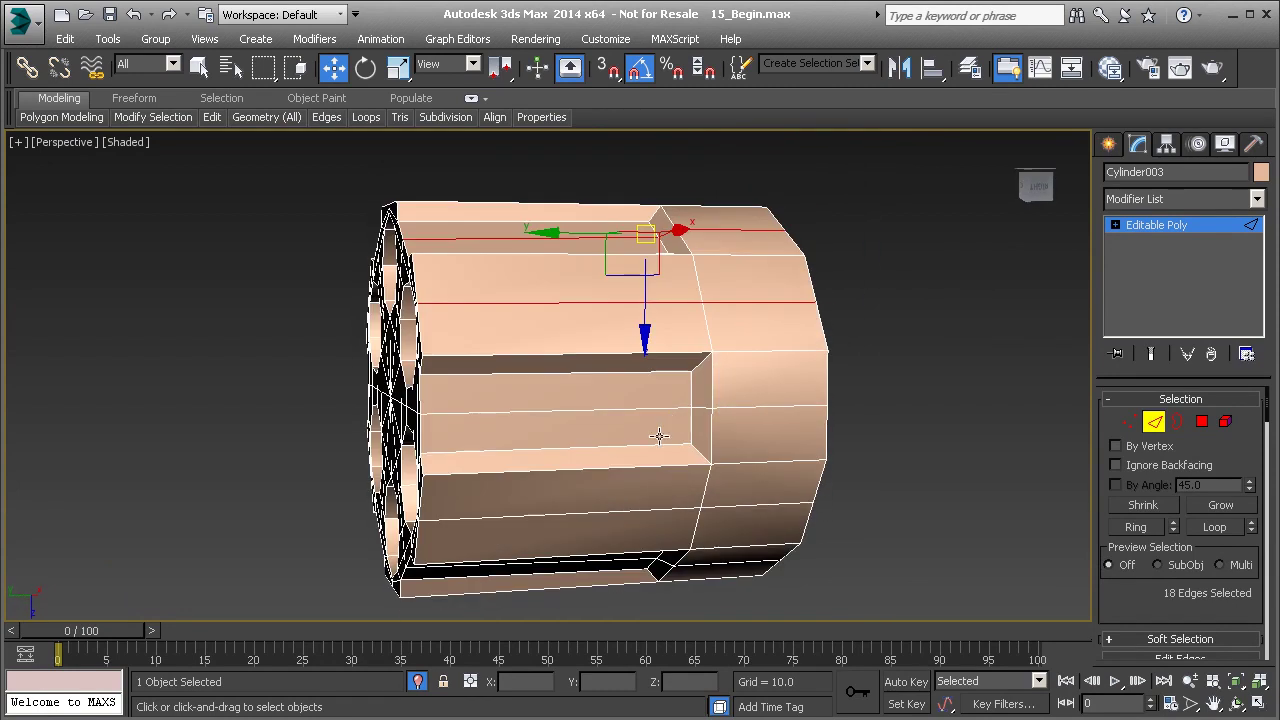
{"action": "left_click", "coordinate": [724, 404], "text": "ctrl"}
{"action": "middle_click_drag", "start_coordinate": [724, 404], "coordinate": [696, 371], "text": "alt"}
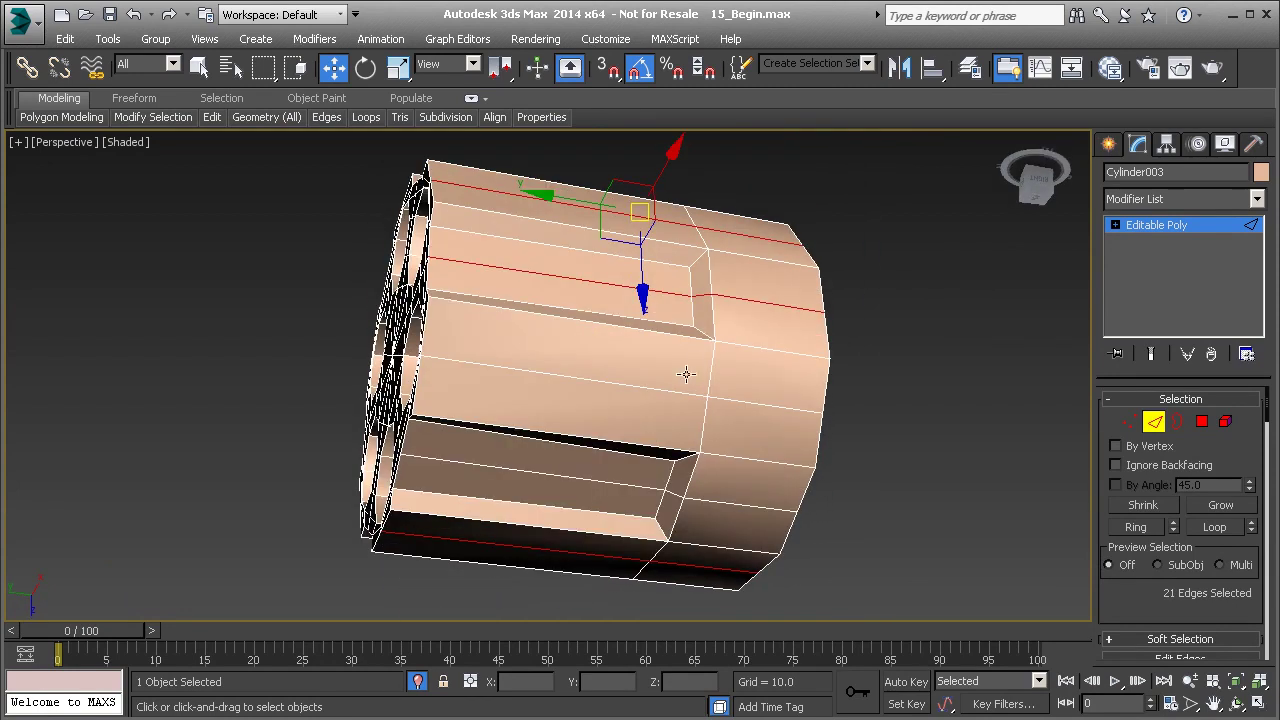
{"action": "left_click", "coordinate": [665, 390], "text": "ctrl"}
{"action": "left_click", "coordinate": [722, 404], "text": "ctrl"}
Step: Complete the selection around the cylinder with the middle lengthwise edges of the remaining grooves and ribs
{"action": "left_click", "coordinate": [629, 484], "text": "ctrl"}
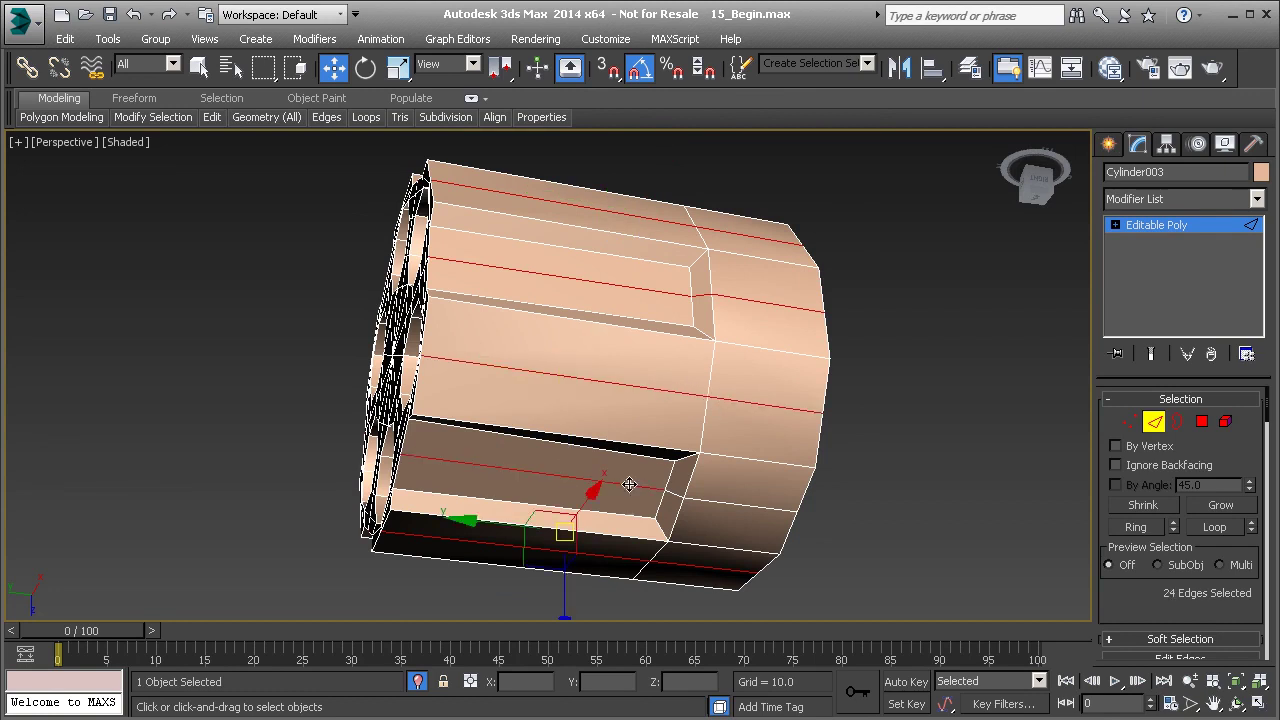
{"action": "left_click", "coordinate": [704, 500], "text": "ctrl"}
{"action": "middle_click_drag", "start_coordinate": [704, 500], "coordinate": [723, 425], "text": "alt"}
{"action": "left_click", "coordinate": [701, 466], "text": "ctrl"}
{"action": "left_click", "coordinate": [746, 468], "text": "ctrl"}
{"action": "middle_click_drag", "start_coordinate": [695, 494], "coordinate": [758, 397], "text": "alt"}
{"action": "left_click", "coordinate": [636, 478], "text": "ctrl"}
{"action": "left_click", "coordinate": [655, 525], "text": "ctrl"}
{"action": "middle_click_drag", "start_coordinate": [655, 525], "coordinate": [684, 560], "text": "alt"}
{"action": "middle_click_drag", "start_coordinate": [609, 412], "coordinate": [575, 365], "text": "alt"}
{"action": "middle_click_drag", "start_coordinate": [590, 305], "coordinate": [681, 343], "text": "alt"}
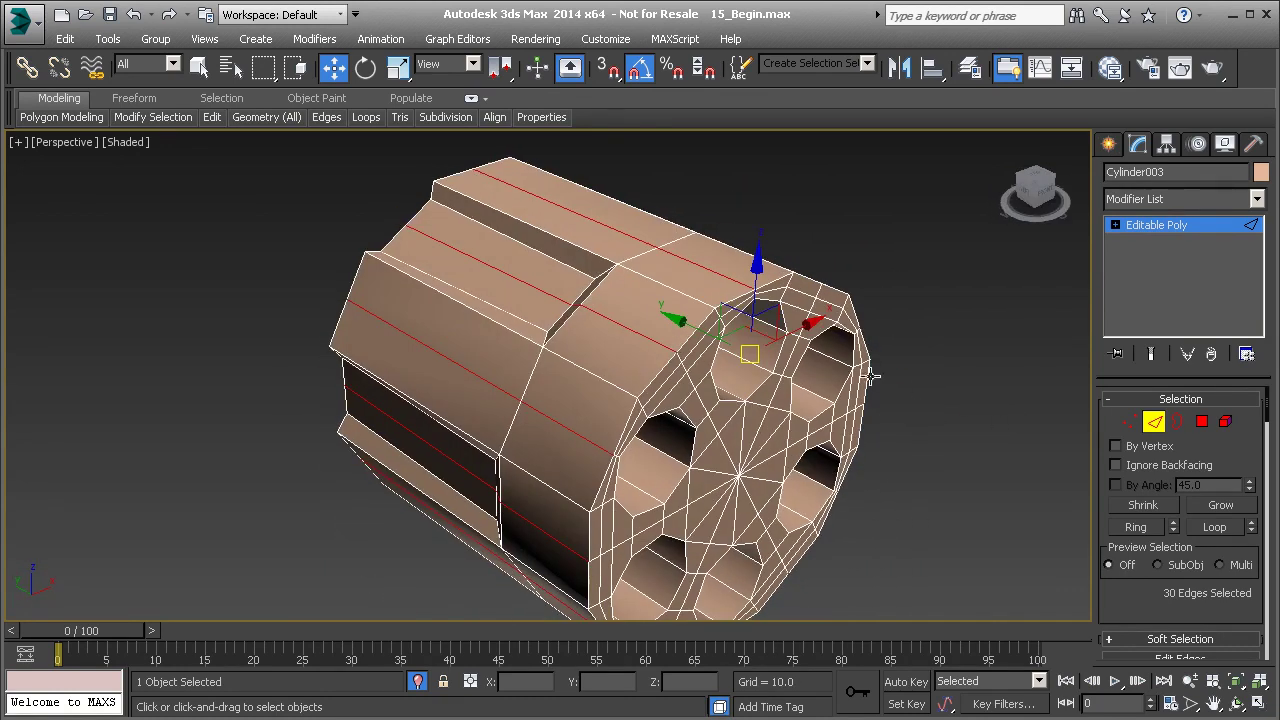
Step: Convert the edge selection to vertices, activate uniform scaling, and frame the end face in the Front view
{"action": "left_click", "coordinate": [1130, 423]}
{"action": "key", "text": "shift+z"}
{"action": "left_click", "coordinate": [397, 67]}
{"action": "key", "text": "shift+z"}
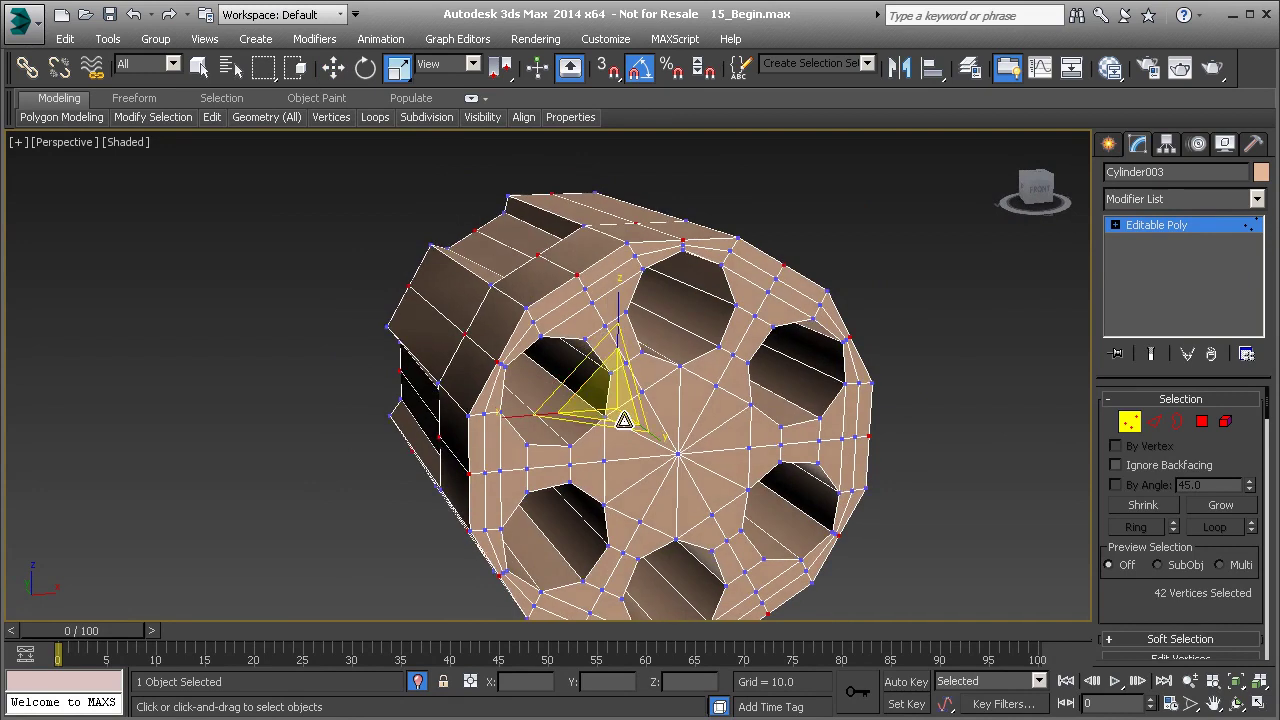
{"action": "key", "text": "f"}
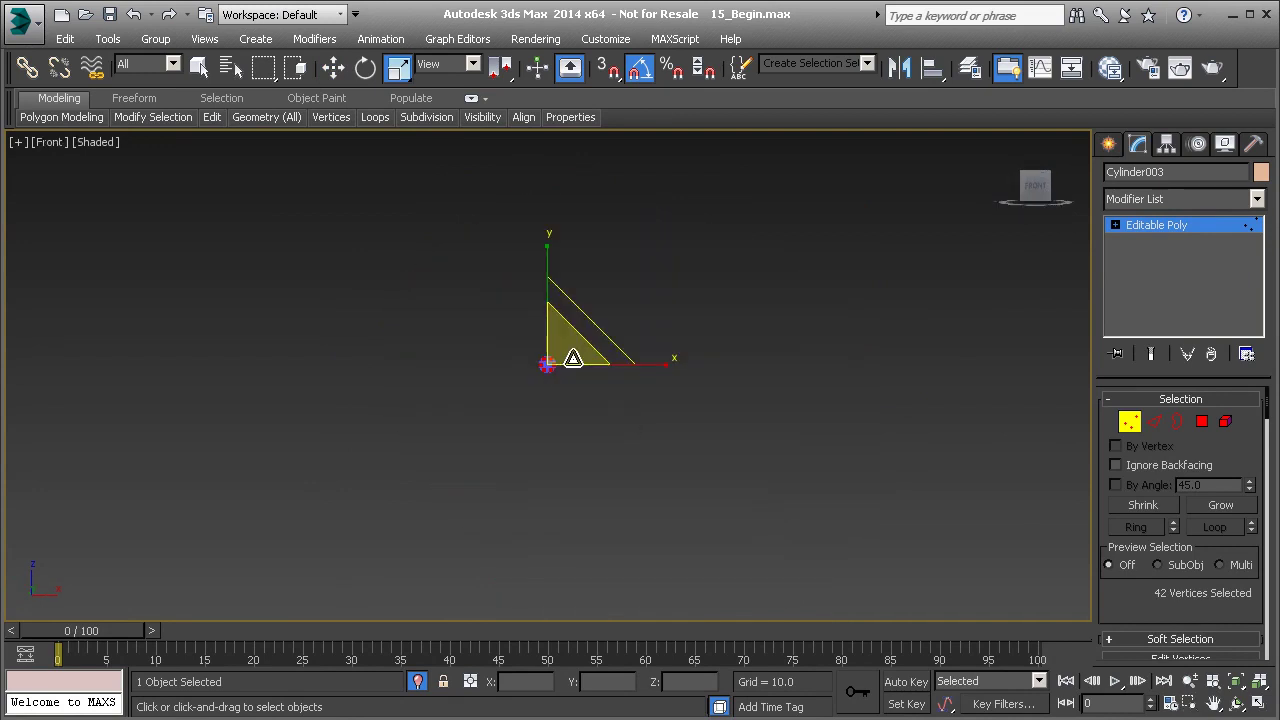
{"action": "key", "text": "z"}
{"action": "middle_click_drag", "start_coordinate": [559, 360], "coordinate": [562, 367]}
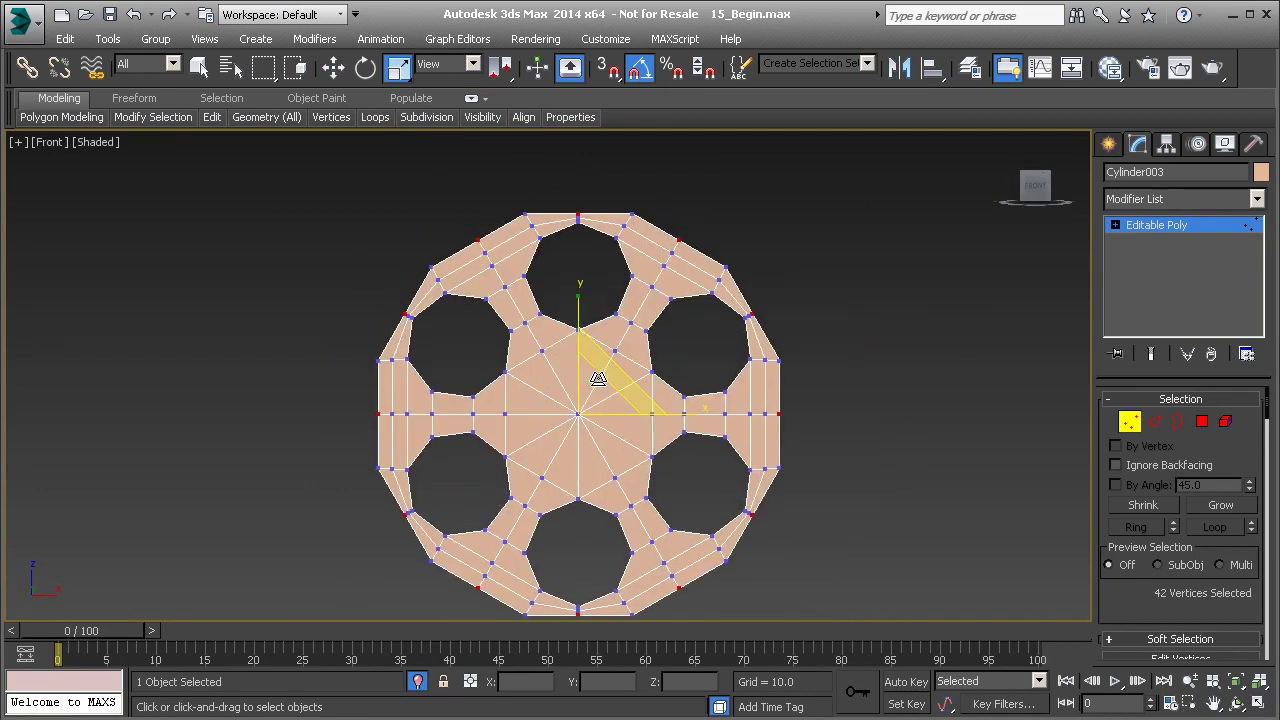
Step: Set the editing constraints to None and scale the selected middle wall vertices outward to 103% in X and Y
{"action": "left_click_drag", "start_coordinate": [613, 368], "coordinate": [617, 364]}
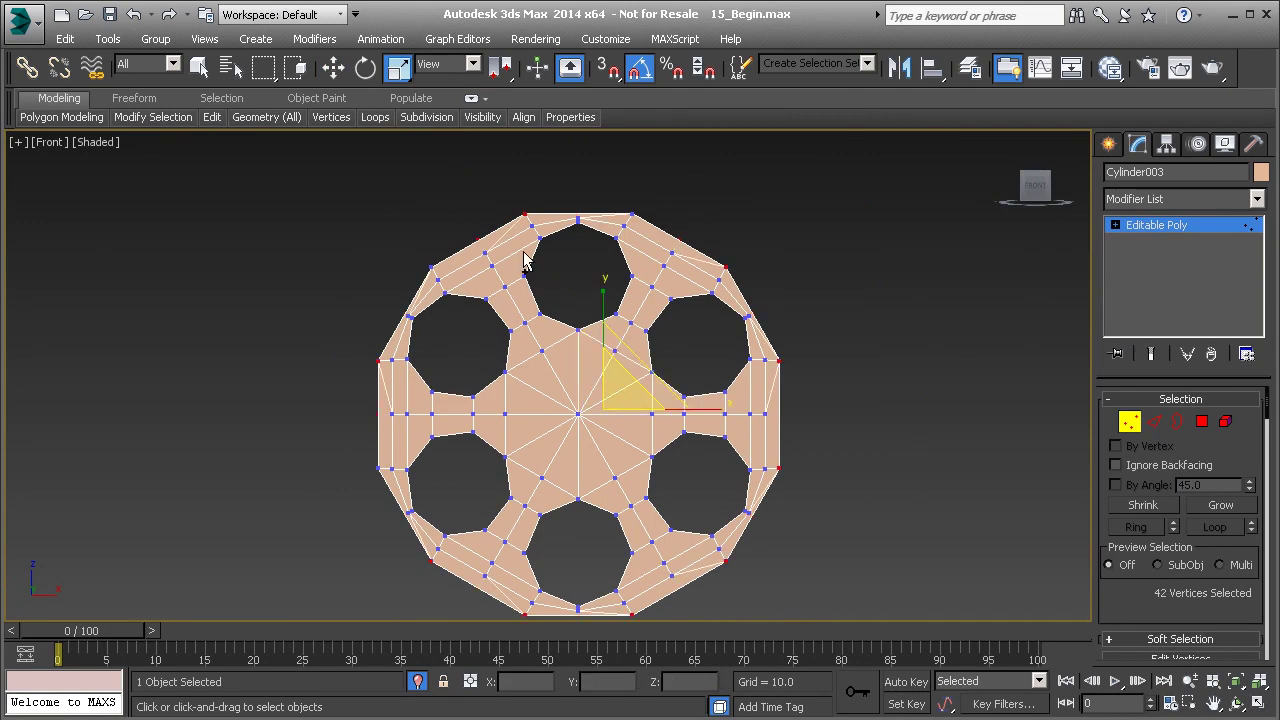
{"action": "scroll", "coordinate": [1168, 557], "scroll_direction": "down", "scroll_amount": 5}
{"action": "scroll", "coordinate": [1168, 557], "scroll_direction": "down", "scroll_amount": 3}
{"action": "left_click", "coordinate": [1131, 553]}
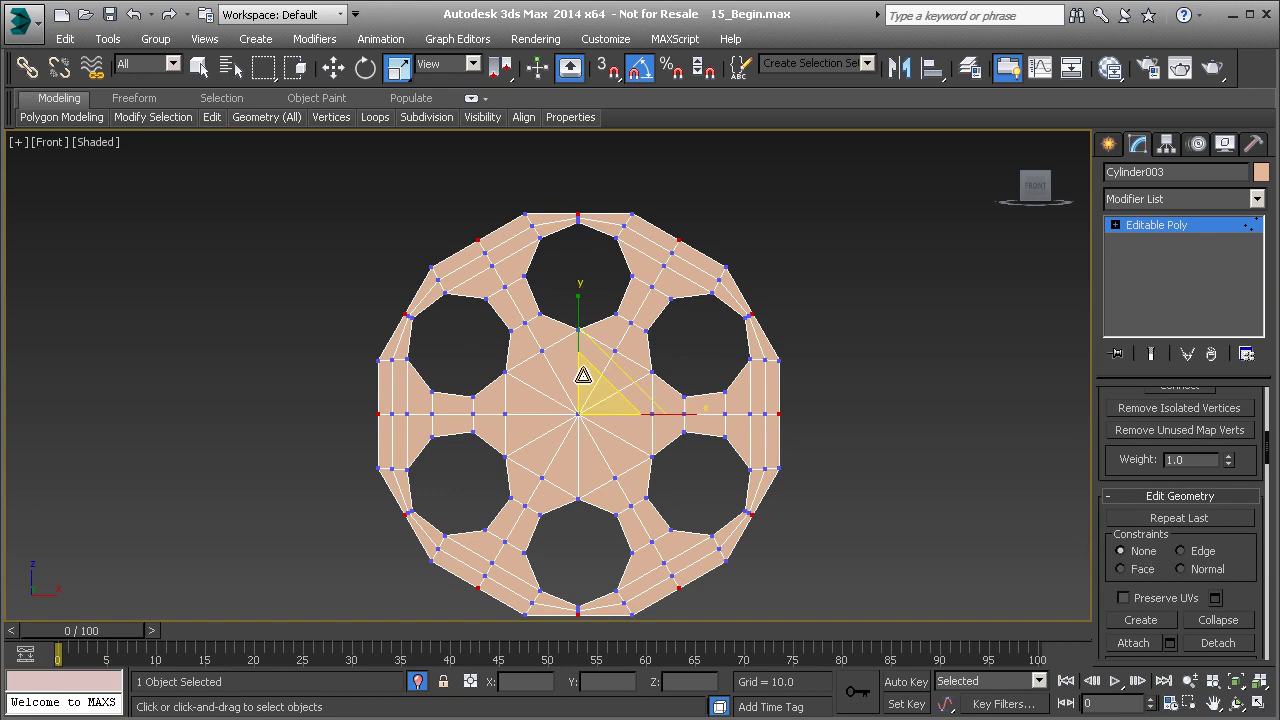
{"action": "left_click_drag", "start_coordinate": [618, 371], "coordinate": [619, 370]}
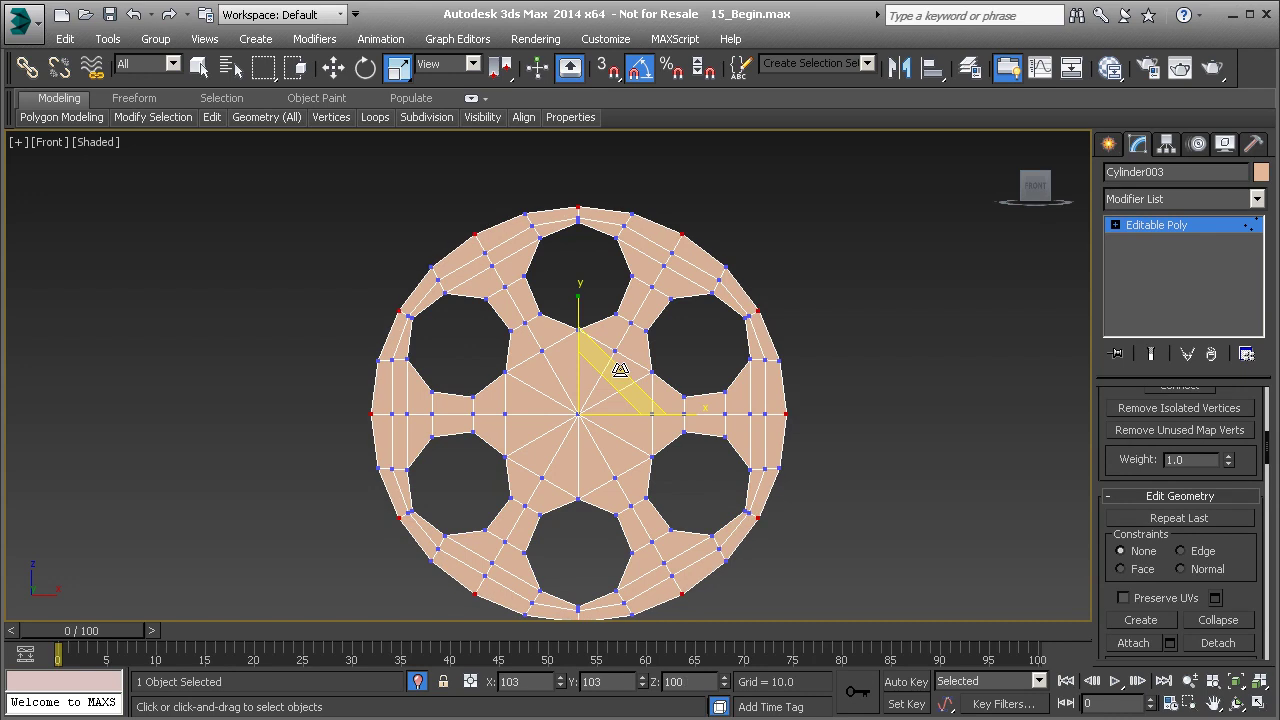
Step: Select the six vertices just inside the rim on the spokes between the chamber holes and scale them slightly outward
{"action": "scroll", "coordinate": [466, 270], "scroll_direction": "up", "scroll_amount": 4}
{"action": "scroll", "coordinate": [457, 237], "scroll_direction": "down", "scroll_amount": 3}
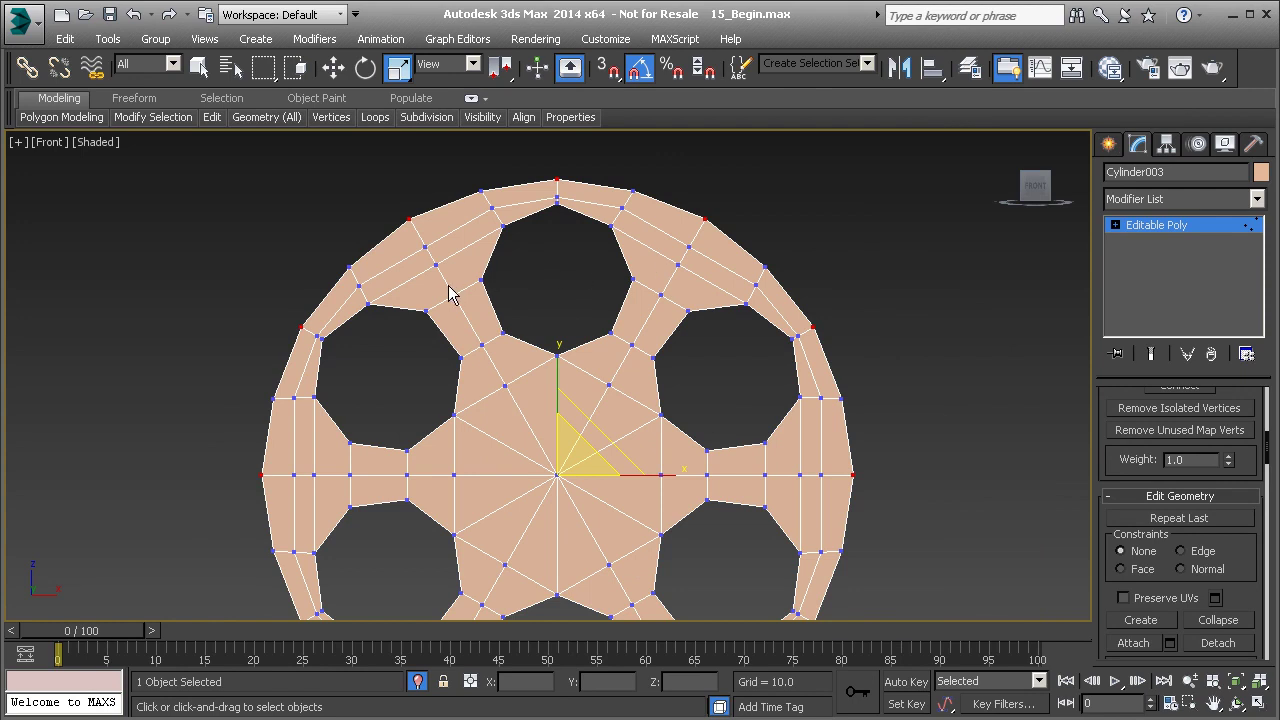
{"action": "left_click", "coordinate": [424, 247]}
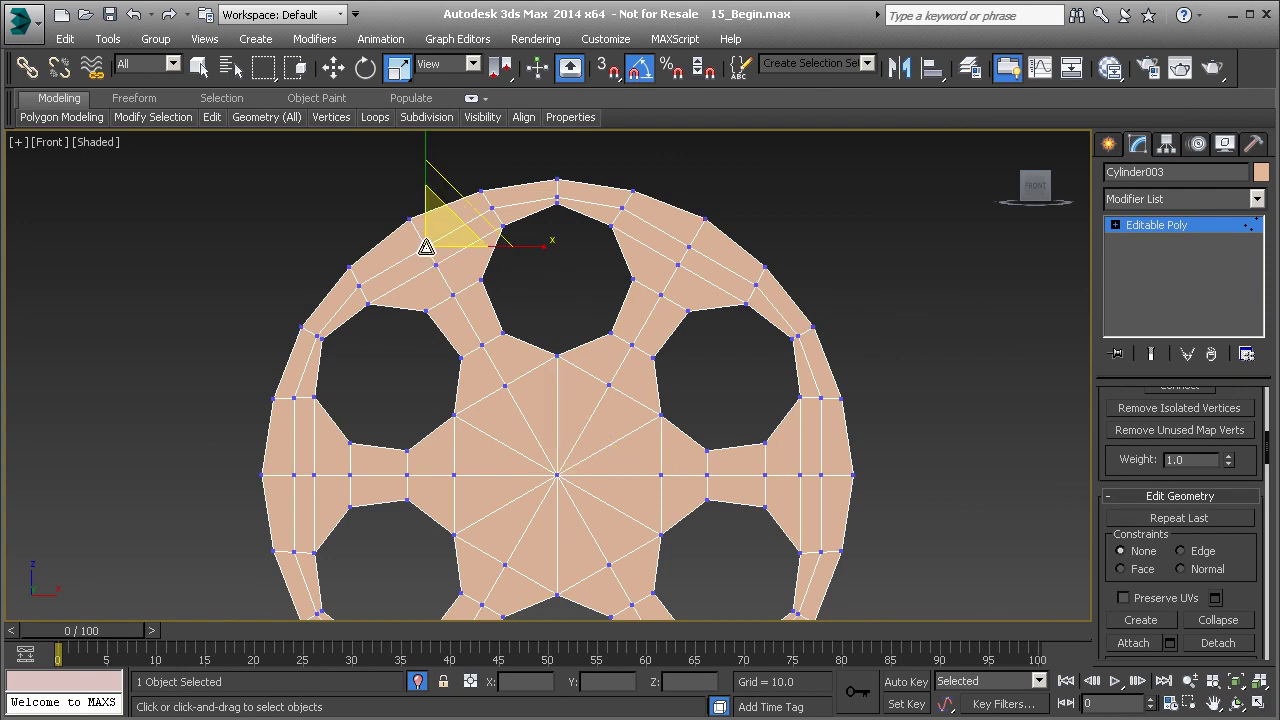
{"action": "left_click", "coordinate": [688, 246], "text": "ctrl"}
{"action": "left_click", "coordinate": [822, 475], "text": "ctrl"}
{"action": "middle_click_drag", "start_coordinate": [823, 505], "coordinate": [787, 337]}
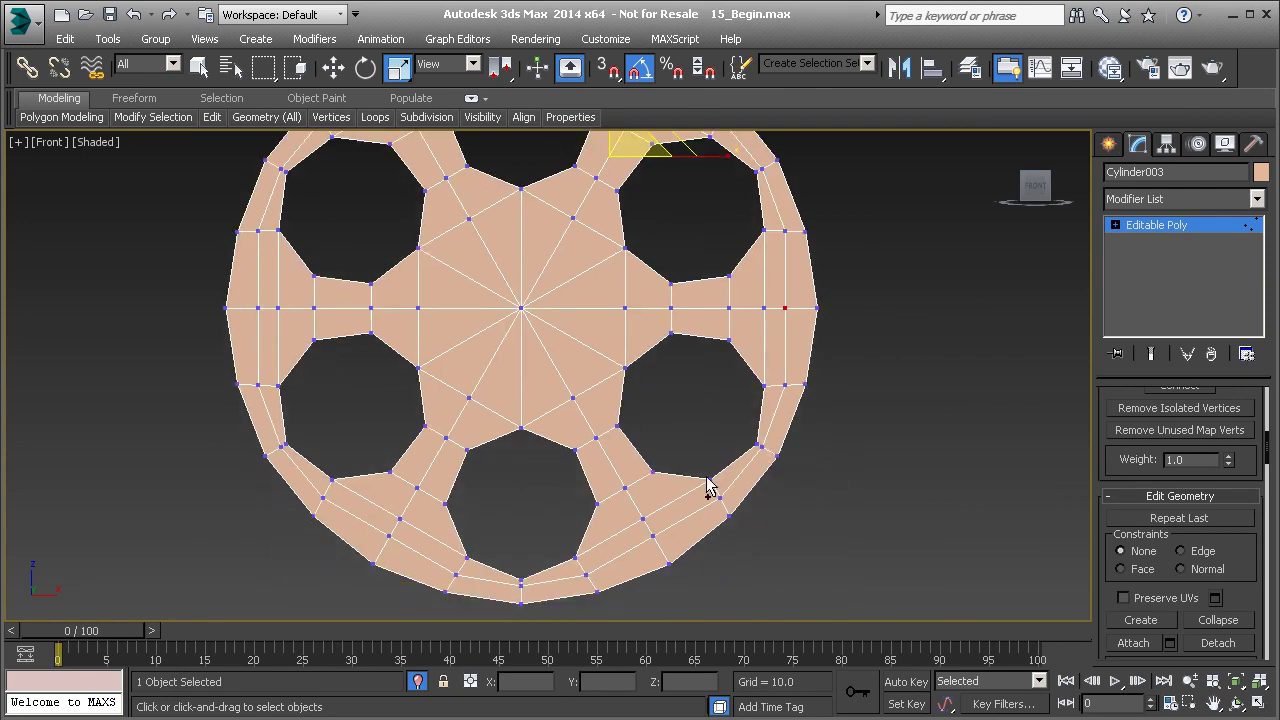
{"action": "left_click", "coordinate": [652, 536], "text": "ctrl"}
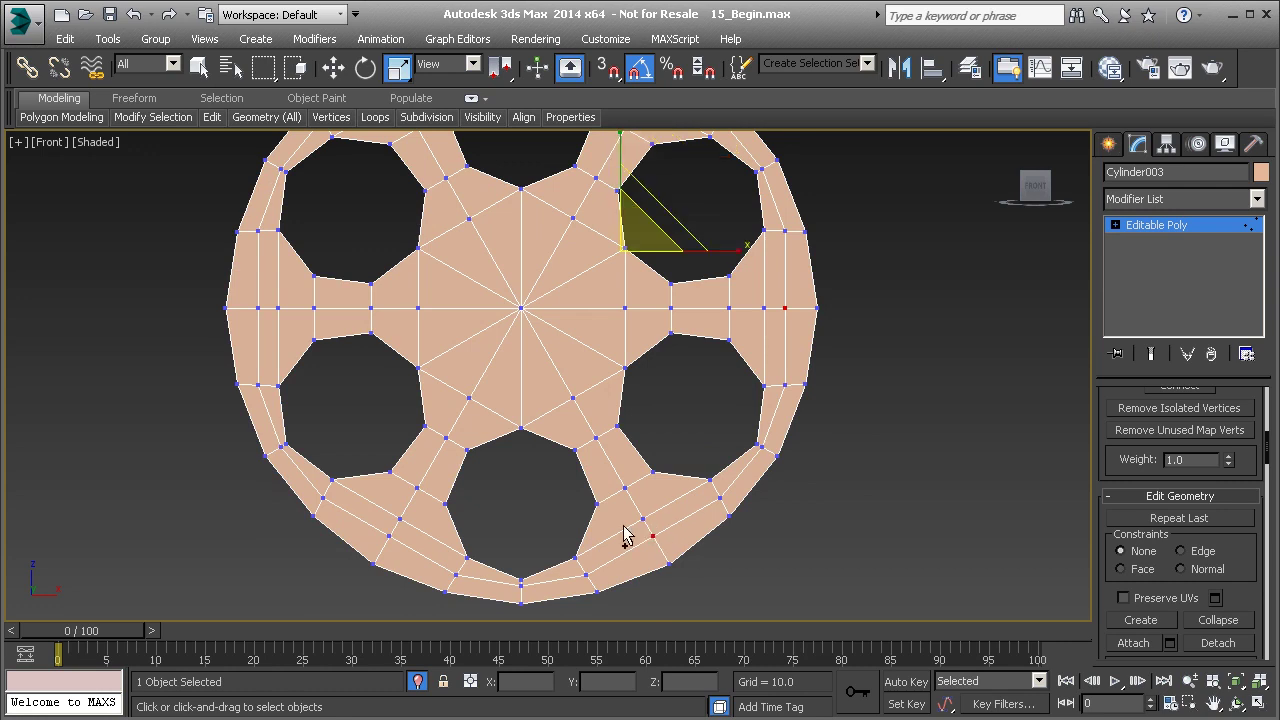
{"action": "left_click", "coordinate": [389, 535], "text": "ctrl"}
{"action": "left_click", "coordinate": [257, 307], "text": "ctrl"}
{"action": "middle_click_drag", "start_coordinate": [257, 307], "coordinate": [279, 357]}
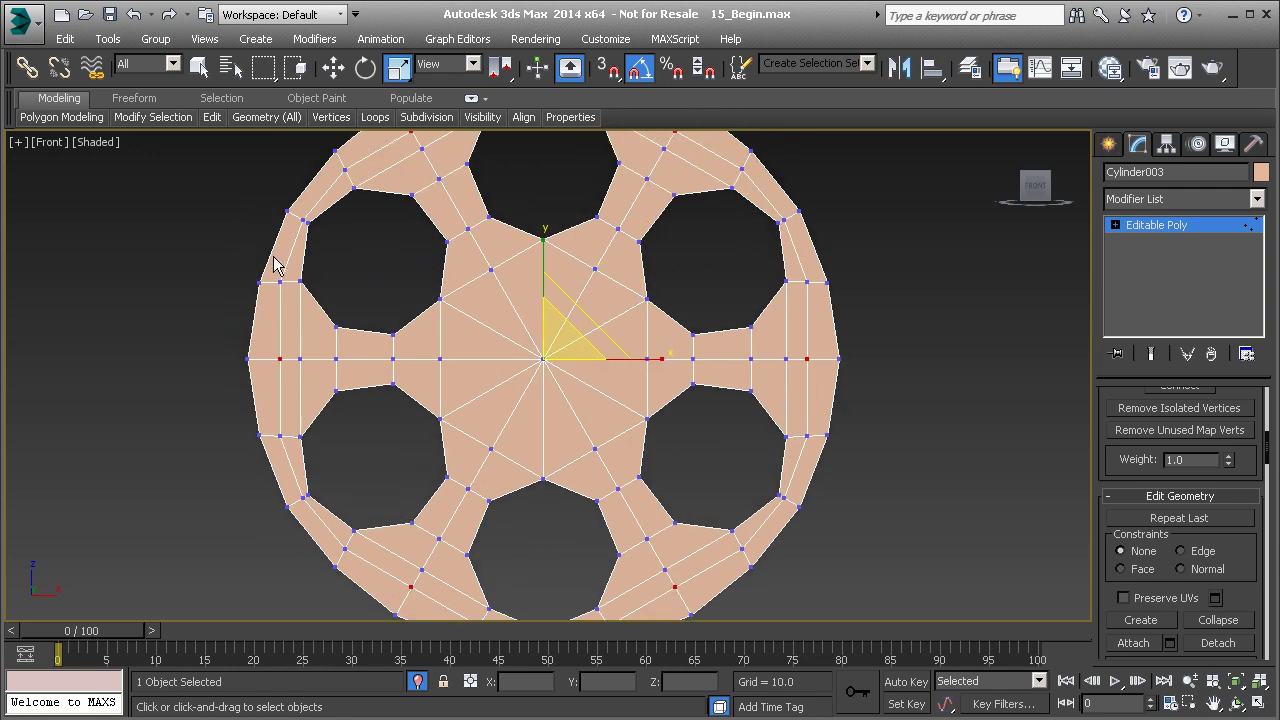
{"action": "left_click_drag", "start_coordinate": [592, 324], "coordinate": [597, 323]}
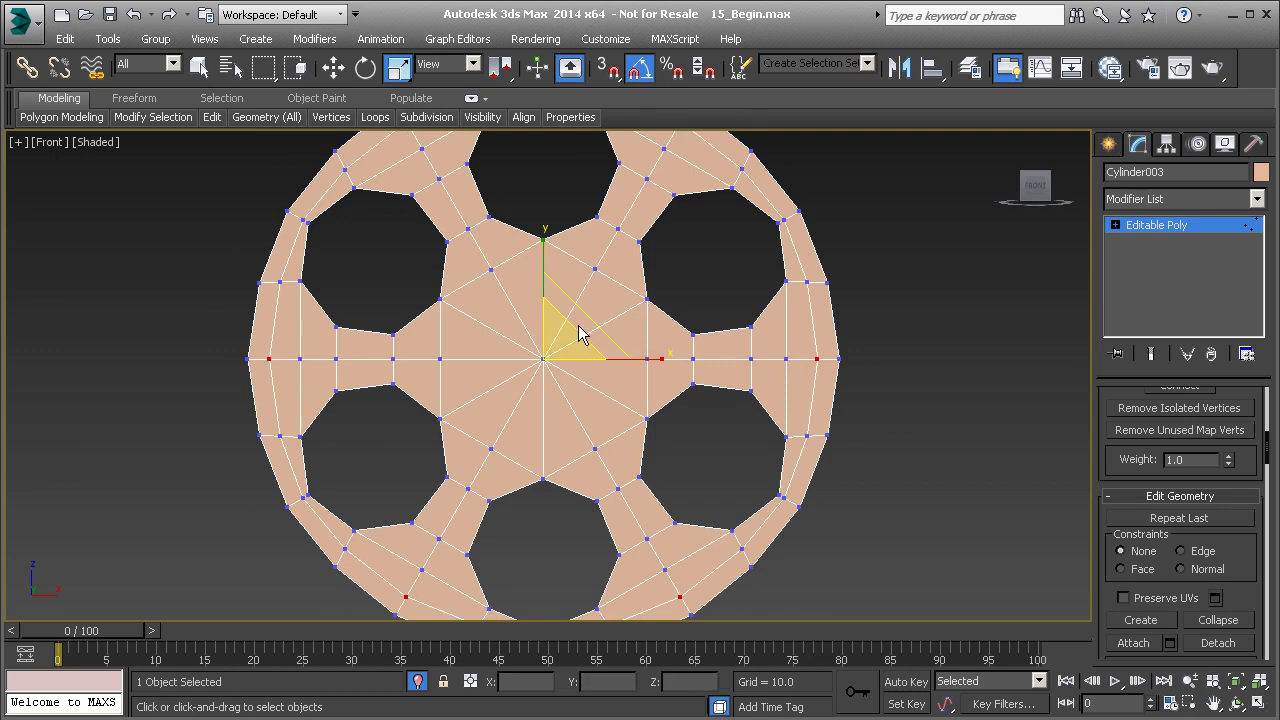
{"action": "middle_click_drag", "start_coordinate": [519, 351], "coordinate": [508, 370]}
{"action": "middle_click_drag", "start_coordinate": [334, 218], "coordinate": [312, 294]}
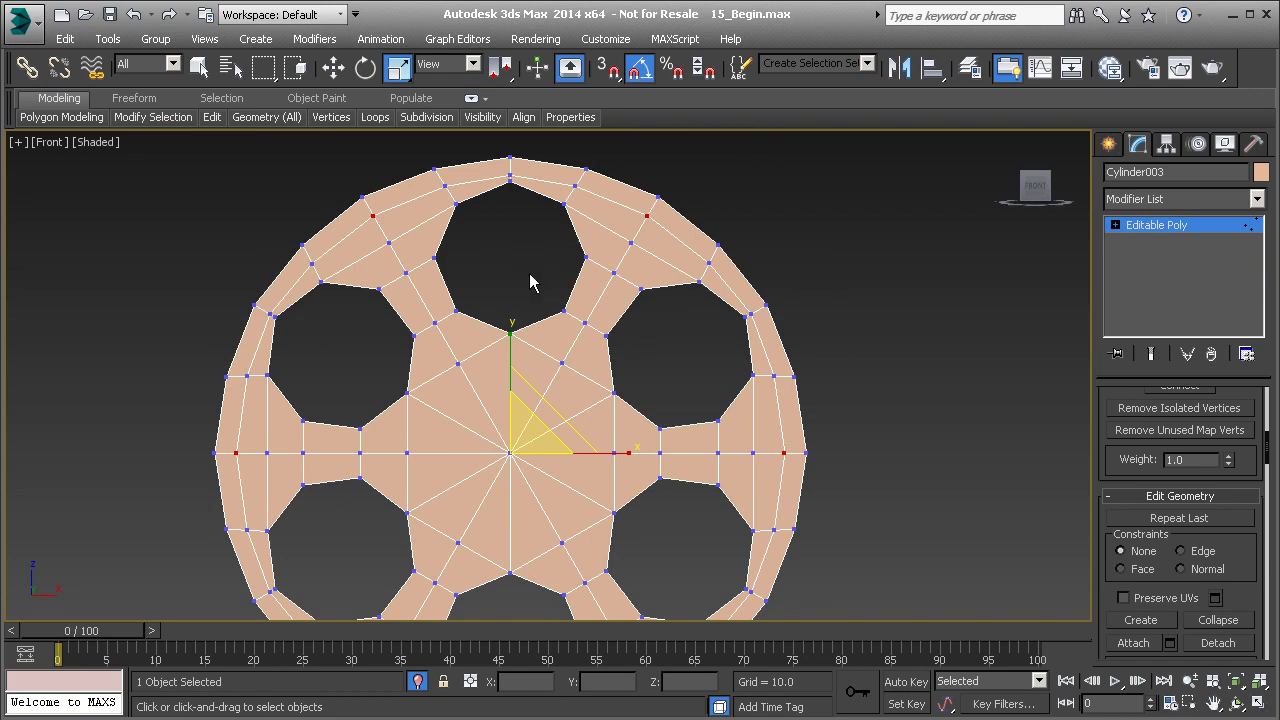
Step: Clear the edge selection and insert a SwiftLoop edge loop around the outer wall close to the end face, in Perspective view
{"action": "key", "text": "p"}
{"action": "middle_click_drag", "start_coordinate": [530, 283], "coordinate": [528, 378], "text": "alt"}
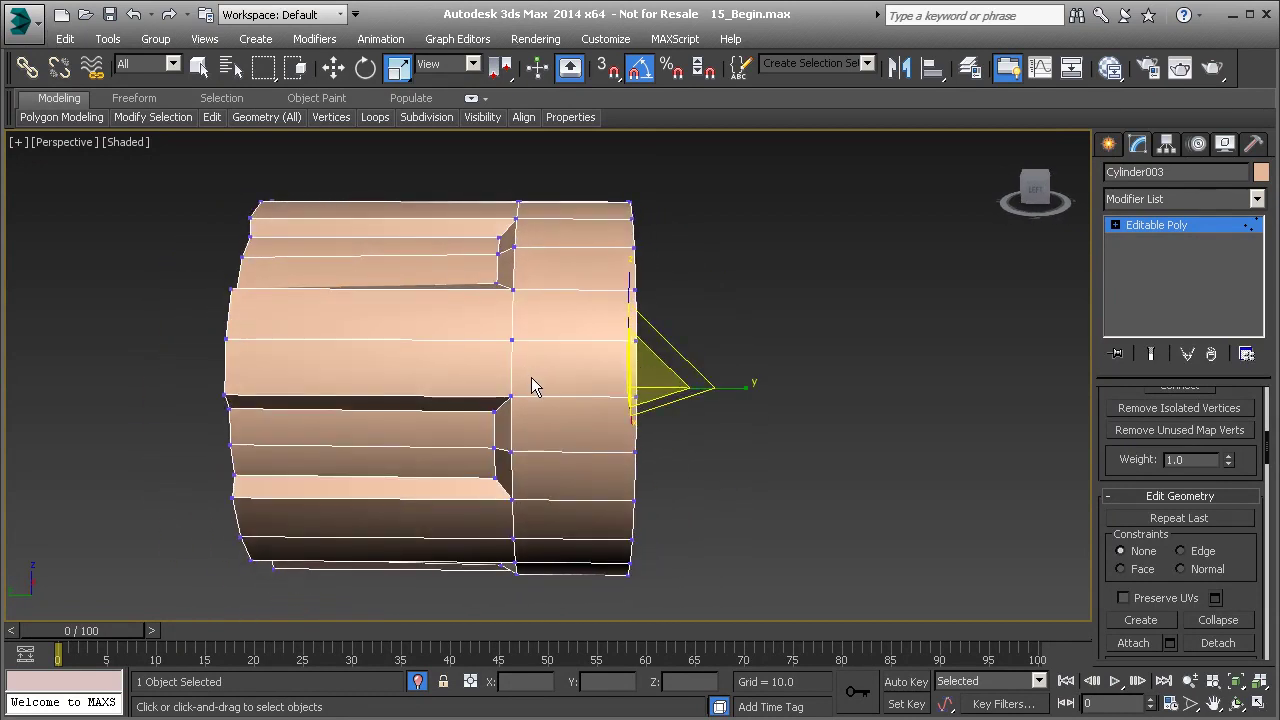
{"action": "middle_click_drag", "start_coordinate": [534, 387], "coordinate": [563, 366], "text": "alt"}
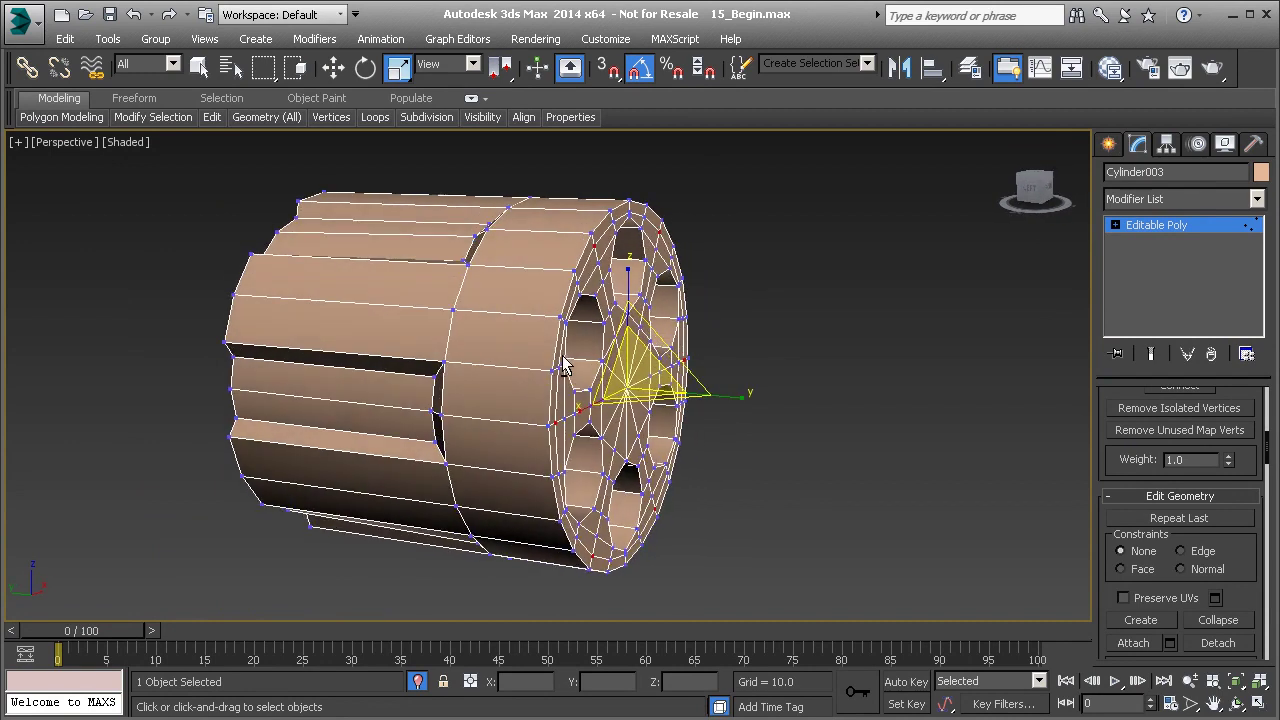
{"action": "mouse_move", "coordinate": [211, 120]}
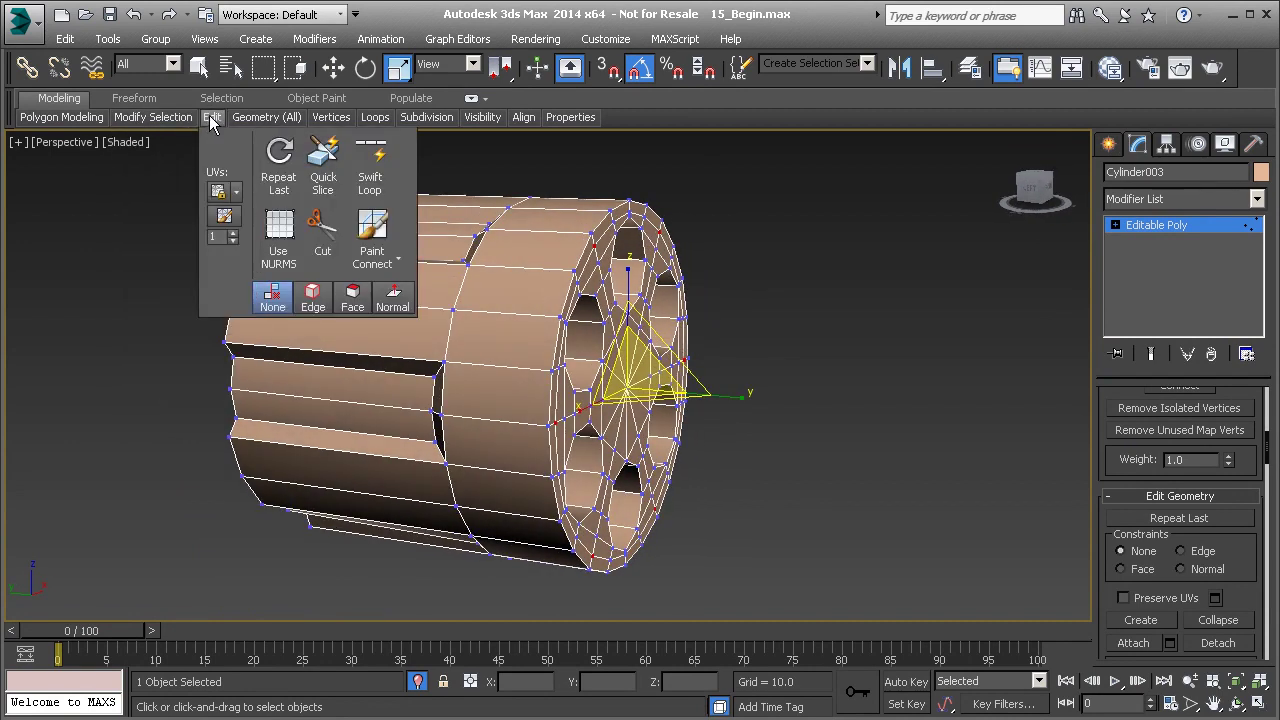
{"action": "key", "text": "2"}
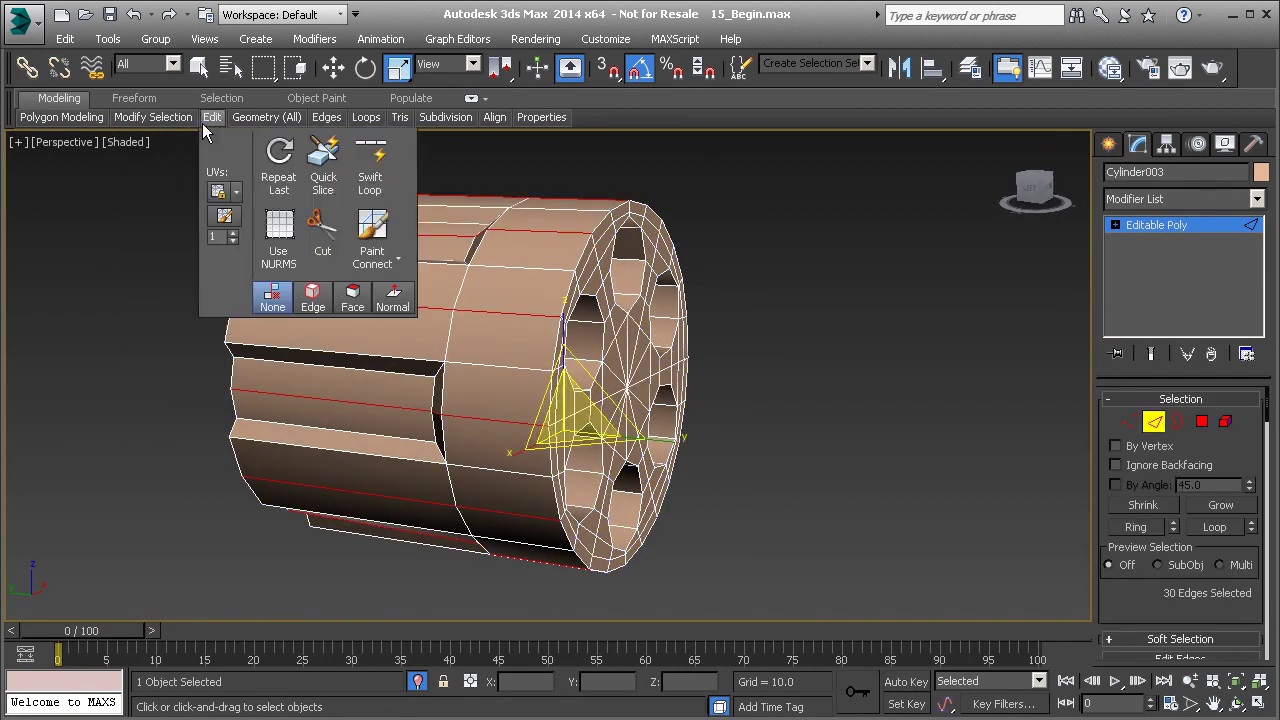
{"action": "left_click", "coordinate": [798, 320]}
{"action": "left_click", "coordinate": [370, 165]}
{"action": "middle_click_drag", "start_coordinate": [496, 279], "coordinate": [590, 315], "text": "alt"}
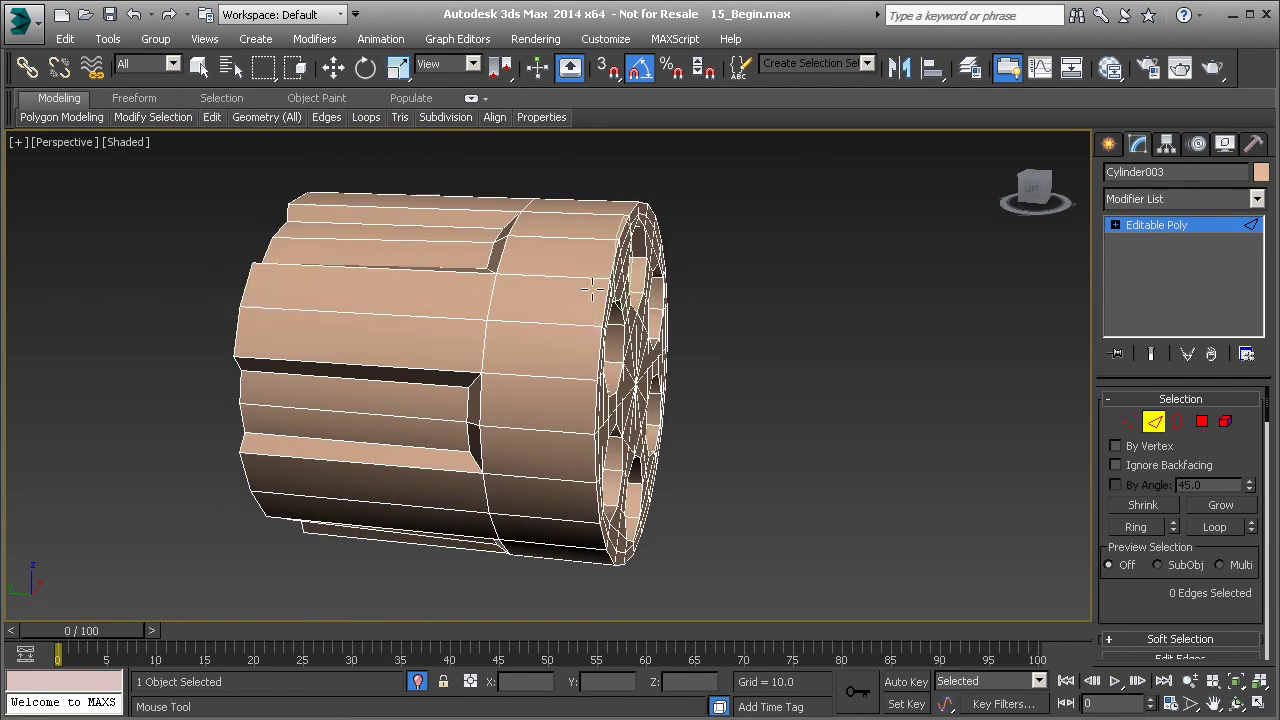
{"action": "scroll", "coordinate": [596, 286], "scroll_direction": "up", "scroll_amount": 3}
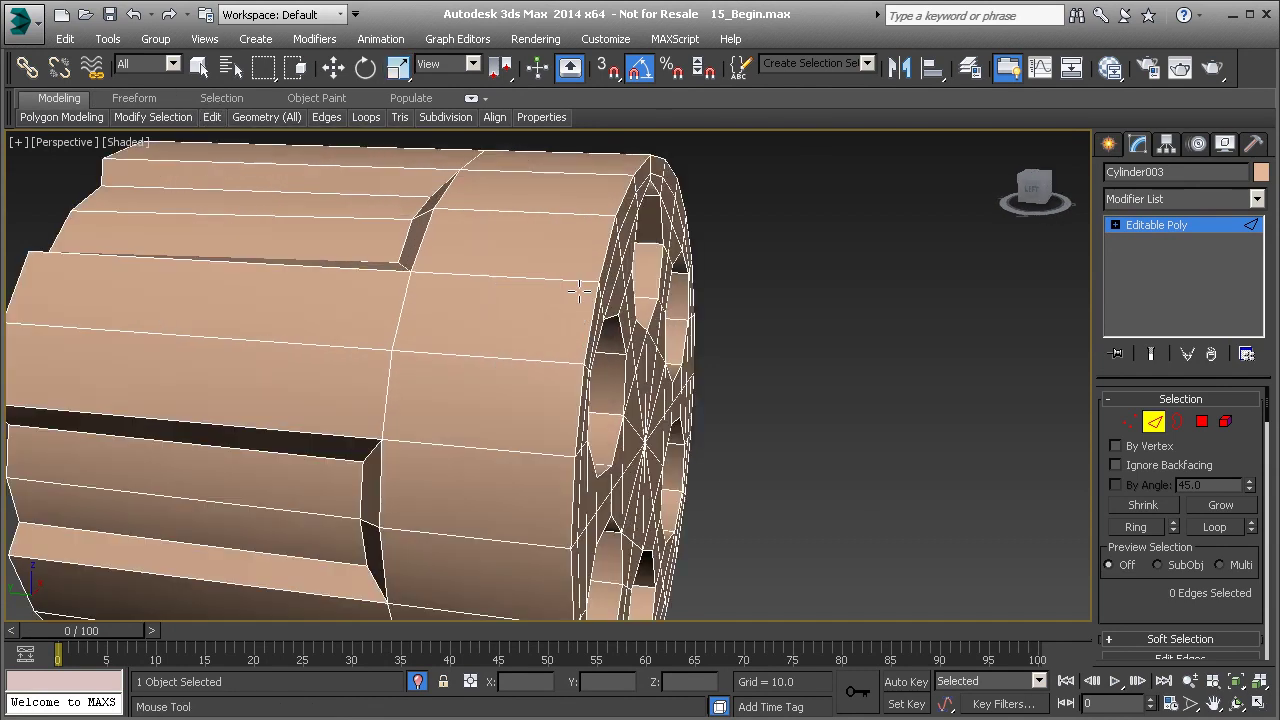
{"action": "left_click", "coordinate": [588, 283]}
Step: Insert a second edge loop around the smooth band near the closed ends of the grooves and switch to the Move tool
{"action": "middle_click_drag", "start_coordinate": [588, 283], "coordinate": [539, 344], "text": "alt"}
{"action": "scroll", "coordinate": [620, 314], "scroll_direction": "down", "scroll_amount": 3}
{"action": "scroll", "coordinate": [539, 344], "scroll_direction": "up", "scroll_amount": 3}
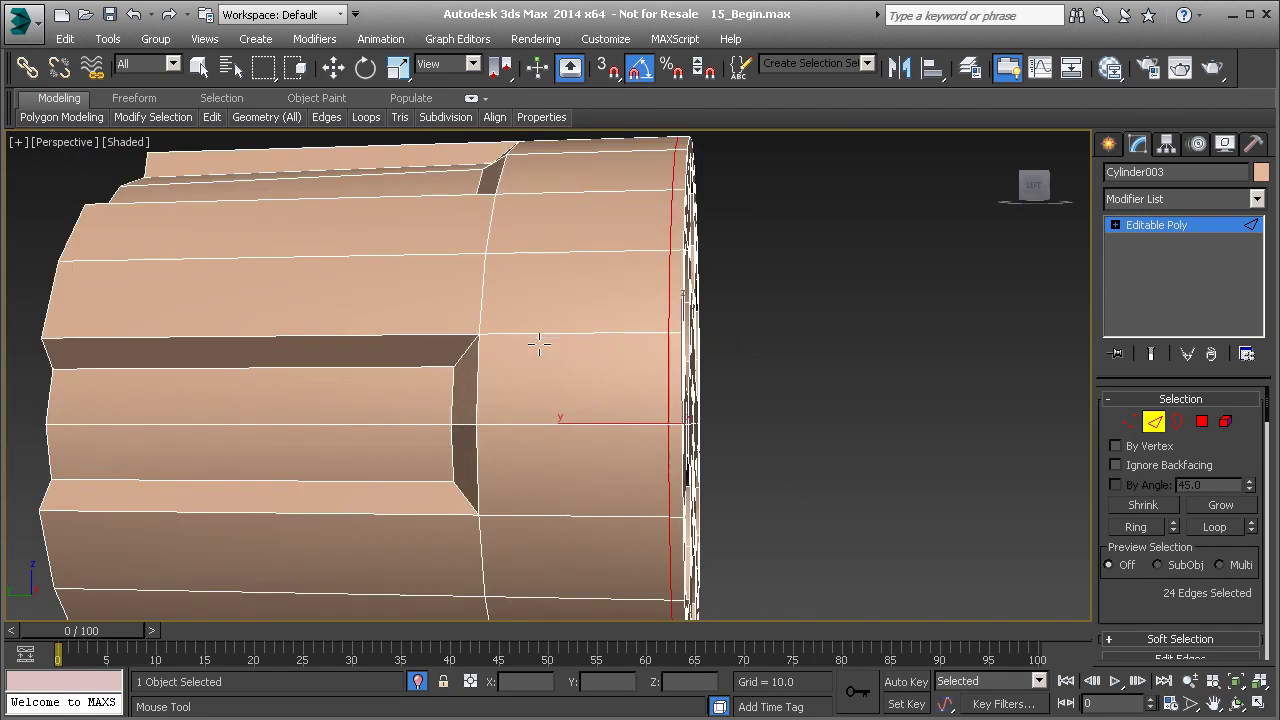
{"action": "left_click", "coordinate": [527, 332]}
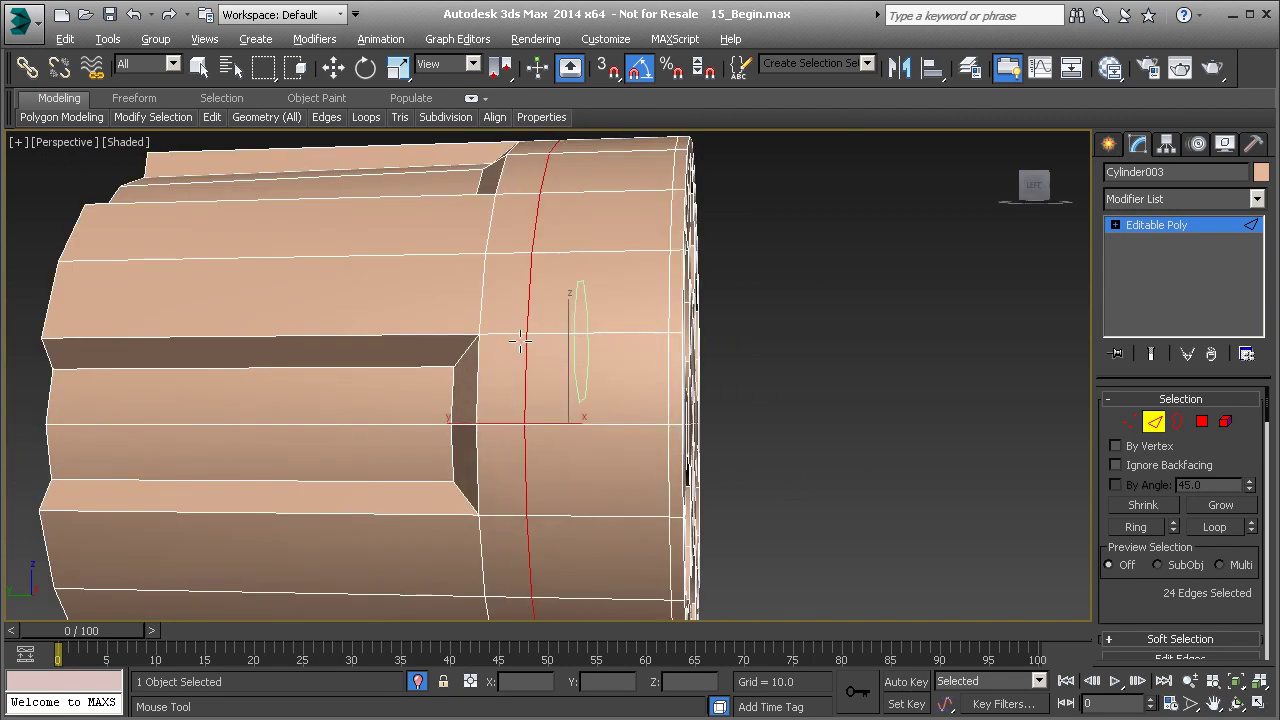
{"action": "middle_click_drag", "start_coordinate": [519, 345], "coordinate": [535, 347], "text": "alt"}
{"action": "scroll", "coordinate": [544, 392], "scroll_direction": "down", "scroll_amount": 4}
{"action": "key", "text": "w"}
{"action": "left_click", "coordinate": [526, 430]}
{"action": "middle_click_drag", "start_coordinate": [526, 430], "coordinate": [524, 422], "text": "alt"}
{"action": "scroll", "coordinate": [527, 414], "scroll_direction": "up", "scroll_amount": 4}
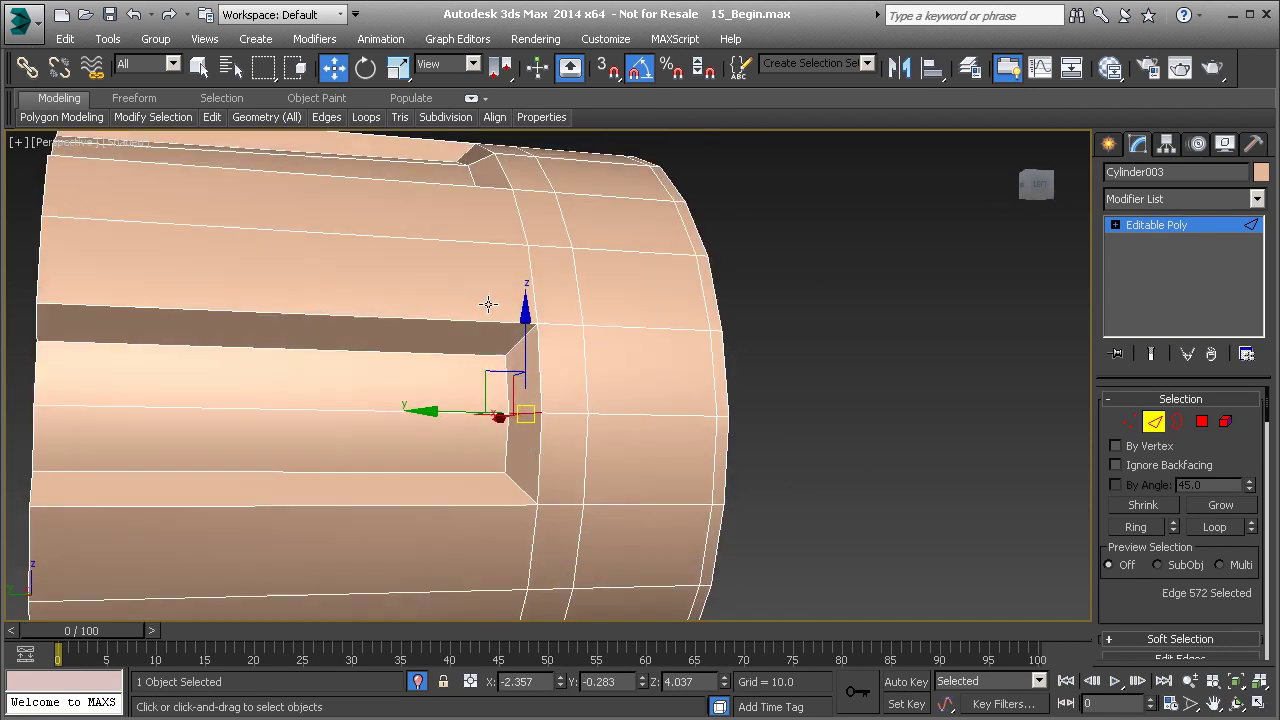
{"action": "middle_click_drag", "start_coordinate": [492, 299], "coordinate": [473, 240], "text": "alt"}
{"action": "left_click", "coordinate": [490, 228], "text": "ctrl"}
{"action": "middle_click_drag", "start_coordinate": [466, 196], "coordinate": [464, 250], "text": "alt"}
{"action": "middle_click_drag", "start_coordinate": [464, 250], "coordinate": [598, 448]}
{"action": "middle_click_drag", "start_coordinate": [529, 320], "coordinate": [708, 270], "text": "alt"}
{"action": "middle_click_drag", "start_coordinate": [708, 270], "coordinate": [694, 349]}
Step: Select the two slanted corner edges at the closed end of each of three adjacent grooves
{"action": "left_click", "coordinate": [658, 447]}
{"action": "left_click", "coordinate": [609, 517], "text": "ctrl"}
{"action": "middle_click_drag", "start_coordinate": [659, 489], "coordinate": [670, 389], "text": "alt"}
{"action": "left_click", "coordinate": [664, 355], "text": "ctrl"}
{"action": "left_click", "coordinate": [703, 452], "text": "ctrl"}
{"action": "middle_click_drag", "start_coordinate": [705, 518], "coordinate": [627, 370], "text": "alt"}
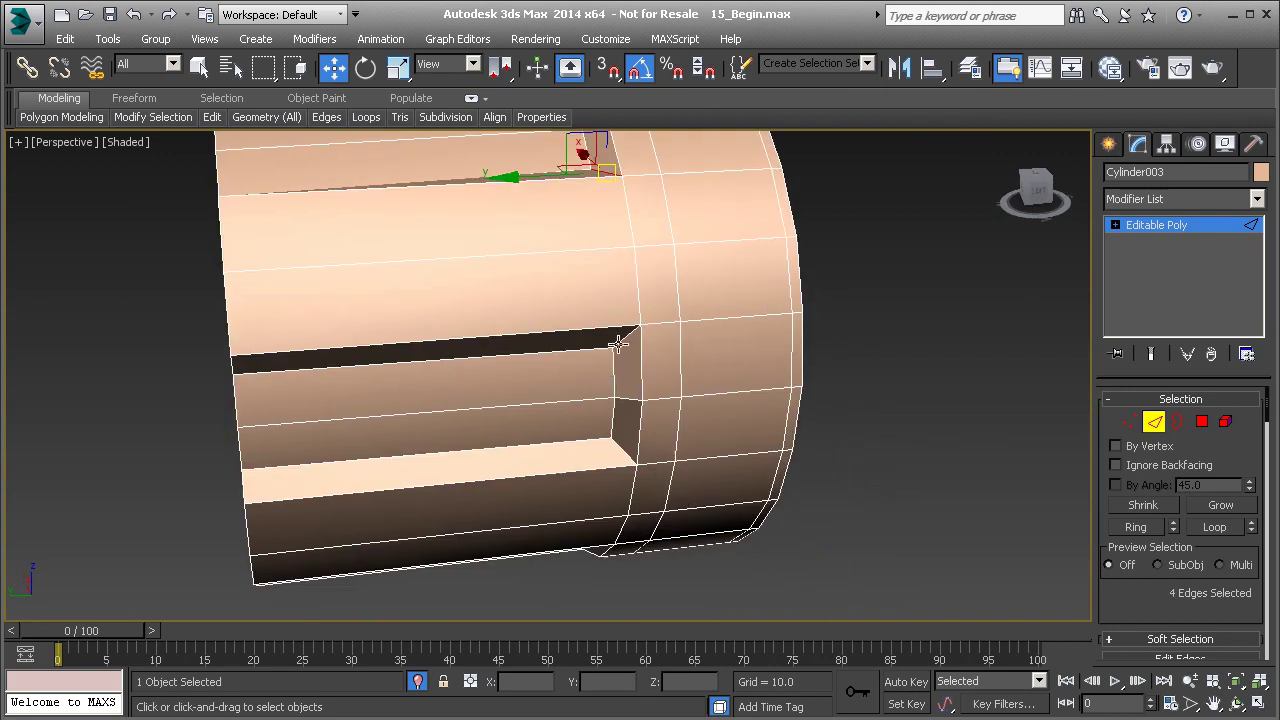
{"action": "left_click", "coordinate": [618, 345], "text": "ctrl"}
{"action": "left_click", "coordinate": [625, 450], "text": "ctrl"}
Step: Add the slanted corner edges at the closed ends of the other three grooves to the selection
{"action": "middle_click_drag", "start_coordinate": [625, 450], "coordinate": [652, 410], "text": "alt"}
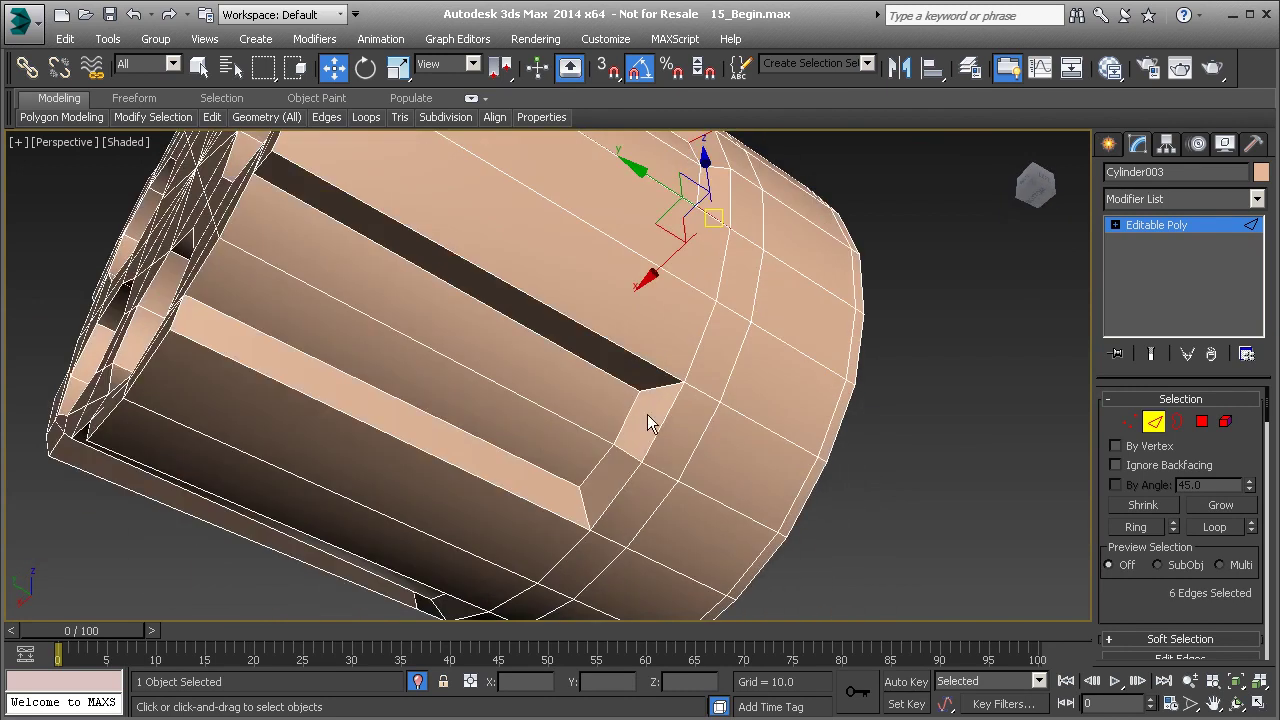
{"action": "left_click", "coordinate": [593, 507], "text": "ctrl"}
{"action": "middle_click_drag", "start_coordinate": [593, 507], "coordinate": [553, 448], "text": "alt"}
{"action": "left_click", "coordinate": [515, 444], "text": "ctrl"}
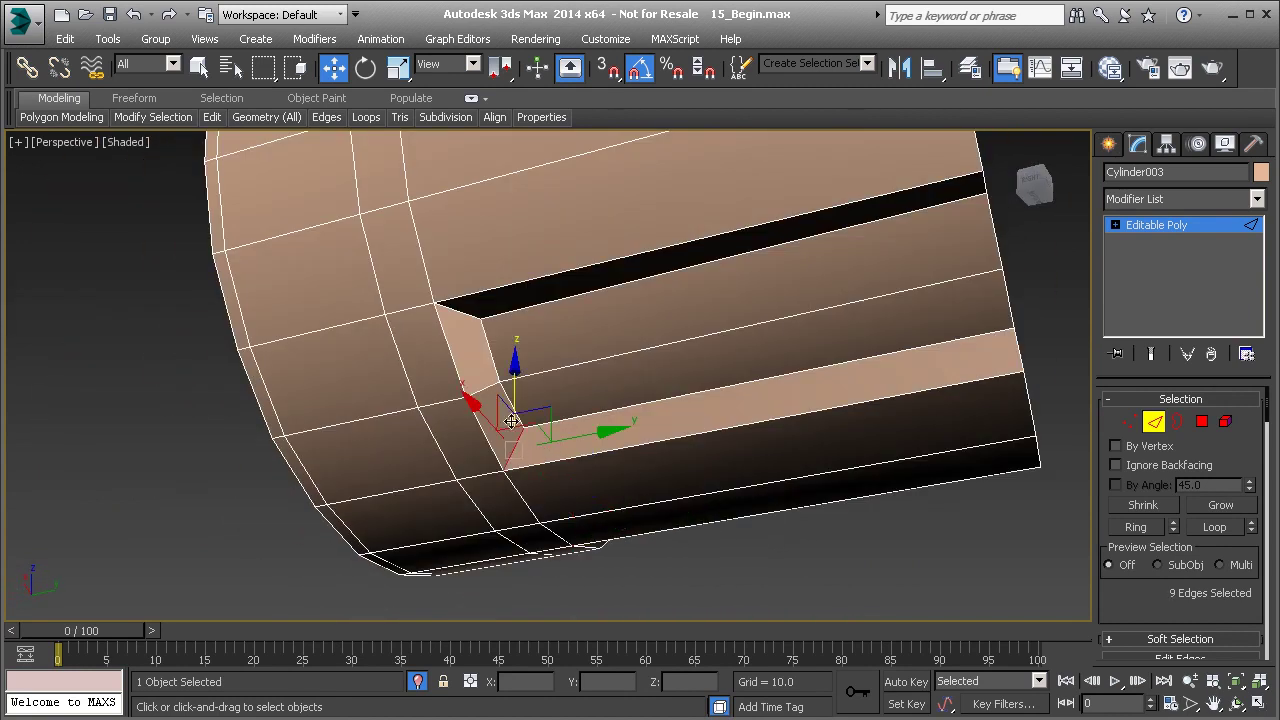
{"action": "left_click", "coordinate": [463, 309], "text": "ctrl"}
{"action": "middle_click_drag", "start_coordinate": [455, 264], "coordinate": [493, 408], "text": "alt"}
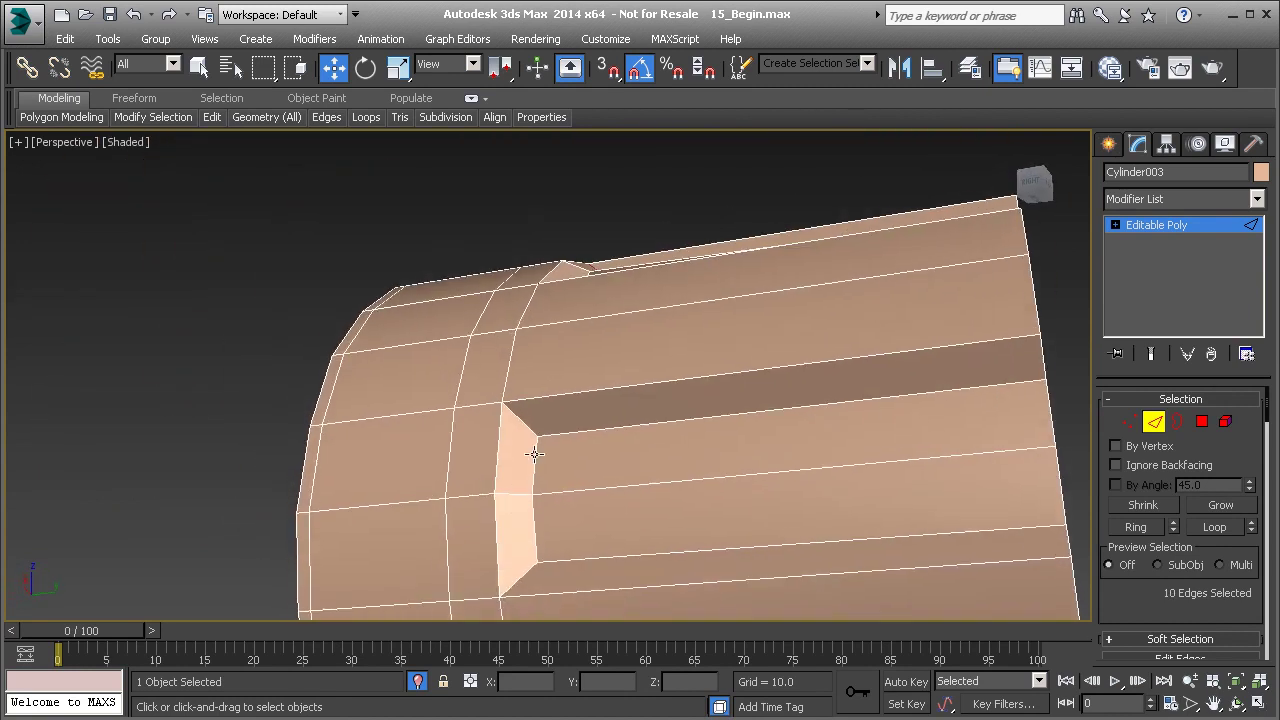
{"action": "middle_click_drag", "start_coordinate": [539, 454], "coordinate": [439, 428], "text": "alt"}
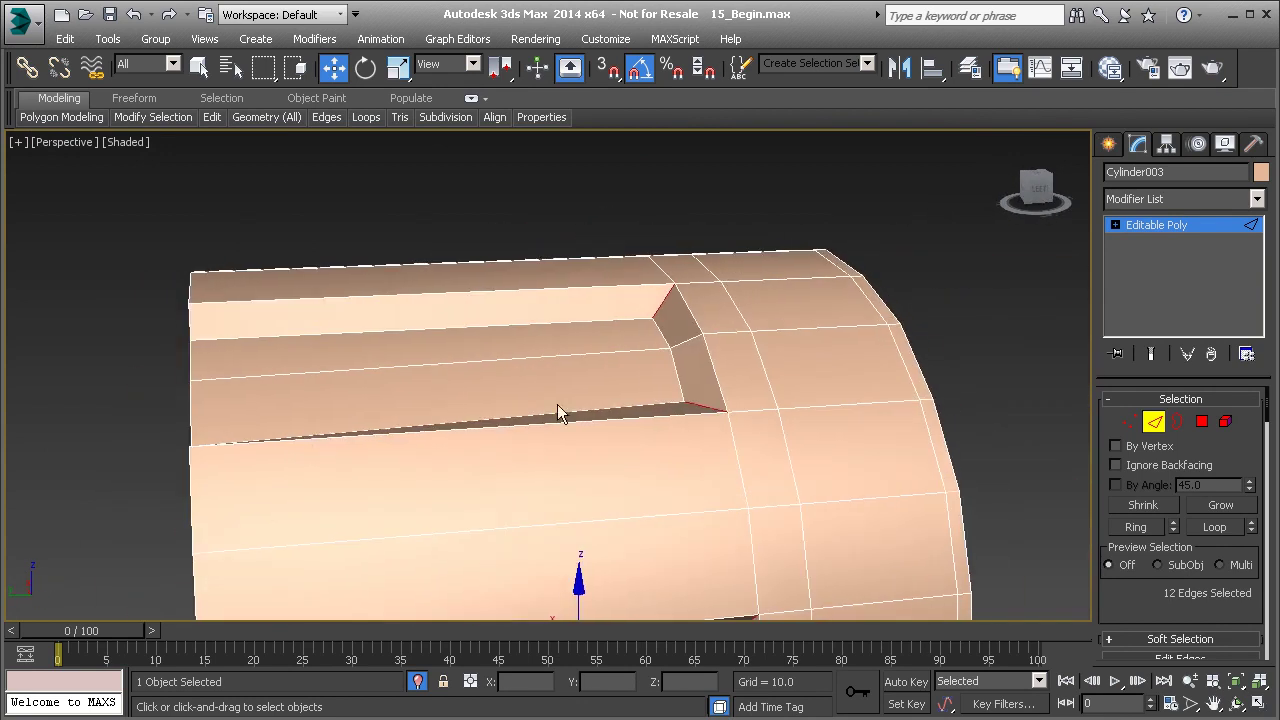
Step: Move the selected corner edges along the Y axis towards the grooves' open ends to give each groove a pointed closed end
{"action": "scroll", "coordinate": [543, 380], "scroll_direction": "down", "scroll_amount": 6}
{"action": "middle_click_drag", "start_coordinate": [555, 468], "coordinate": [560, 458], "text": "alt"}
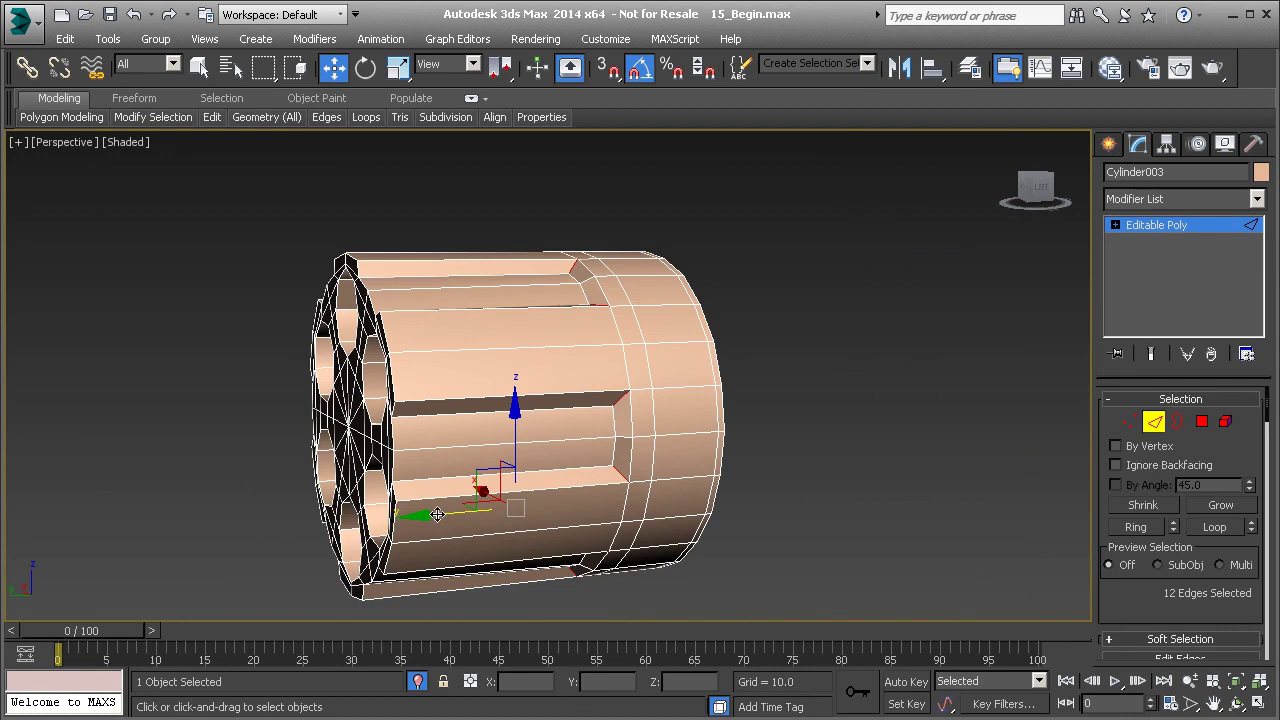
{"action": "left_click_drag", "start_coordinate": [436, 515], "coordinate": [424, 516]}
{"action": "middle_click_drag", "start_coordinate": [424, 516], "coordinate": [488, 349], "text": "alt"}
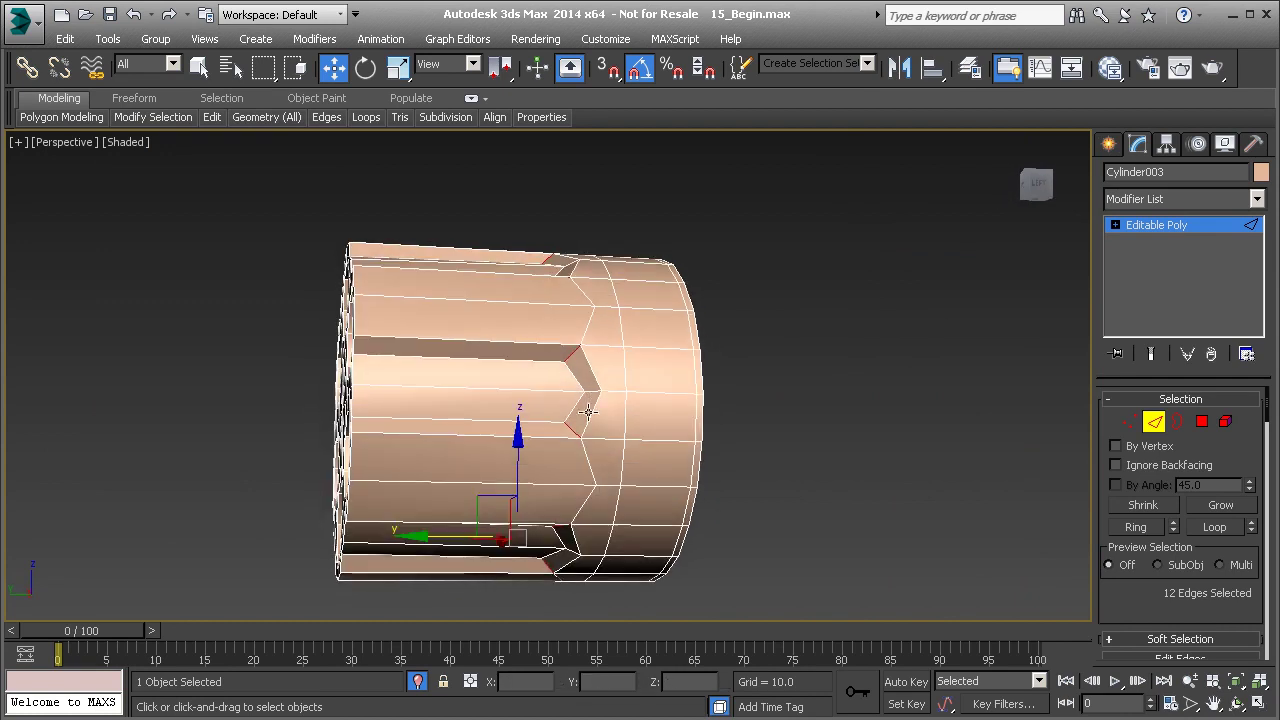
Step: Select the lengthwise centre edge on the floor of three neighbouring grooves
{"action": "middle_click_drag", "start_coordinate": [580, 373], "coordinate": [641, 416], "text": "alt"}
{"action": "scroll", "coordinate": [581, 427], "scroll_direction": "up", "scroll_amount": 4}
{"action": "scroll", "coordinate": [607, 413], "scroll_direction": "down", "scroll_amount": 4}
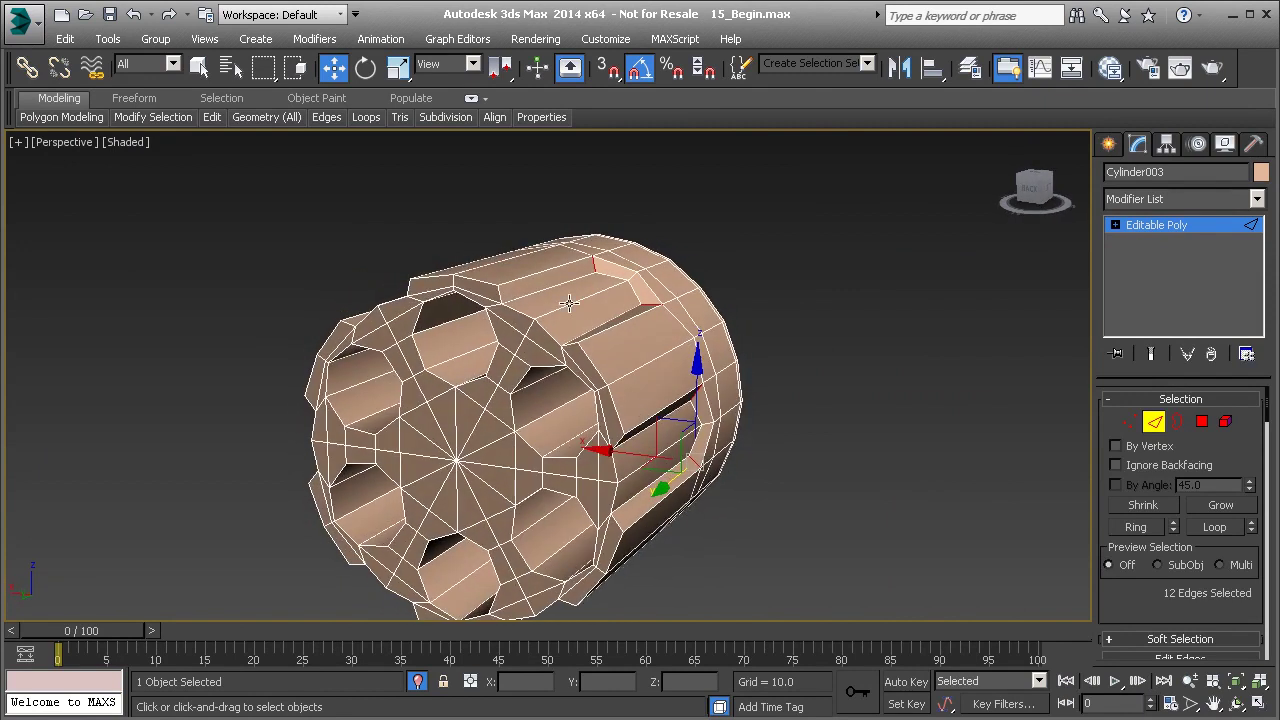
{"action": "scroll", "coordinate": [569, 302], "scroll_direction": "up", "scroll_amount": 4}
{"action": "left_click", "coordinate": [568, 307]}
{"action": "middle_click_drag", "start_coordinate": [625, 404], "coordinate": [645, 363], "text": "alt"}
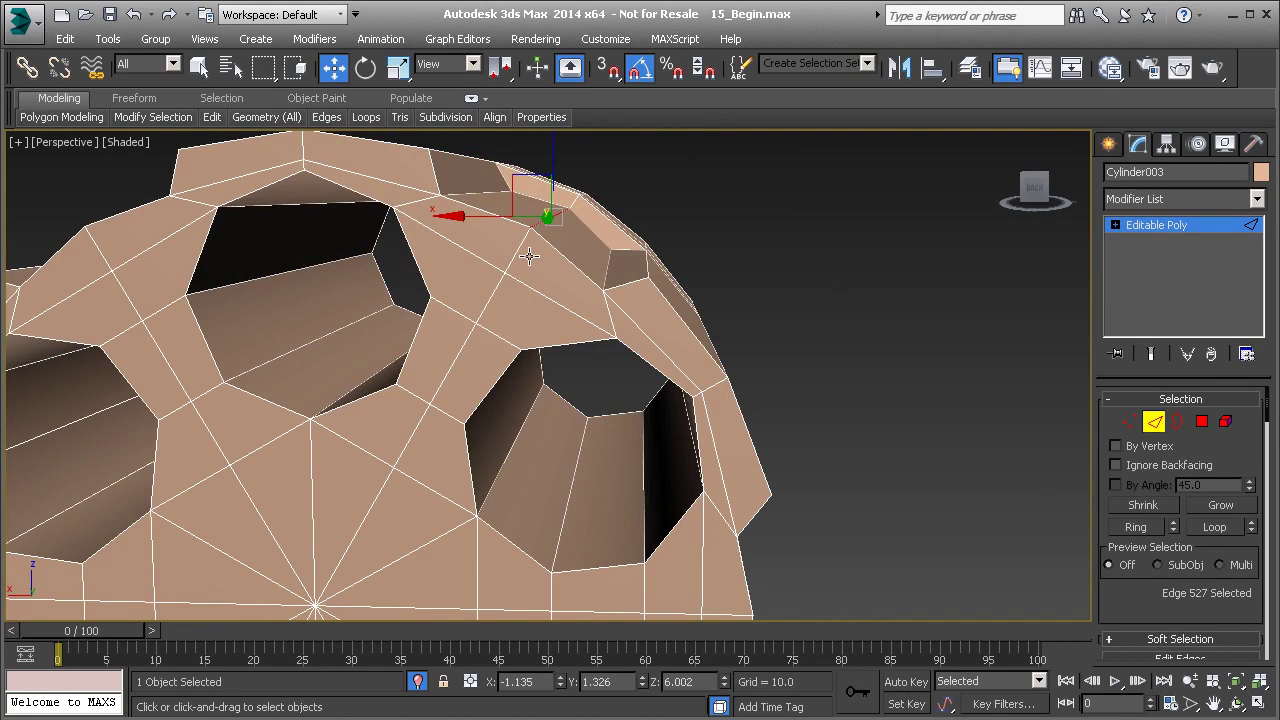
{"action": "middle_click_drag", "start_coordinate": [694, 460], "coordinate": [629, 378], "text": "alt"}
{"action": "left_click", "coordinate": [614, 493], "text": "ctrl"}
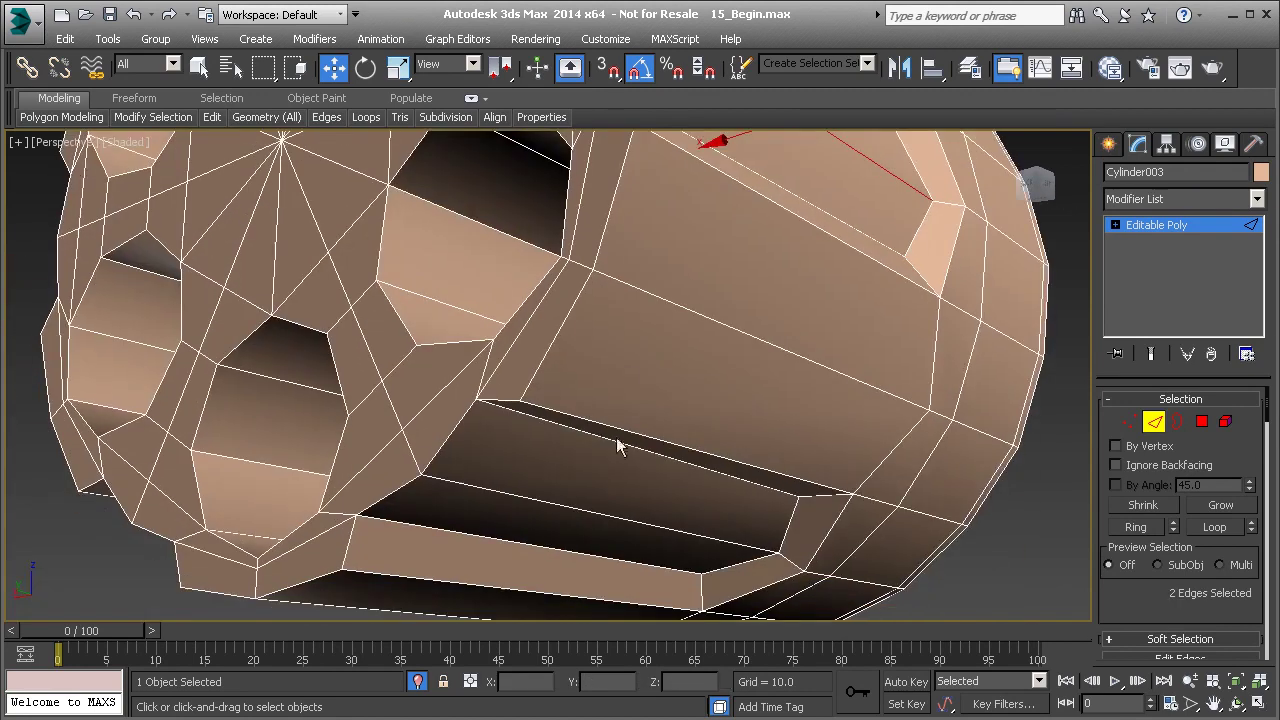
{"action": "left_click", "coordinate": [573, 503], "text": "ctrl"}
{"action": "middle_click_drag", "start_coordinate": [563, 506], "coordinate": [765, 499], "text": "alt"}
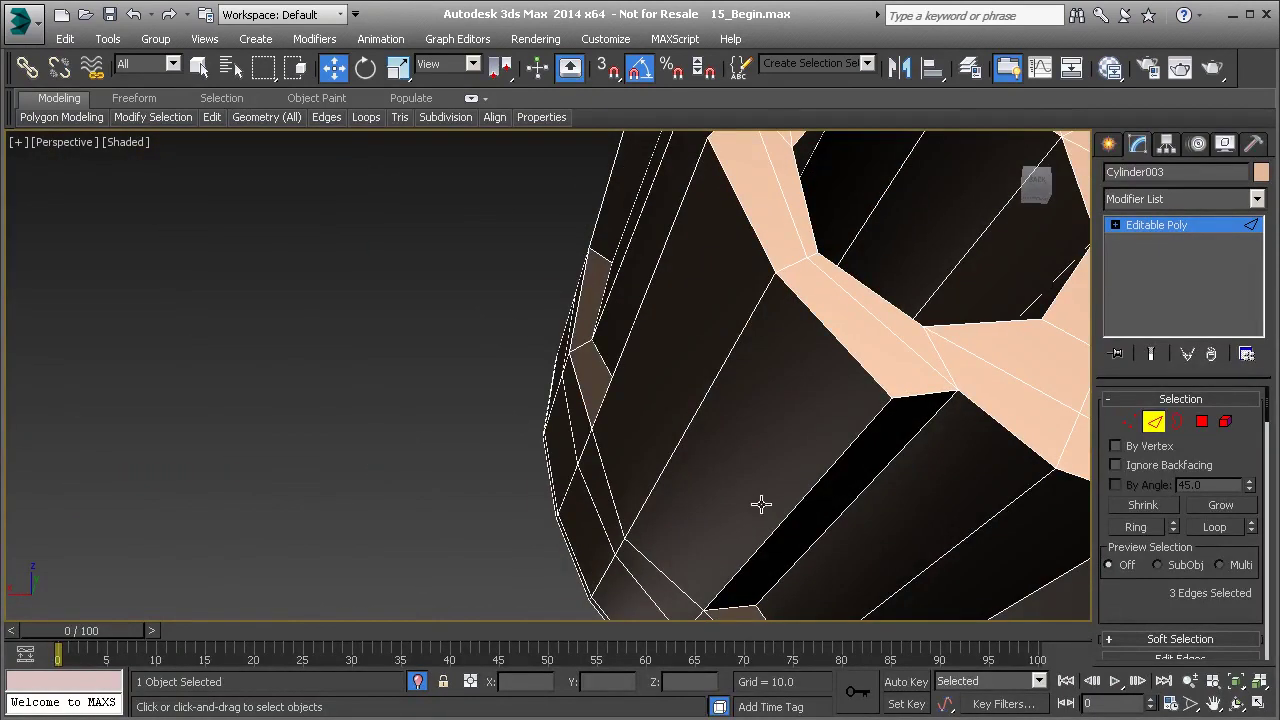
Step: Add the floor centre edges of the remaining grooves and convert the edge selection to vertices
{"action": "left_click", "coordinate": [922, 548], "text": "ctrl"}
{"action": "middle_click_drag", "start_coordinate": [922, 548], "coordinate": [736, 301], "text": "alt"}
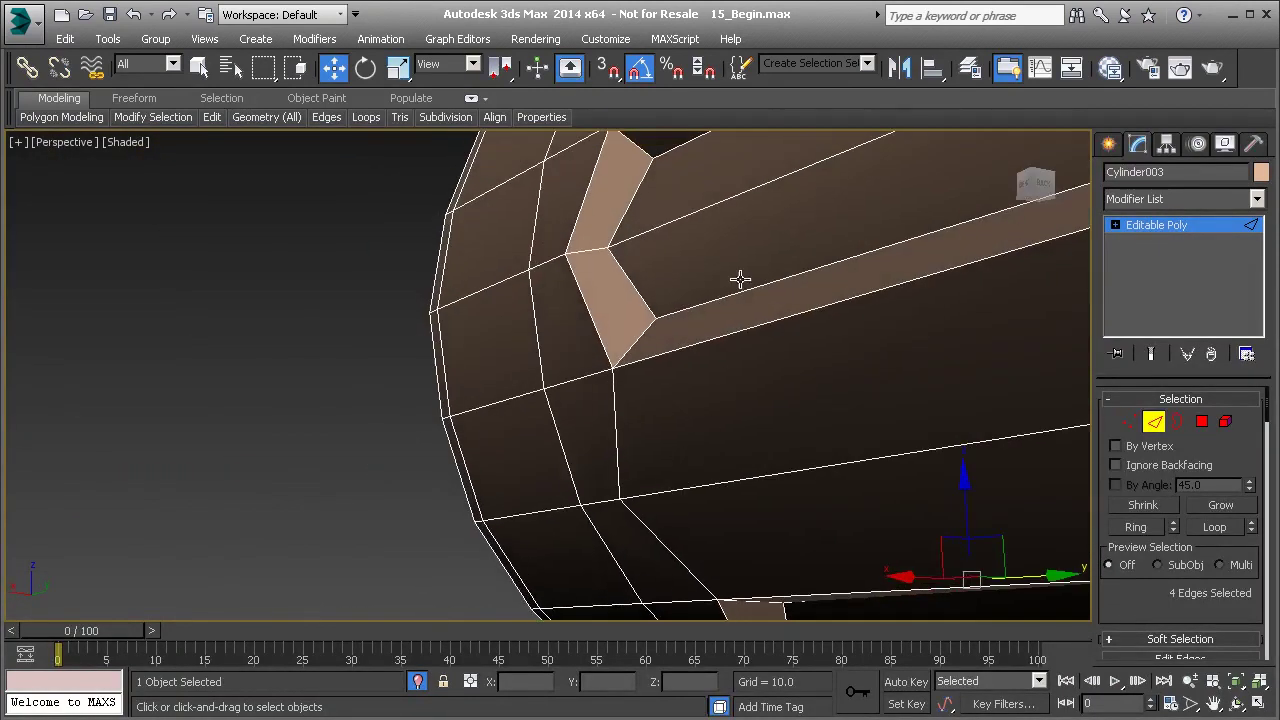
{"action": "left_click", "coordinate": [729, 201], "text": "ctrl"}
{"action": "middle_click_drag", "start_coordinate": [729, 201], "coordinate": [811, 389], "text": "alt"}
{"action": "scroll", "coordinate": [729, 237], "scroll_direction": "down", "scroll_amount": 4}
{"action": "left_click", "coordinate": [1129, 422], "text": "ctrl"}
Step: Try scaling the selected vertices to 95 percent in X and Y in the front view, and undo it
{"action": "key", "text": "r"}
{"action": "middle_click_drag", "start_coordinate": [728, 454], "coordinate": [753, 493], "text": "alt"}
{"action": "scroll", "coordinate": [753, 493], "scroll_direction": "up", "scroll_amount": 5}
{"action": "scroll", "coordinate": [753, 493], "scroll_direction": "down", "scroll_amount": 5}
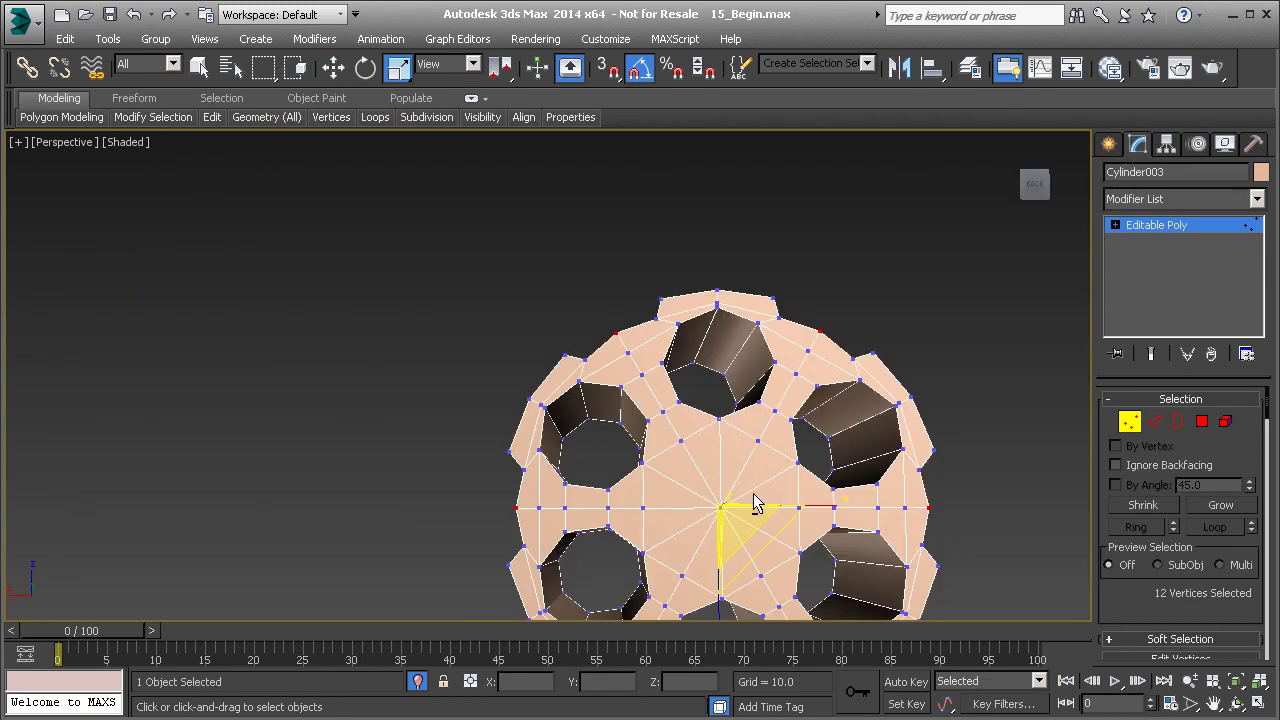
{"action": "key", "text": "f"}
{"action": "key", "text": "z"}
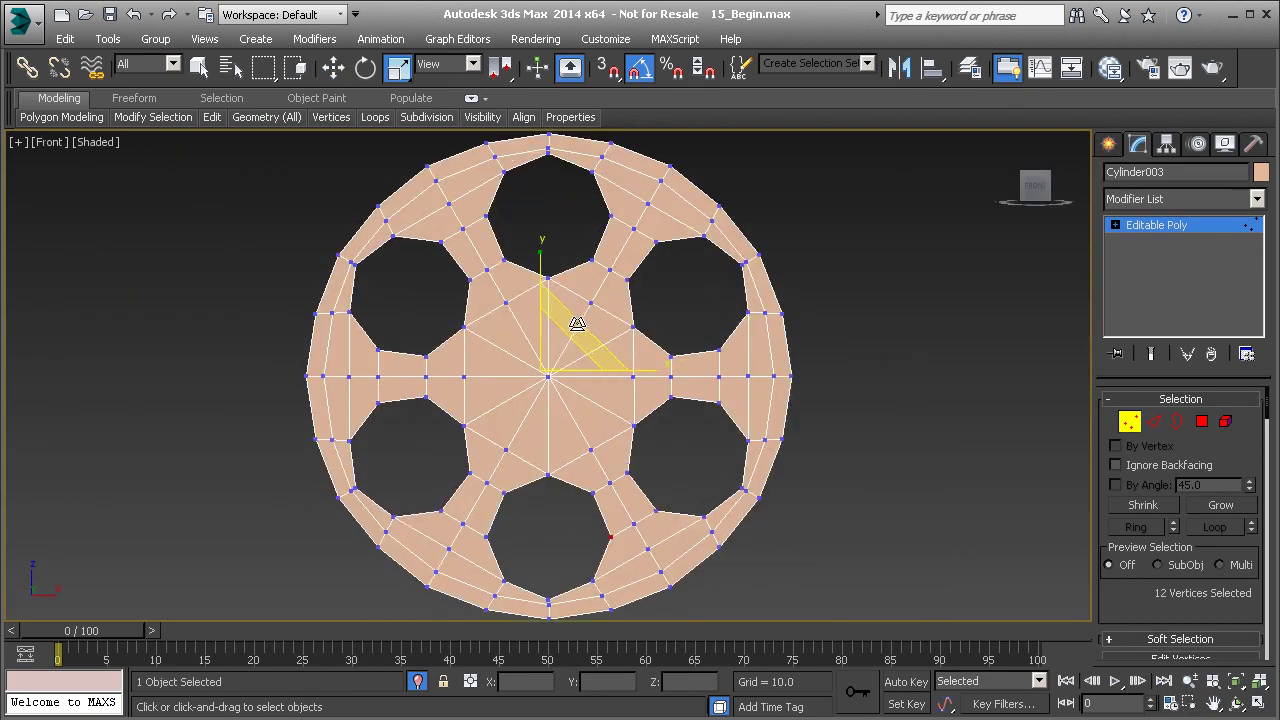
{"action": "left_click_drag", "start_coordinate": [576, 323], "coordinate": [573, 324]}
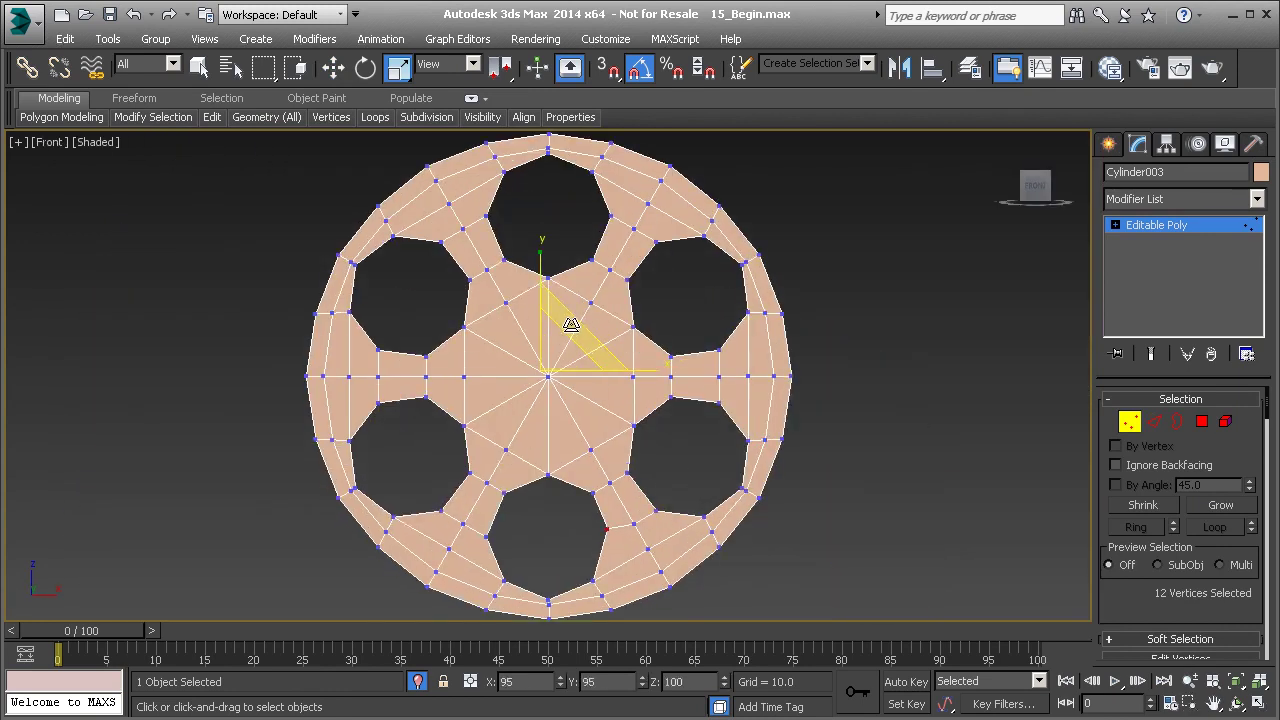
{"action": "key", "text": "ctrl+z"}
{"action": "key", "text": "ctrl+z"}
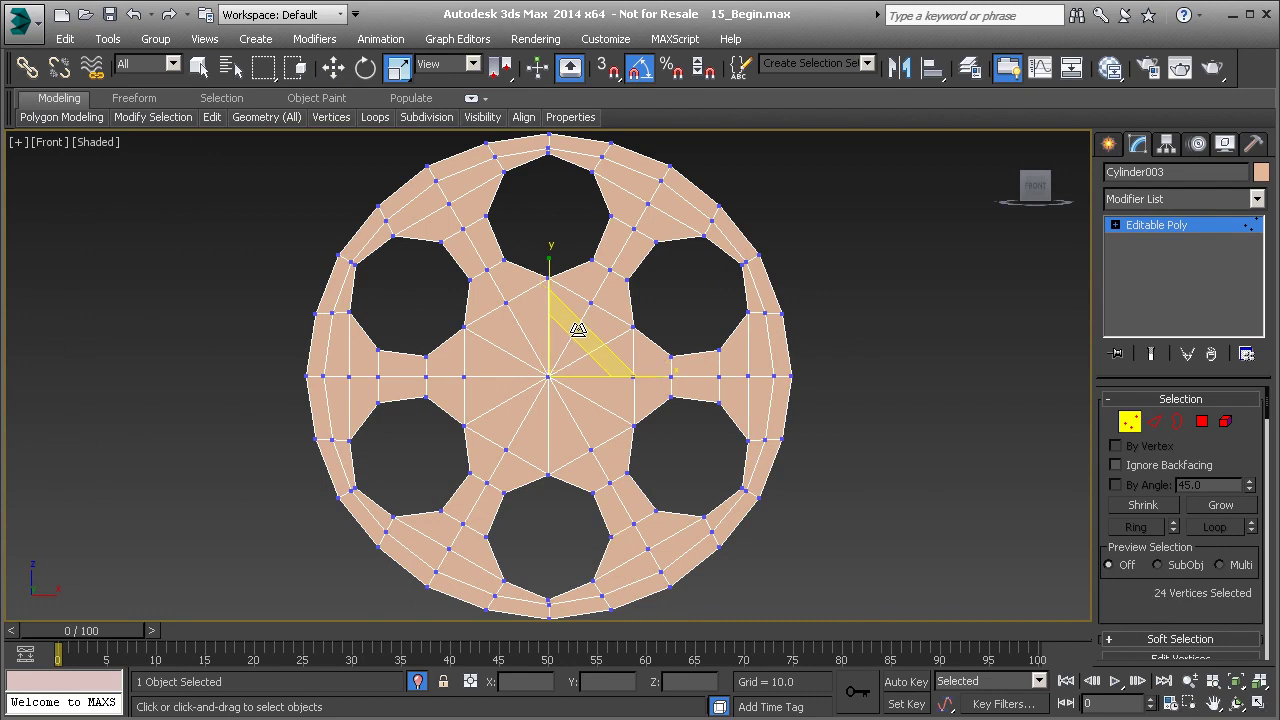
Step: Add the missed groove's floor centre edge to the six-edge selection and convert the selection to vertices again
{"action": "key", "text": "p"}
{"action": "mouse_move", "coordinate": [578, 330]}
{"action": "middle_mouse_down", "text": "alt"}
{"action": "mouse_move", "coordinate": [719, 353]}
{"action": "mouse_move", "coordinate": [585, 343]}
{"action": "middle_mouse_up", "text": "alt"}
{"action": "key", "text": "2"}
{"action": "middle_click_drag", "start_coordinate": [479, 290], "coordinate": [594, 354], "text": "alt"}
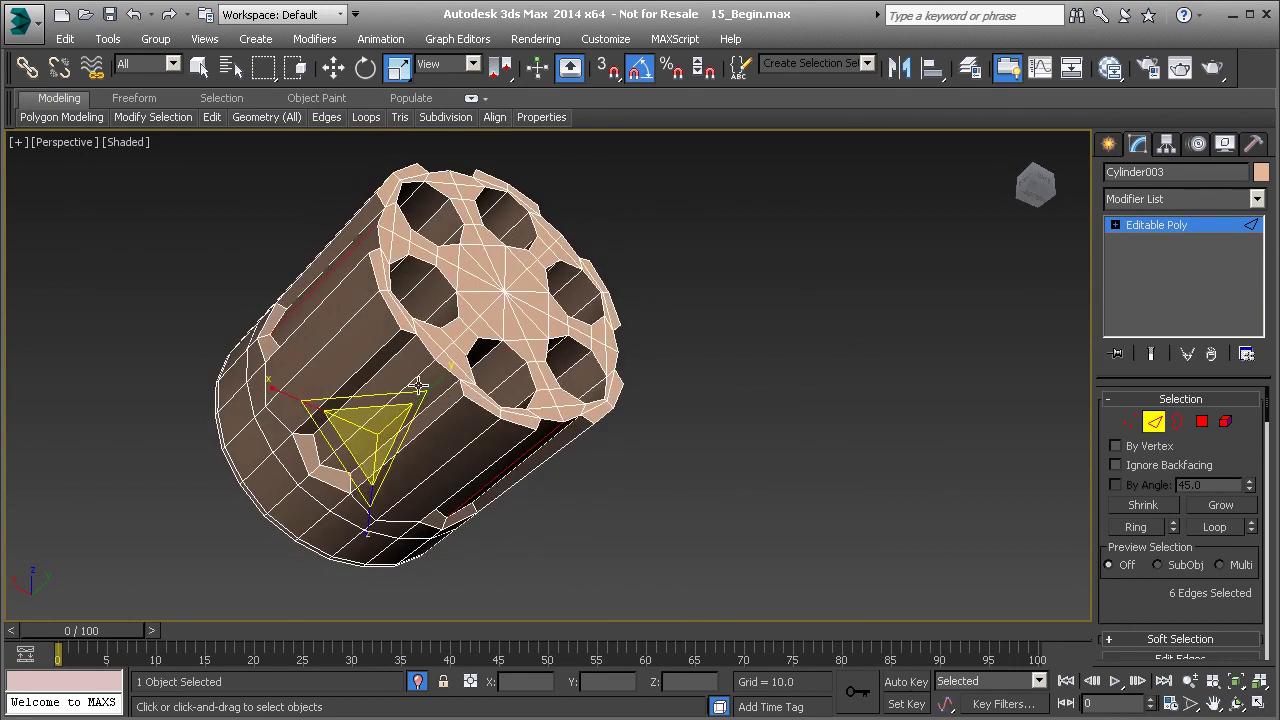
{"action": "left_click", "coordinate": [414, 380], "text": "ctrl"}
{"action": "middle_click_drag", "start_coordinate": [414, 380], "coordinate": [383, 474], "text": "alt"}
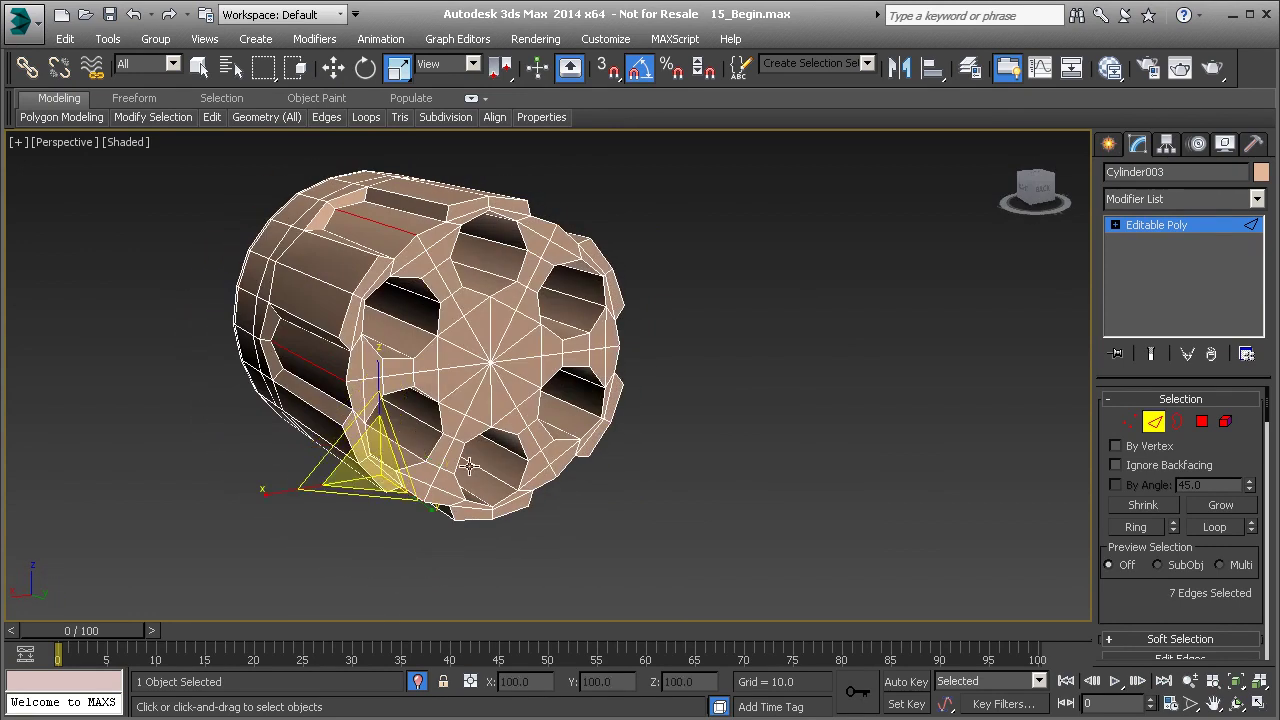
{"action": "left_click", "coordinate": [1129, 421]}
Step: Deselect the two stray vertices and scale the remaining groove vertices towards the cylinder's axis to deepen the grooves
{"action": "middle_click_drag", "start_coordinate": [620, 368], "coordinate": [446, 351], "text": "alt"}
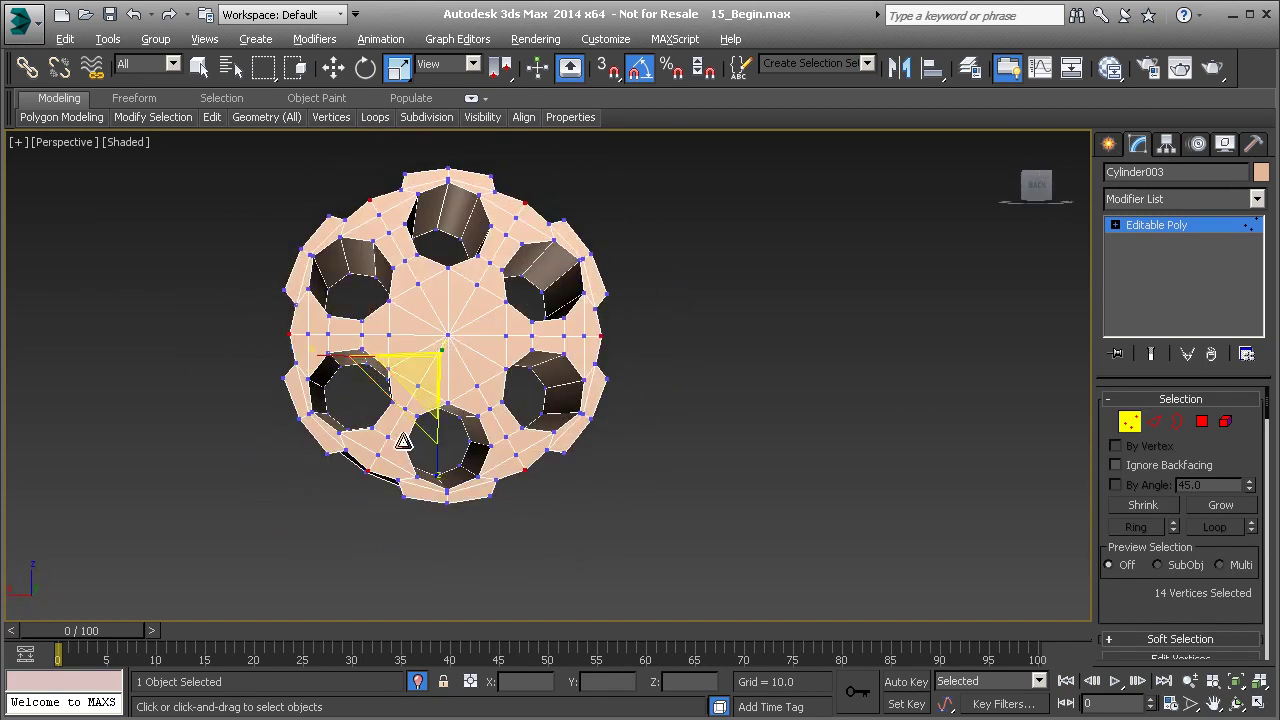
{"action": "mouse_move", "coordinate": [442, 449]}
{"action": "middle_mouse_down", "text": "alt"}
{"action": "mouse_move", "coordinate": [480, 450]}
{"action": "mouse_move", "coordinate": [429, 451]}
{"action": "middle_mouse_up", "text": "alt"}
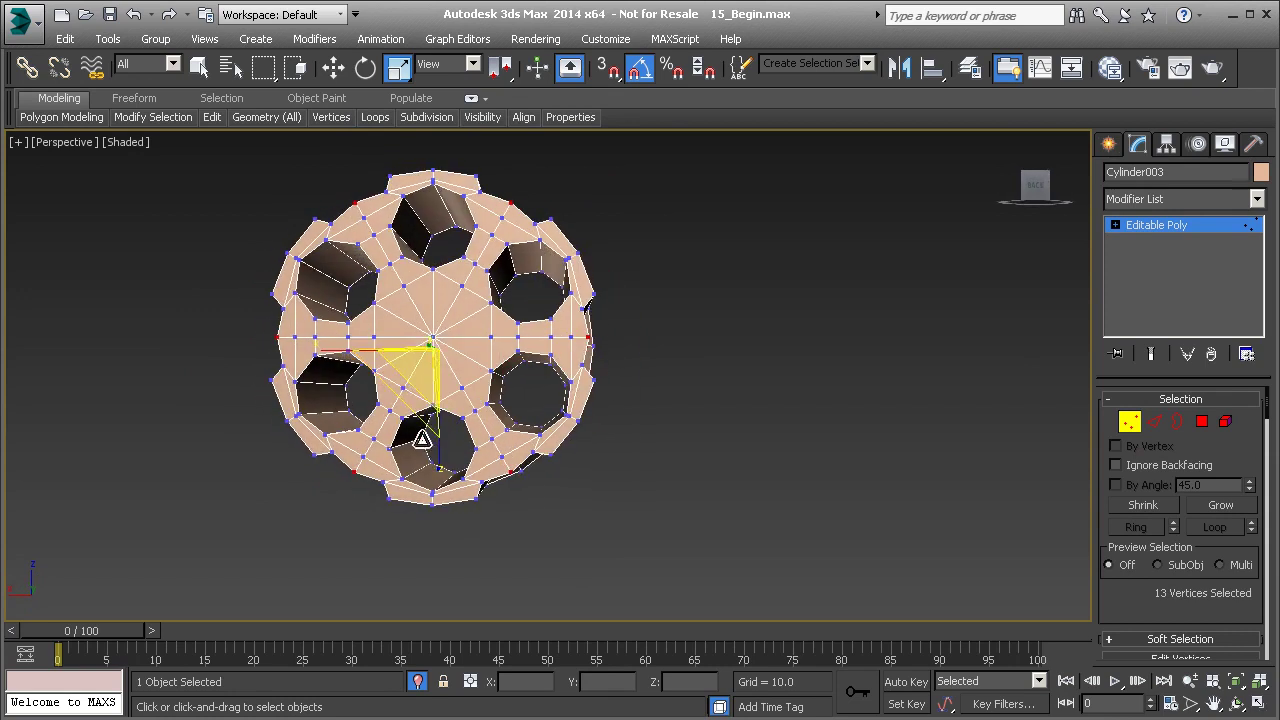
{"action": "middle_click_drag", "start_coordinate": [540, 428], "coordinate": [497, 362], "text": "alt"}
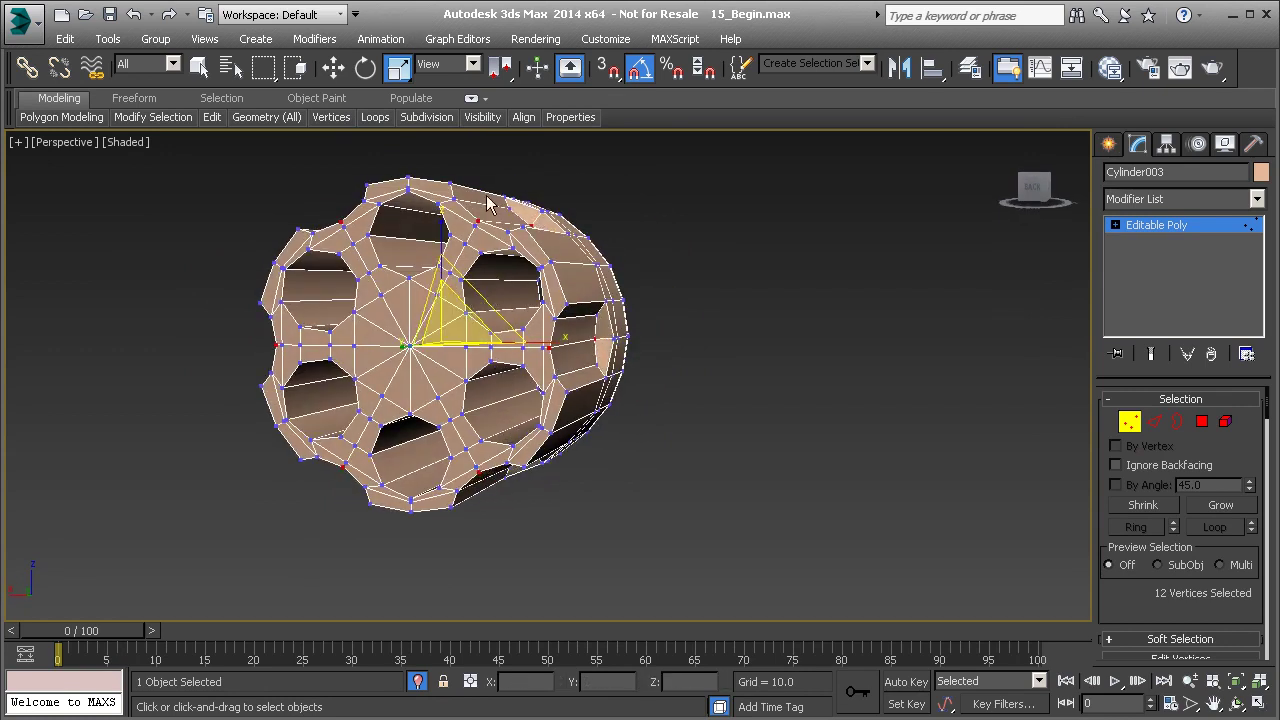
Step: Leave vertex editing and examine the deepened grooves and the smooth band beyond their closed ends
{"action": "scroll", "coordinate": [488, 205], "scroll_direction": "up", "scroll_amount": 6}
{"action": "middle_click_drag", "start_coordinate": [507, 262], "coordinate": [509, 206], "text": "alt"}
{"action": "middle_click_drag", "start_coordinate": [672, 305], "coordinate": [570, 385], "text": "alt"}
{"action": "scroll", "coordinate": [522, 286], "scroll_direction": "down", "scroll_amount": 5}
{"action": "left_click", "coordinate": [1129, 424]}
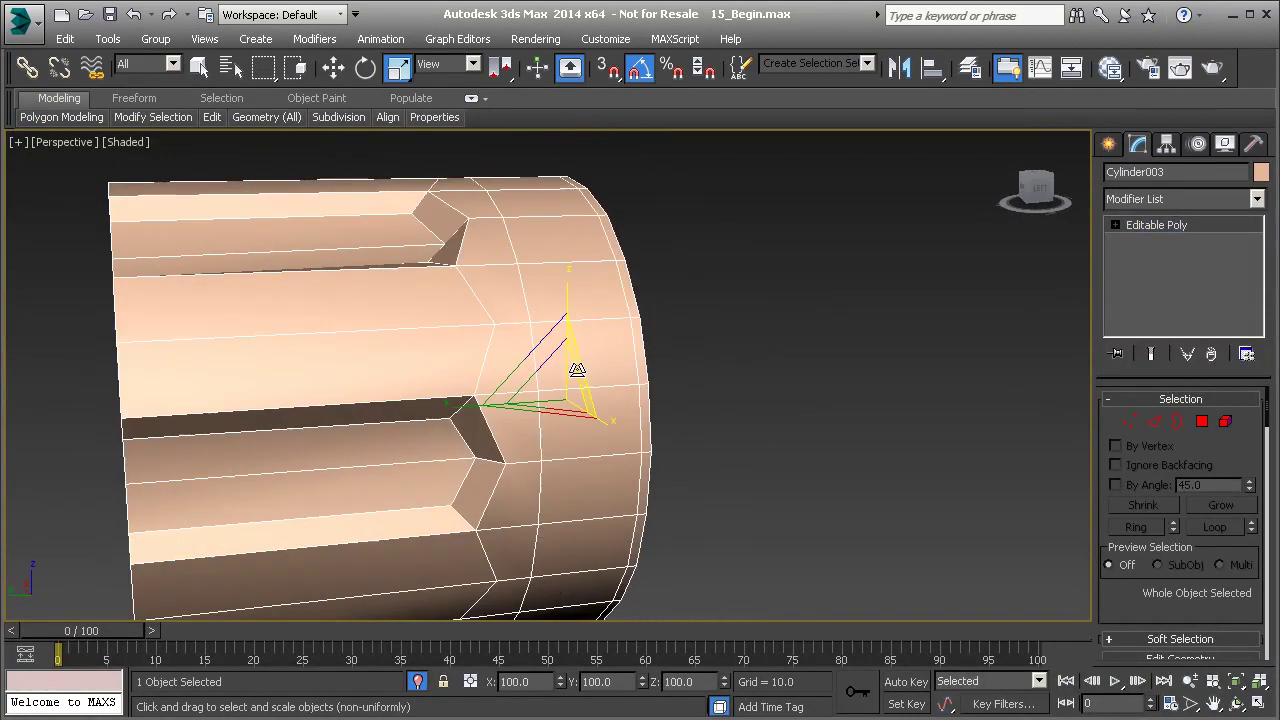
{"action": "middle_click_drag", "start_coordinate": [569, 331], "coordinate": [566, 390], "text": "alt"}
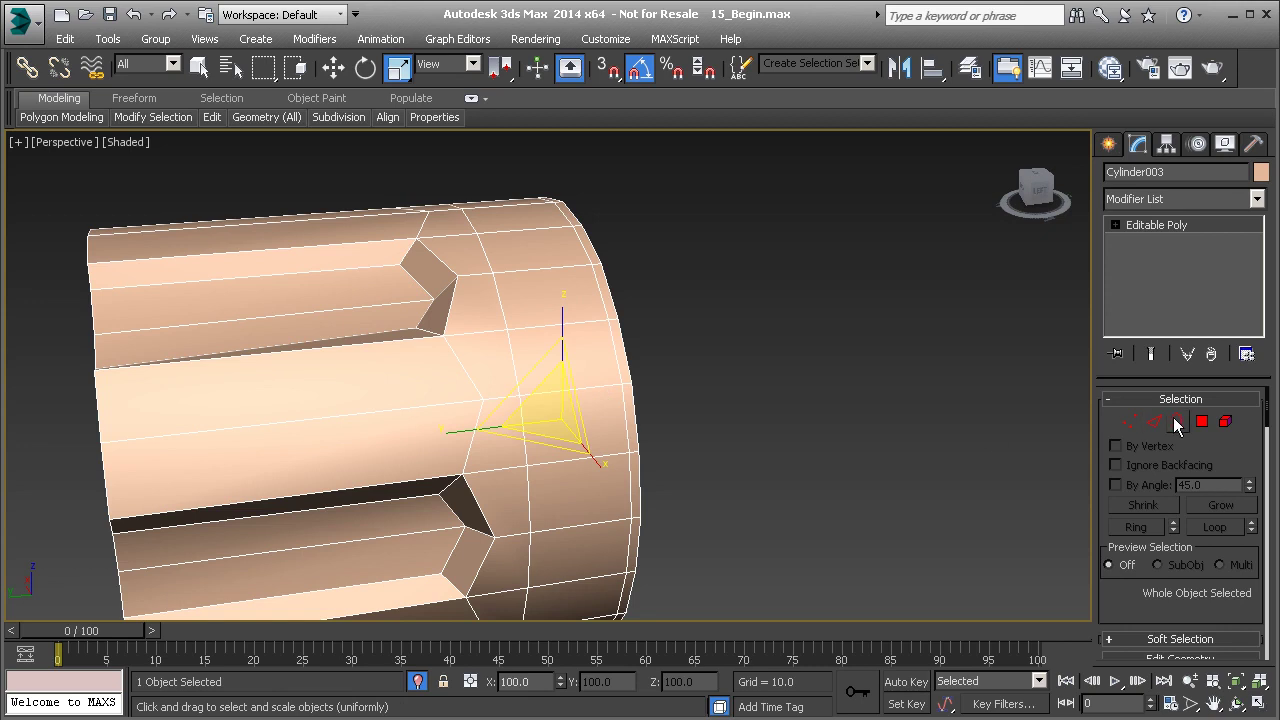
{"action": "middle_click_drag", "start_coordinate": [595, 399], "coordinate": [578, 400], "text": "alt"}
{"action": "scroll", "coordinate": [540, 405], "scroll_direction": "up", "scroll_amount": 3}
{"action": "middle_click_drag", "start_coordinate": [580, 503], "coordinate": [598, 400]}
{"action": "scroll", "coordinate": [569, 537], "scroll_direction": "down", "scroll_amount": 3}
{"action": "scroll", "coordinate": [580, 340], "scroll_direction": "up", "scroll_amount": 3}
Step: Select the full ring of lengthwise edges around the wide smooth band beyond the grooves' closed ends
{"action": "key", "text": "2"}
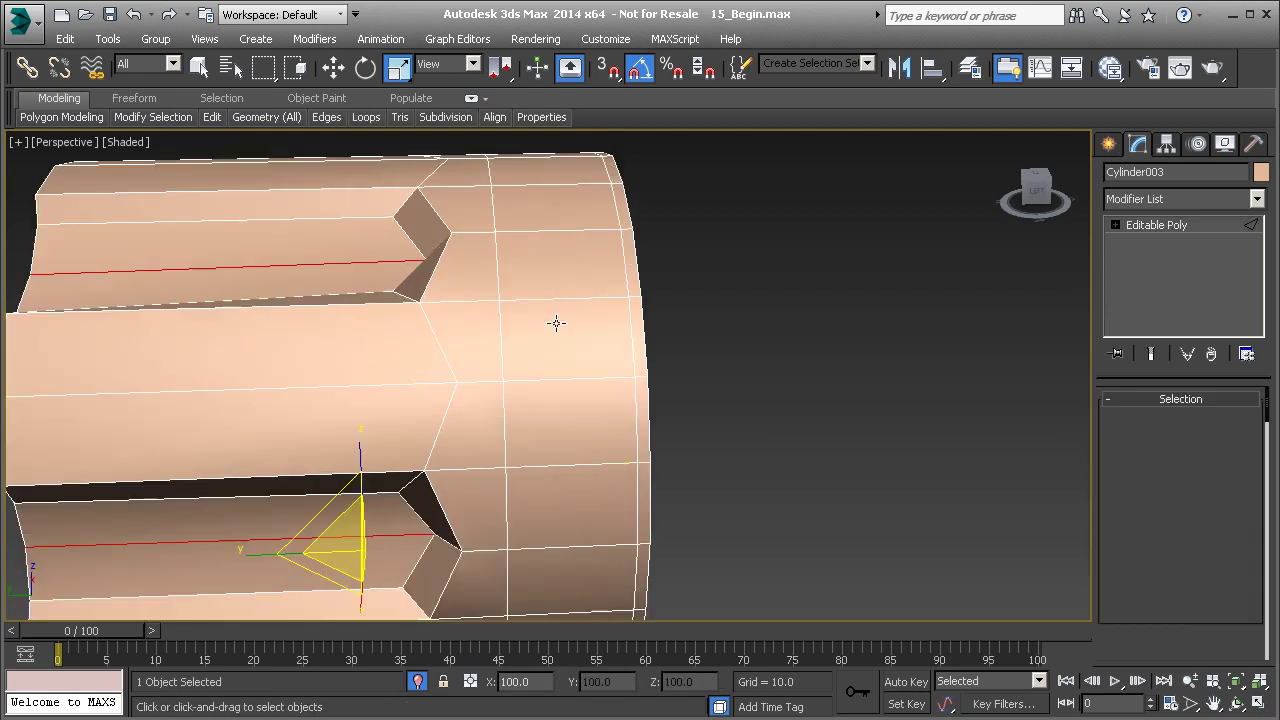
{"action": "left_click", "coordinate": [570, 376]}
{"action": "key", "text": "alt+r"}
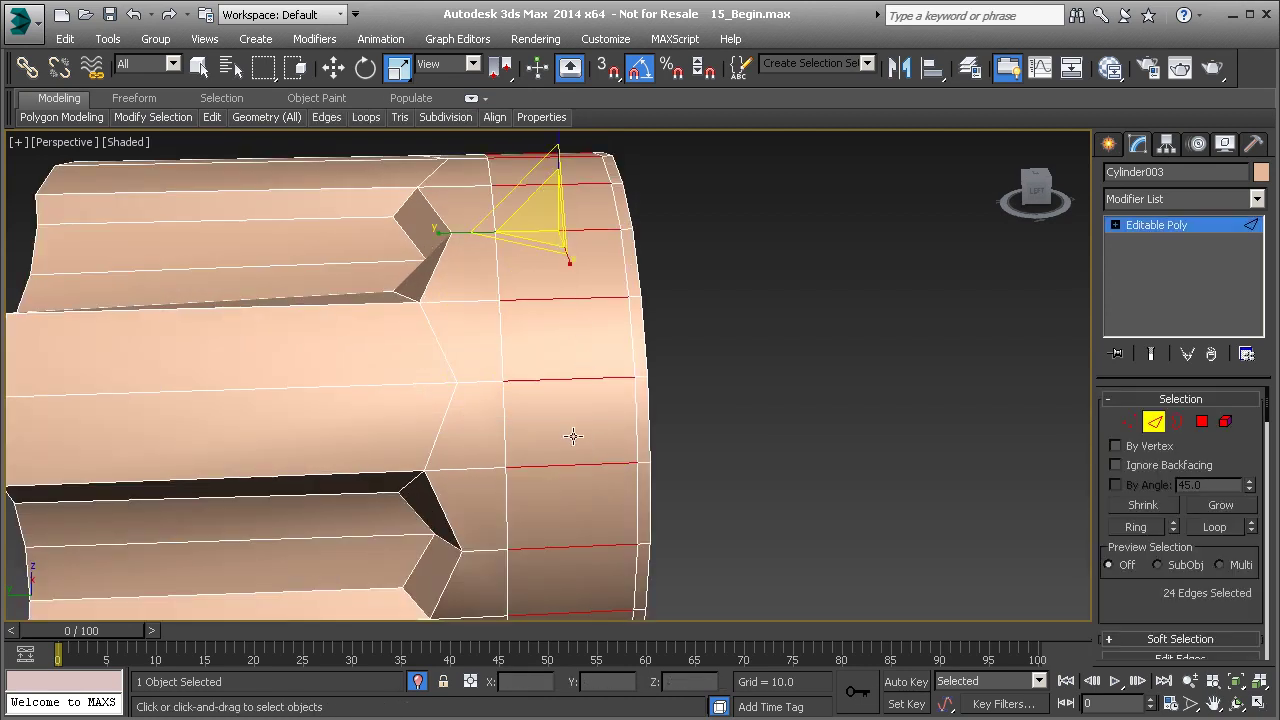
{"action": "middle_click_drag", "start_coordinate": [576, 439], "coordinate": [592, 432], "text": "alt"}
{"action": "scroll", "coordinate": [1160, 545], "scroll_direction": "down", "scroll_amount": 4}
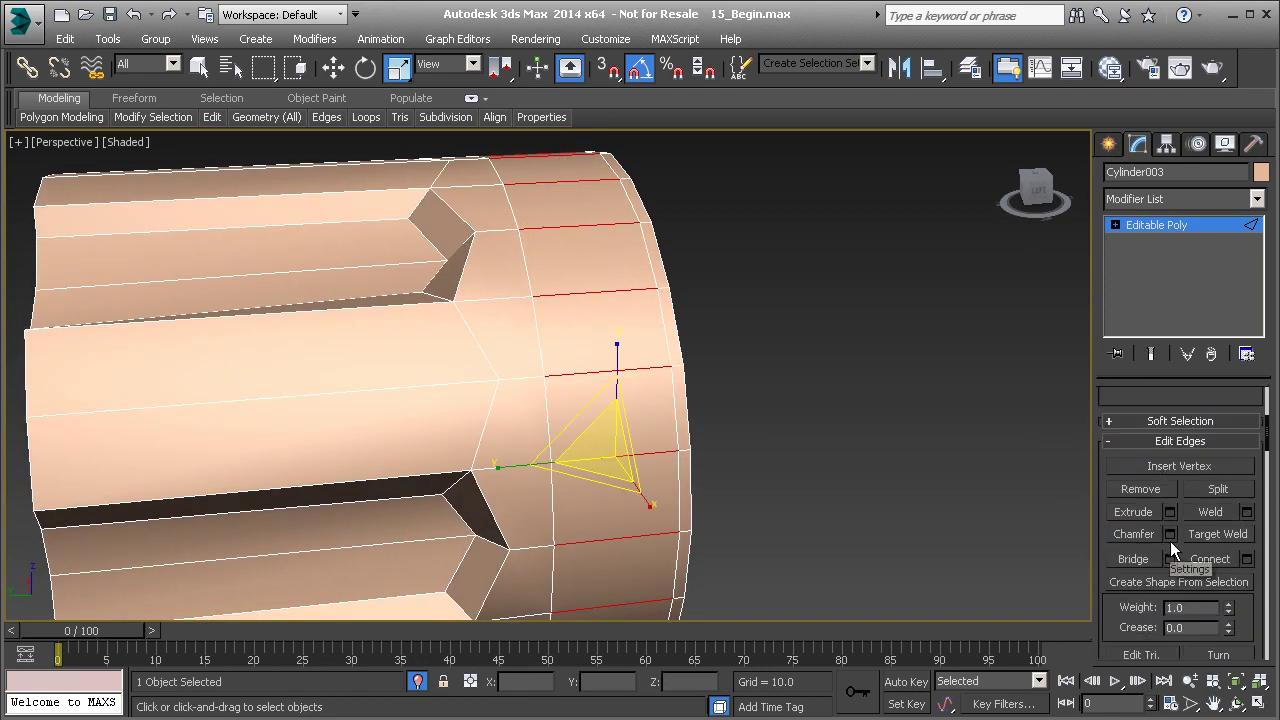
{"action": "left_click", "coordinate": [555, 288]}
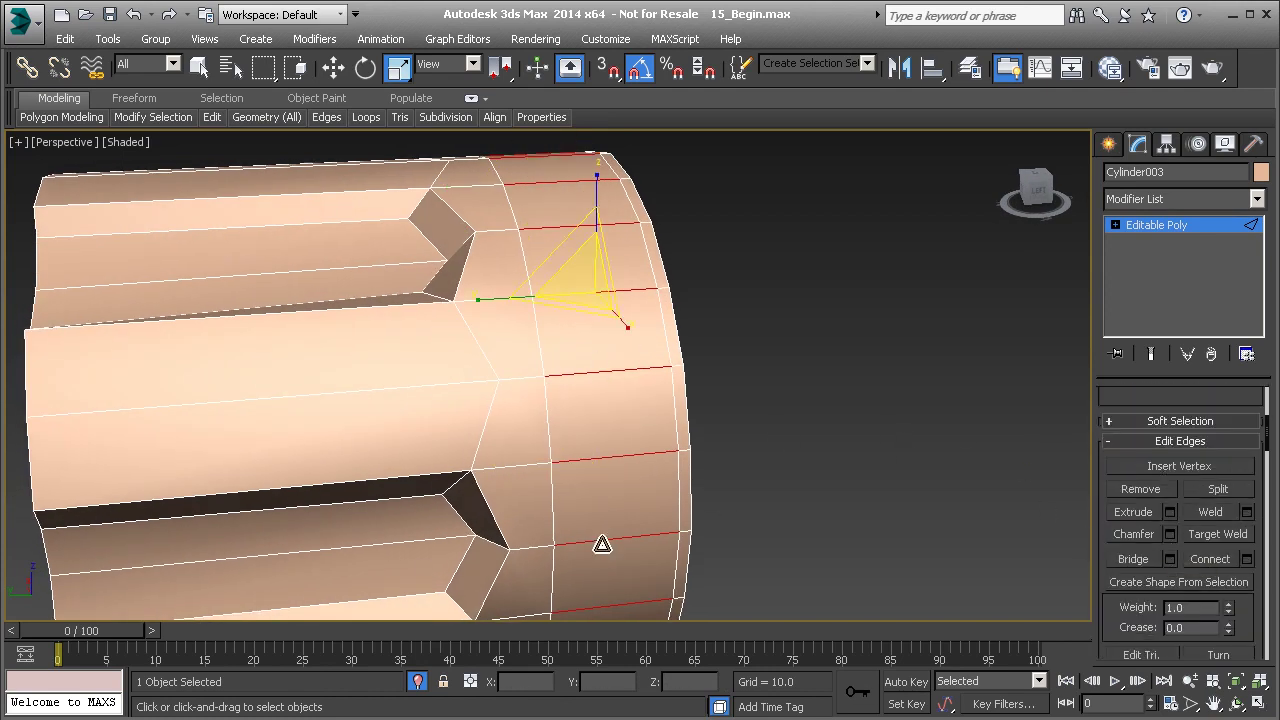
Step: Connect the selected ring edges with 2 segments to add two edge loops around the smooth band
{"action": "left_click", "coordinate": [1247, 559]}
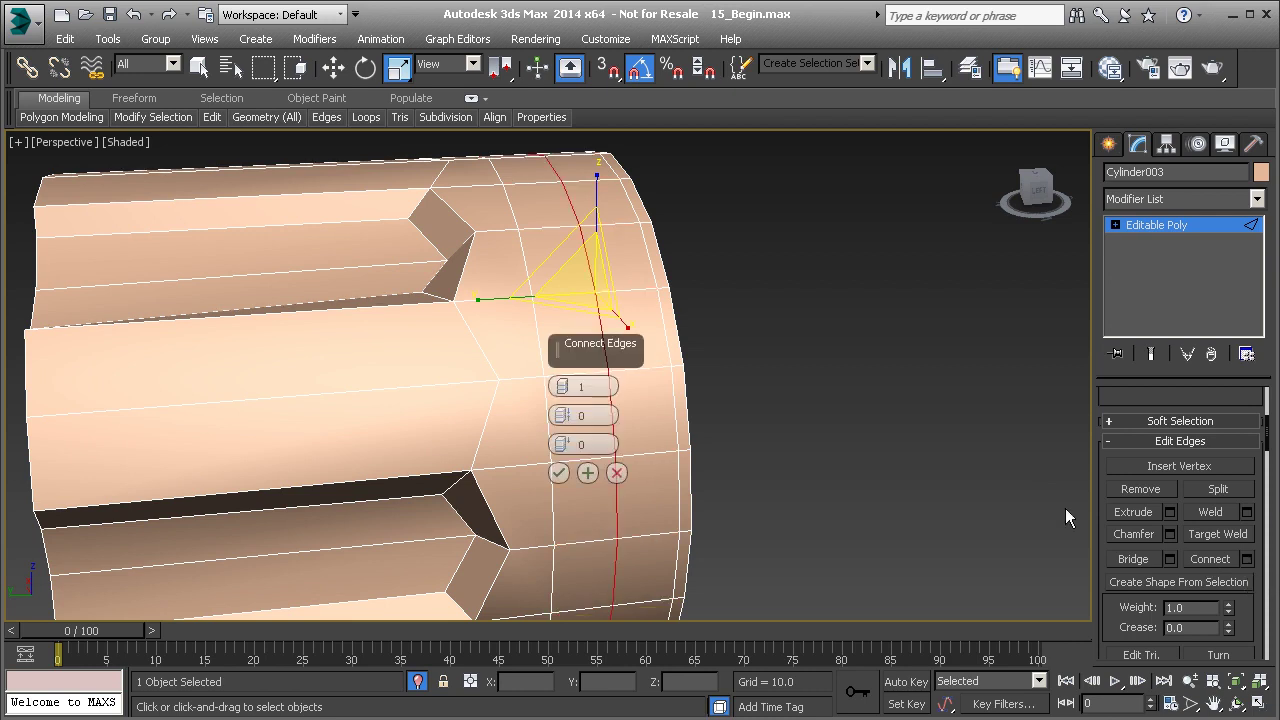
{"action": "left_click", "coordinate": [563, 384]}
{"action": "mouse_move", "coordinate": [571, 320]}
{"action": "middle_mouse_down", "text": "alt"}
{"action": "mouse_move", "coordinate": [535, 290]}
{"action": "mouse_move", "coordinate": [579, 302]}
{"action": "middle_mouse_up", "text": "alt"}
{"action": "middle_click_drag", "start_coordinate": [507, 388], "coordinate": [455, 405]}
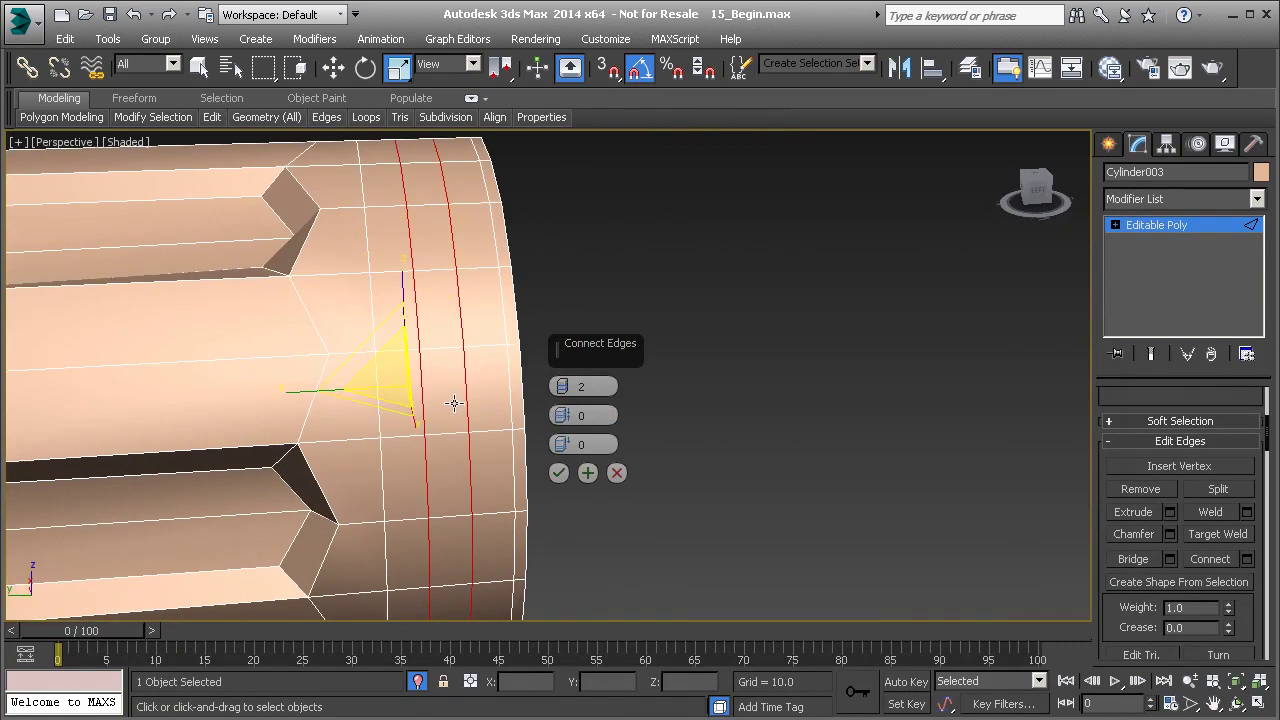
{"action": "left_click", "coordinate": [558, 472]}
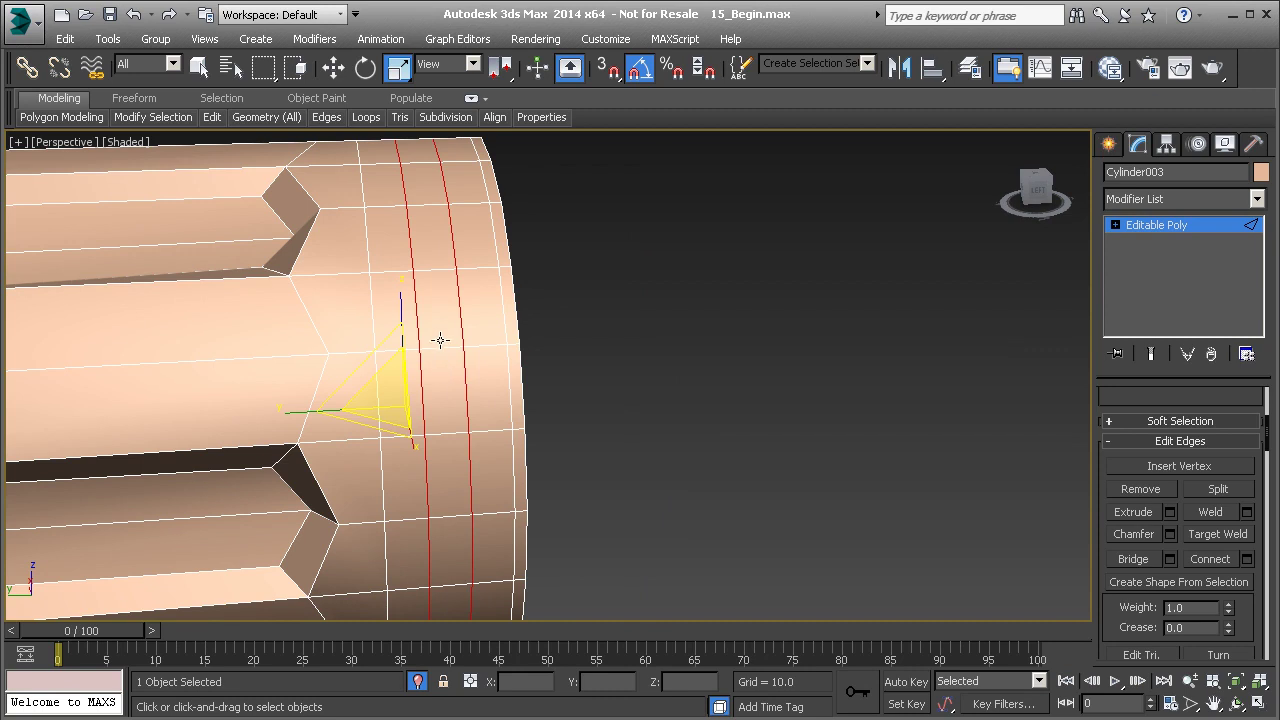
Step: Select a block of six polygons, three across and two high, on the smooth band between two grooves
{"action": "key", "text": "4"}
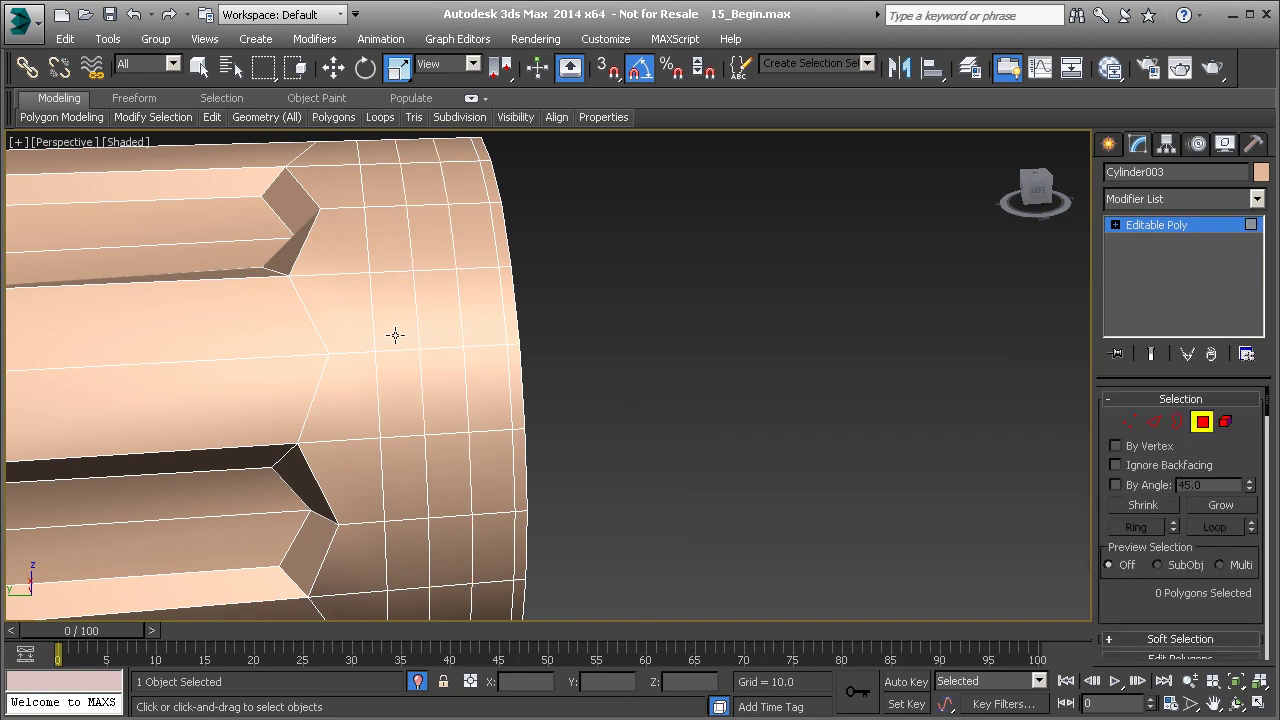
{"action": "left_click", "coordinate": [395, 336]}
{"action": "left_click", "coordinate": [428, 326], "text": "ctrl"}
{"action": "left_click", "coordinate": [480, 327], "text": "ctrl"}
{"action": "left_click", "coordinate": [483, 365], "text": "ctrl"}
{"action": "left_click", "coordinate": [443, 369], "text": "ctrl"}
{"action": "left_click", "coordinate": [410, 376], "text": "ctrl"}
{"action": "middle_click_drag", "start_coordinate": [411, 368], "coordinate": [494, 337], "text": "alt"}
{"action": "scroll", "coordinate": [451, 348], "scroll_direction": "up", "scroll_amount": 3}
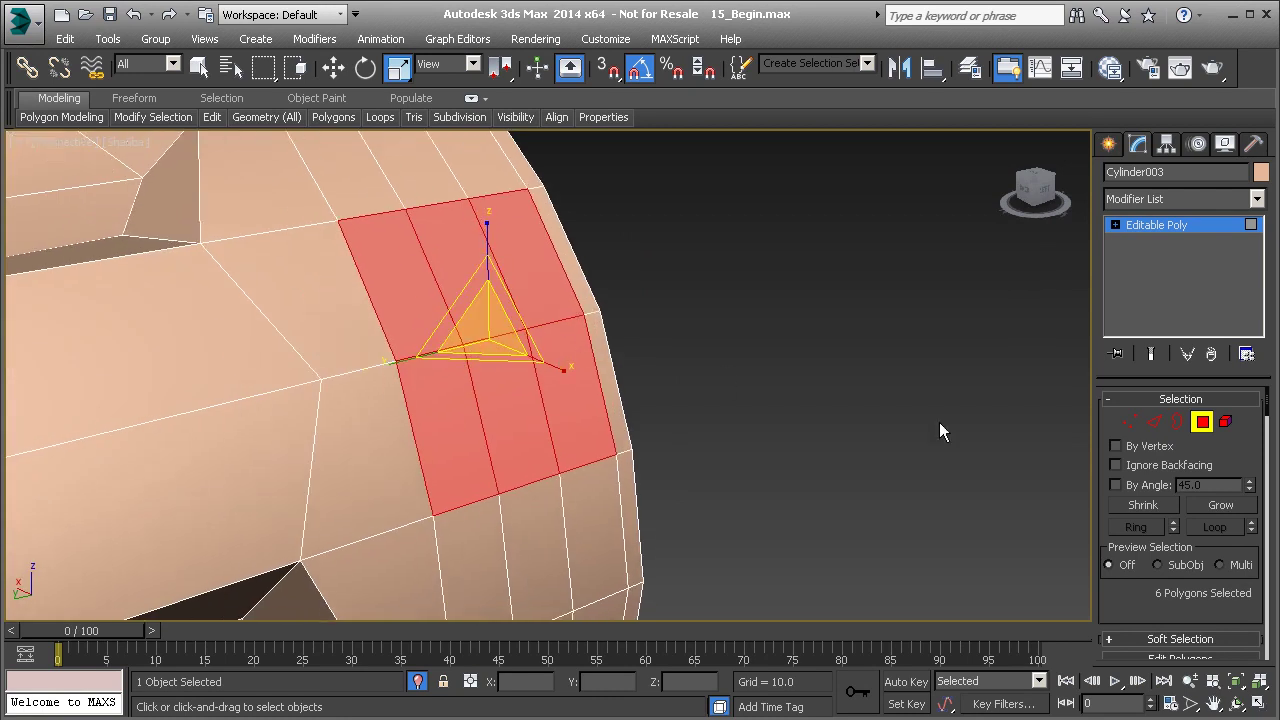
Step: Inset the six selected polygons as a group by 0.2
{"action": "scroll", "coordinate": [1160, 580], "scroll_direction": "down", "scroll_amount": 3}
{"action": "left_click", "coordinate": [1247, 597]}
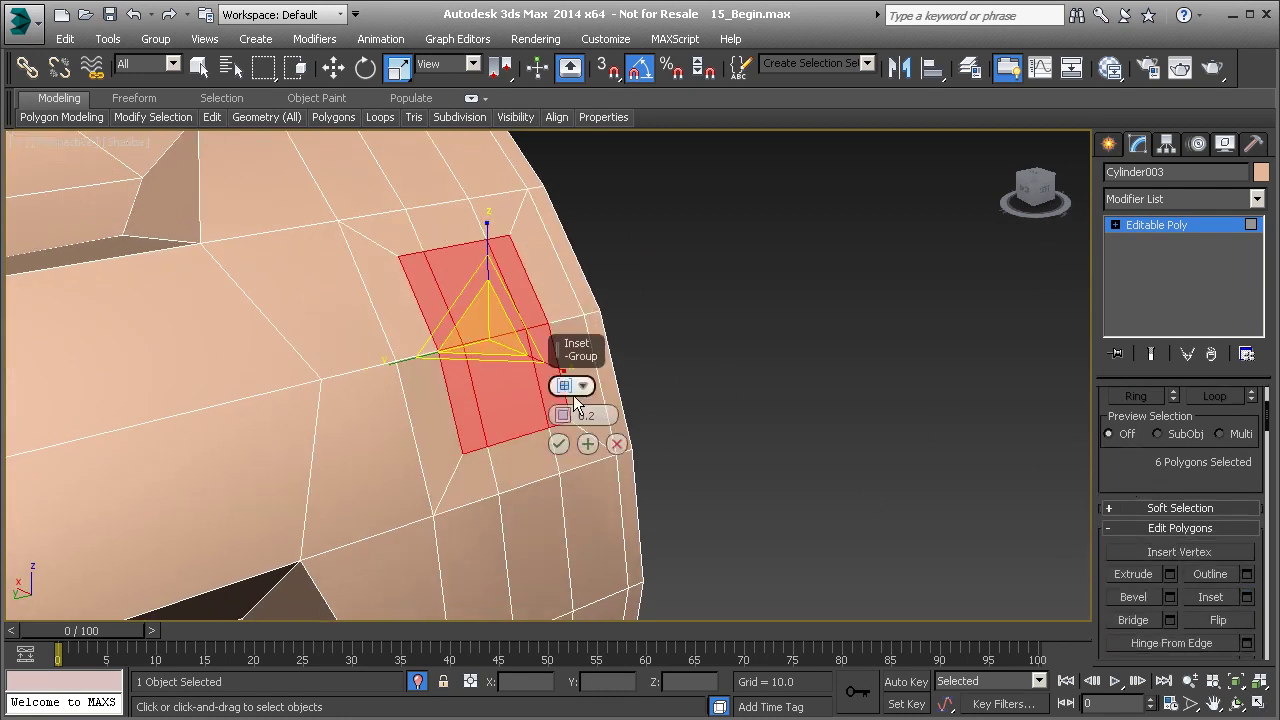
{"action": "middle_click_drag", "start_coordinate": [491, 383], "coordinate": [460, 386], "text": "alt"}
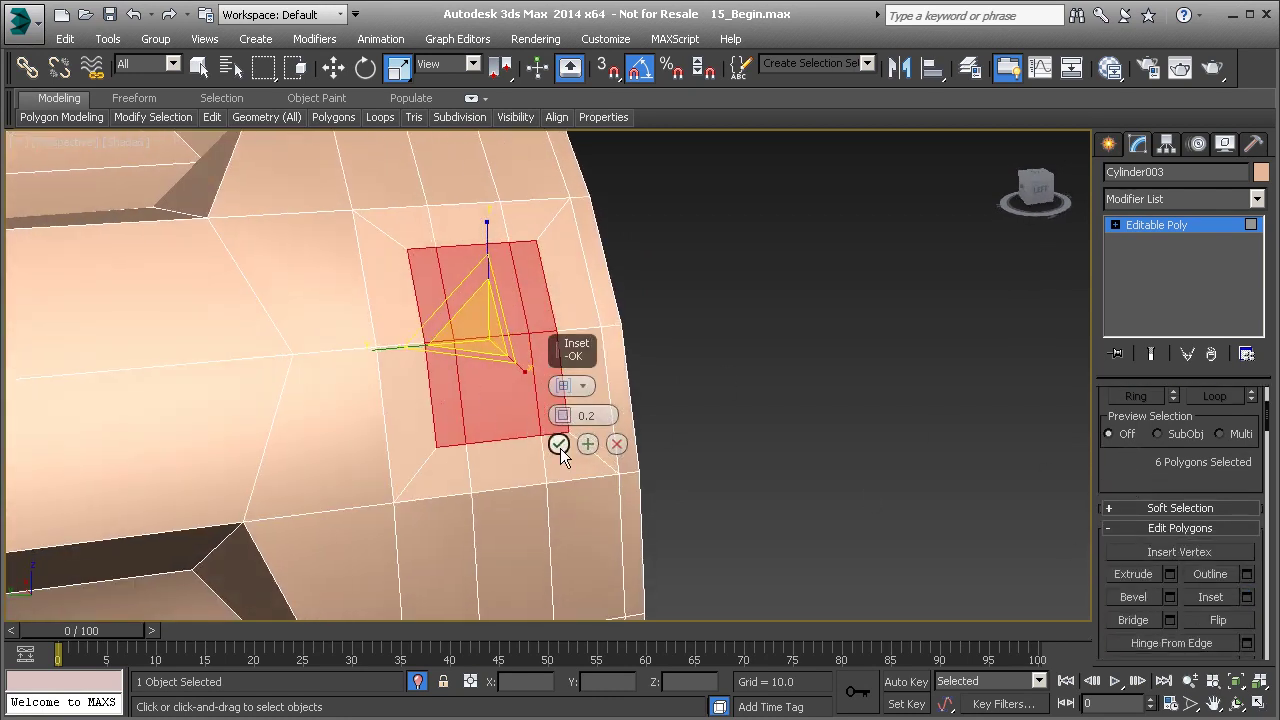
{"action": "left_click", "coordinate": [560, 444]}
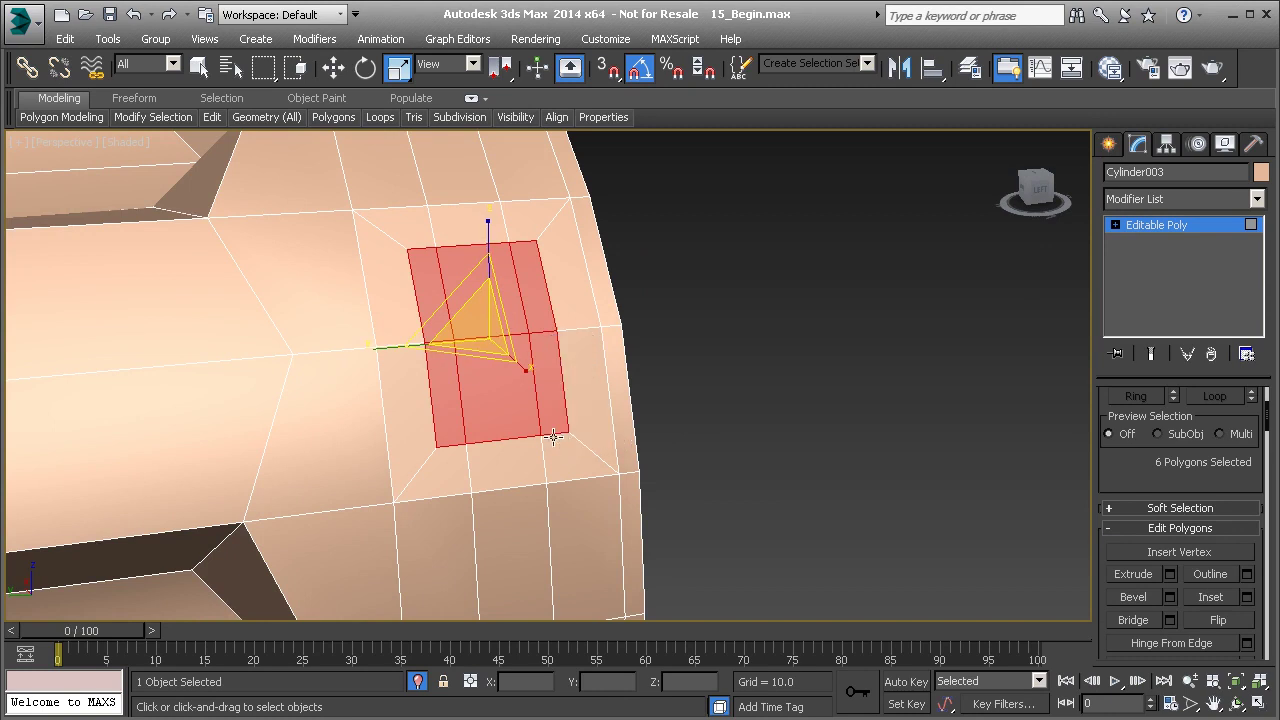
Step: Set the constraint to Edge and scale the inset polygons down along the Z axis into a narrow patch
{"action": "scroll", "coordinate": [1132, 461], "scroll_direction": "down", "scroll_amount": 6}
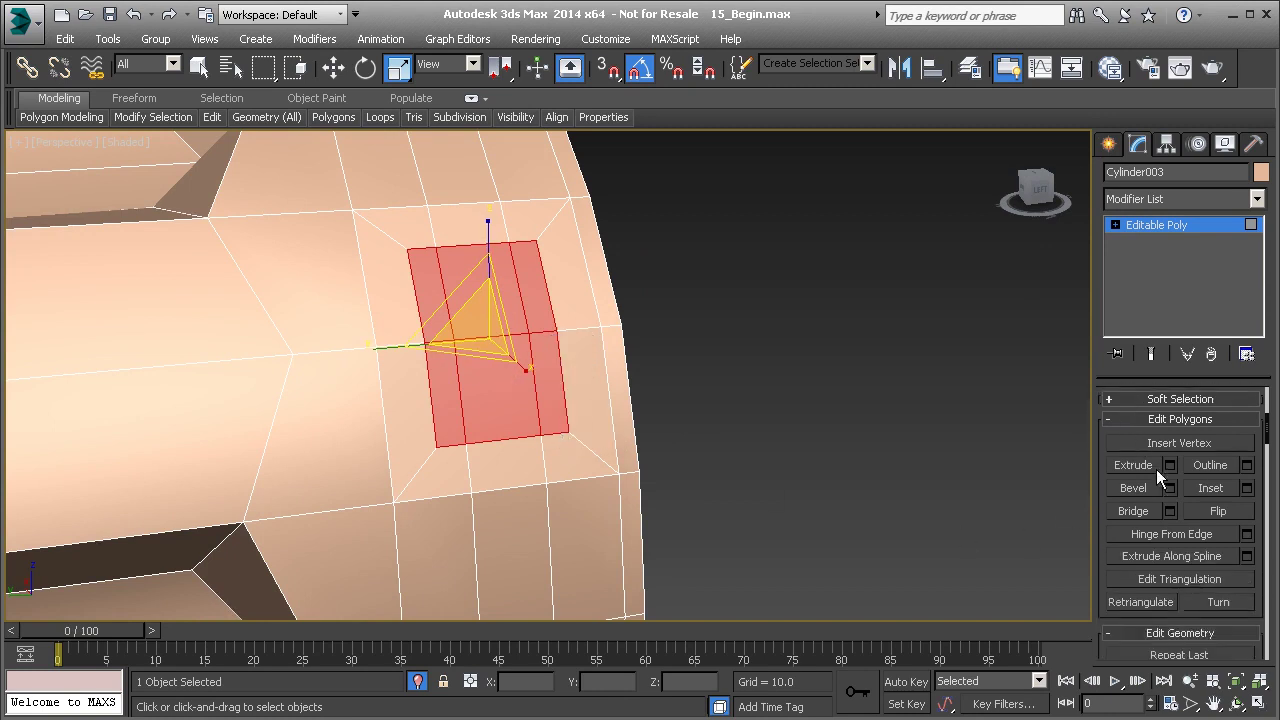
{"action": "left_click", "coordinate": [1178, 535]}
{"action": "scroll", "coordinate": [1178, 536], "scroll_direction": "down", "scroll_amount": 1}
{"action": "middle_click_drag", "start_coordinate": [443, 338], "coordinate": [528, 338], "text": "alt"}
{"action": "left_click_drag", "start_coordinate": [489, 220], "coordinate": [506, 322]}
{"action": "middle_click_drag", "start_coordinate": [506, 322], "coordinate": [471, 303], "text": "alt"}
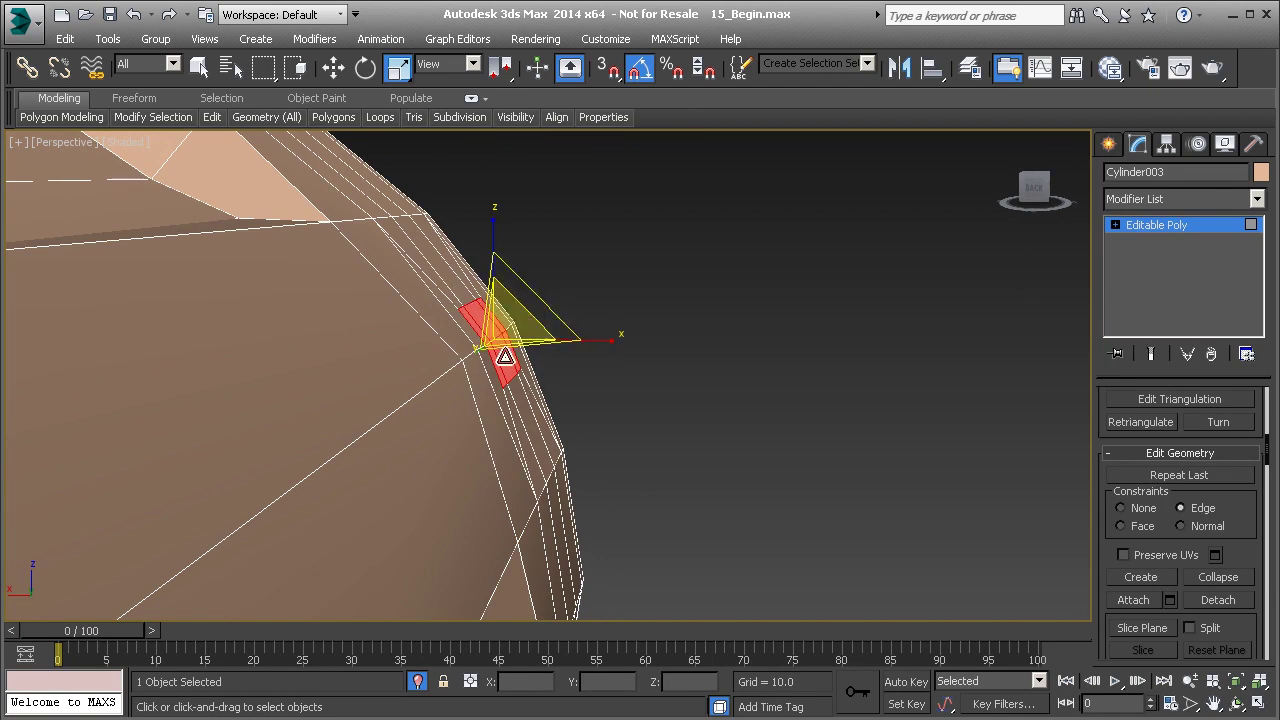
{"action": "middle_click_drag", "start_coordinate": [524, 376], "coordinate": [492, 283], "text": "alt"}
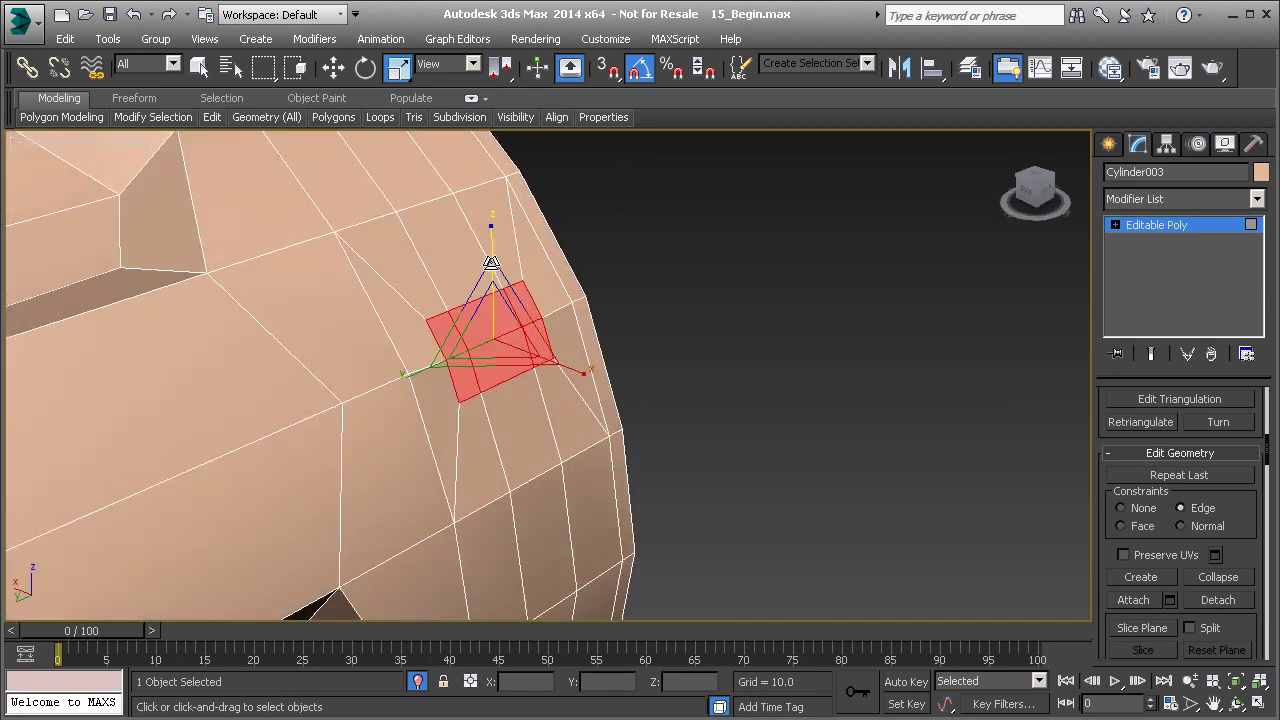
{"action": "left_click_drag", "start_coordinate": [495, 233], "coordinate": [493, 237]}
{"action": "middle_click_drag", "start_coordinate": [498, 258], "coordinate": [411, 329], "text": "alt"}
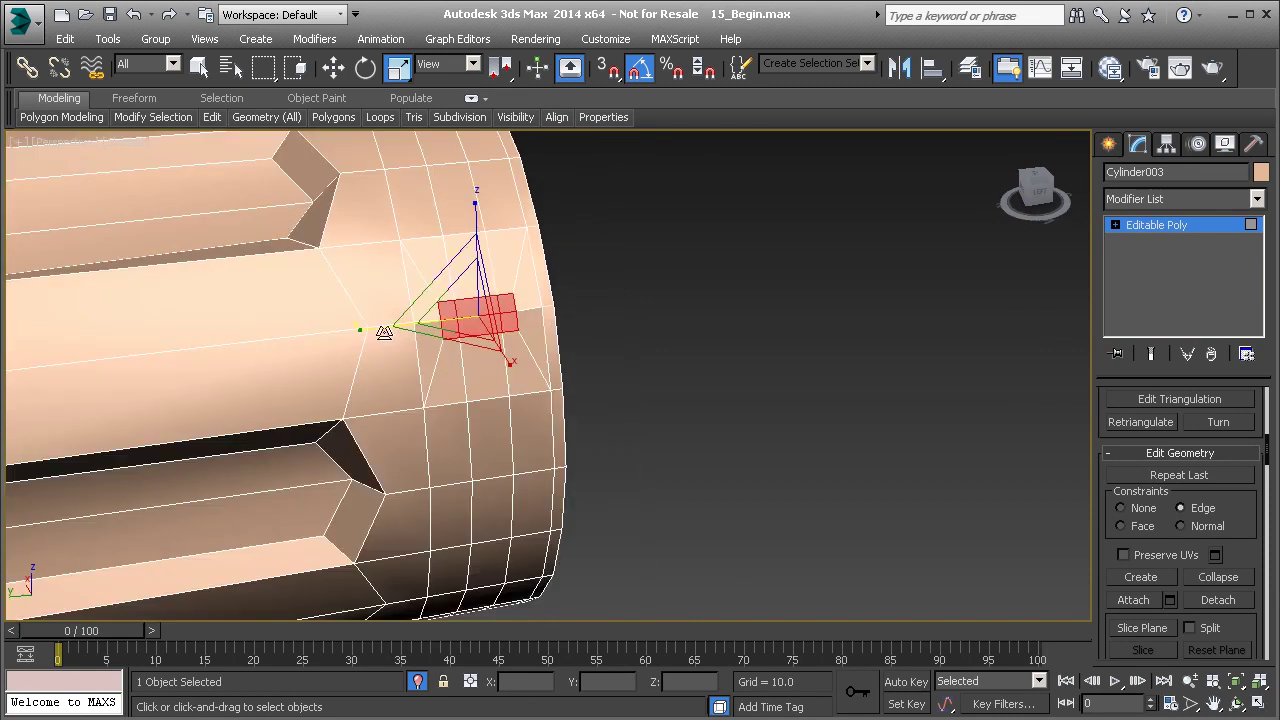
Step: Select the two edge loops crossing the inset patch and scale them to about 79% along Y around the selection centre
{"action": "scroll", "coordinate": [411, 329], "scroll_direction": "down", "scroll_amount": 5}
{"action": "middle_click_drag", "start_coordinate": [551, 314], "coordinate": [663, 286], "text": "alt"}
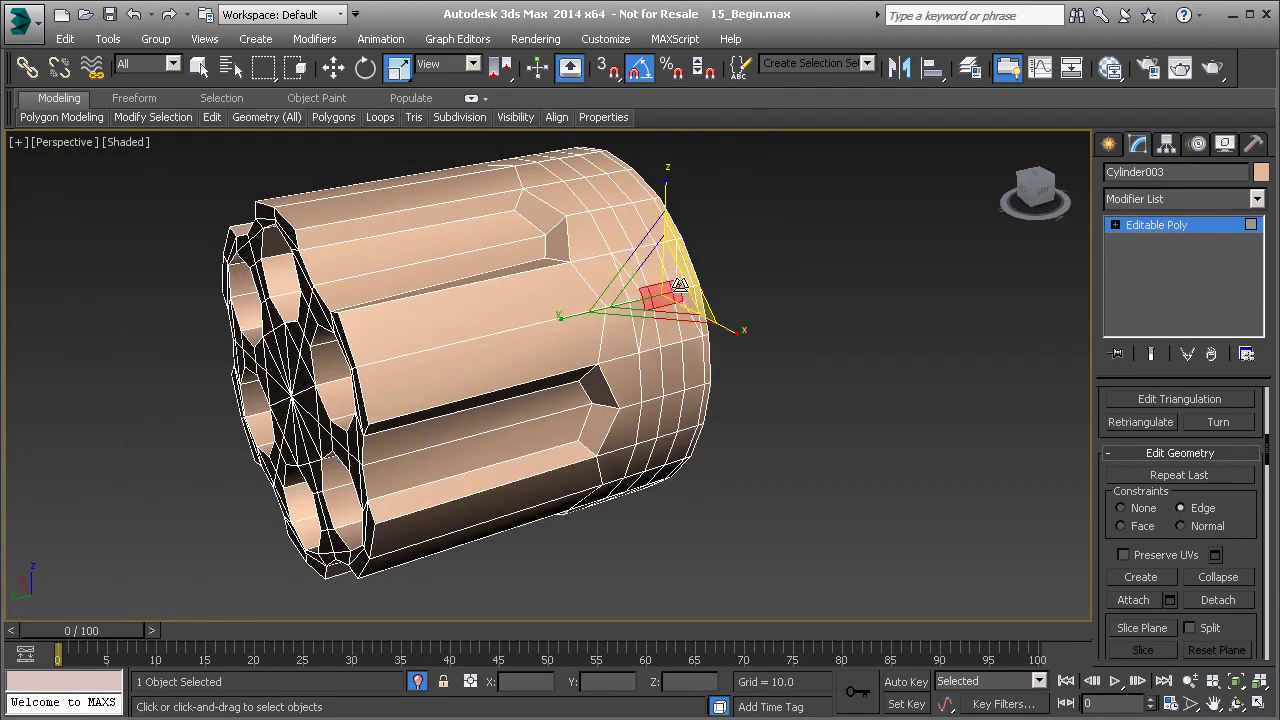
{"action": "middle_click_drag", "start_coordinate": [383, 357], "coordinate": [538, 288], "text": "alt"}
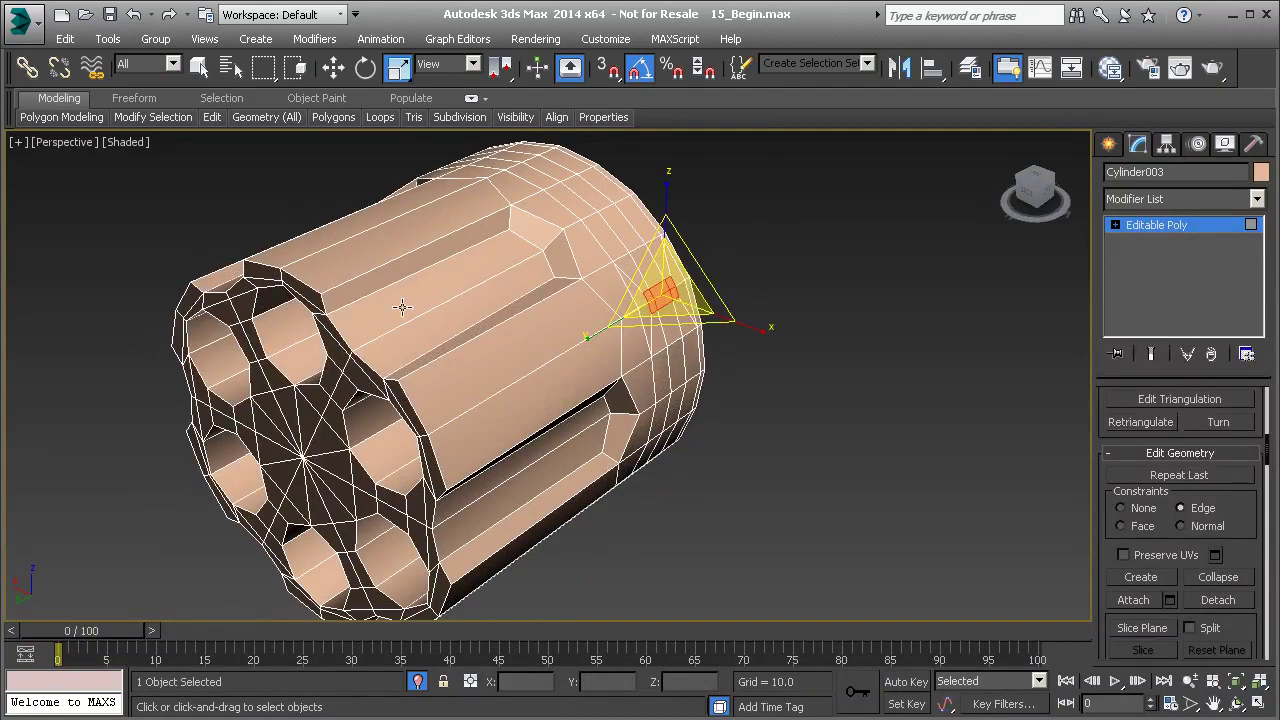
{"action": "middle_click_drag", "start_coordinate": [446, 353], "coordinate": [451, 325], "text": "alt"}
{"action": "middle_click_drag", "start_coordinate": [589, 301], "coordinate": [532, 326]}
{"action": "scroll", "coordinate": [561, 301], "scroll_direction": "up", "scroll_amount": 6}
{"action": "double_click", "coordinate": [512, 325]}
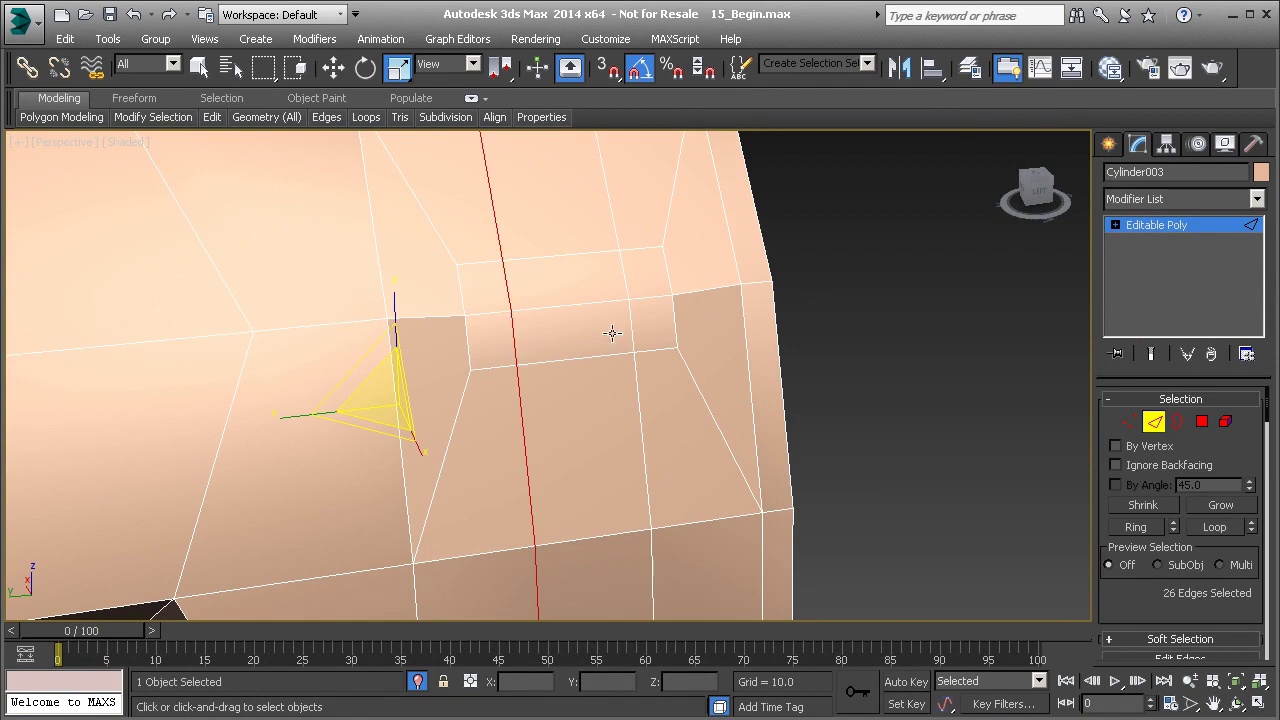
{"action": "double_click", "coordinate": [628, 321], "text": "ctrl"}
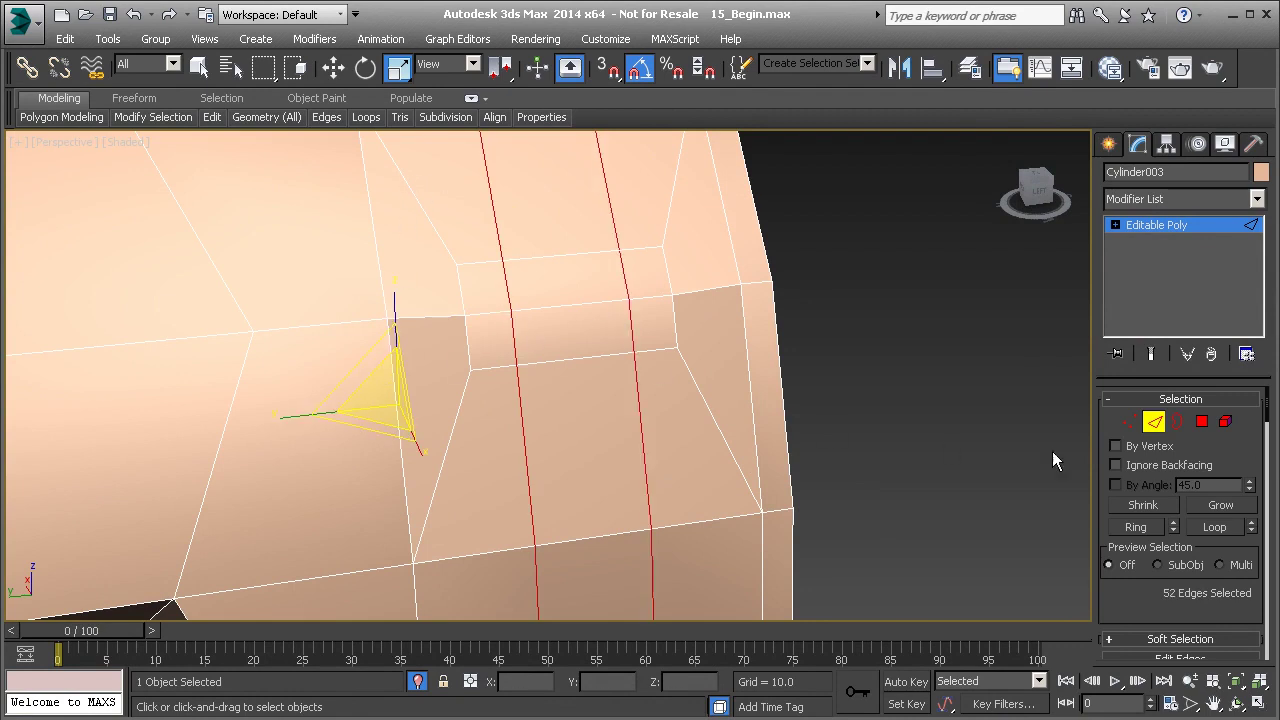
{"action": "scroll", "coordinate": [491, 374], "scroll_direction": "down", "scroll_amount": 10}
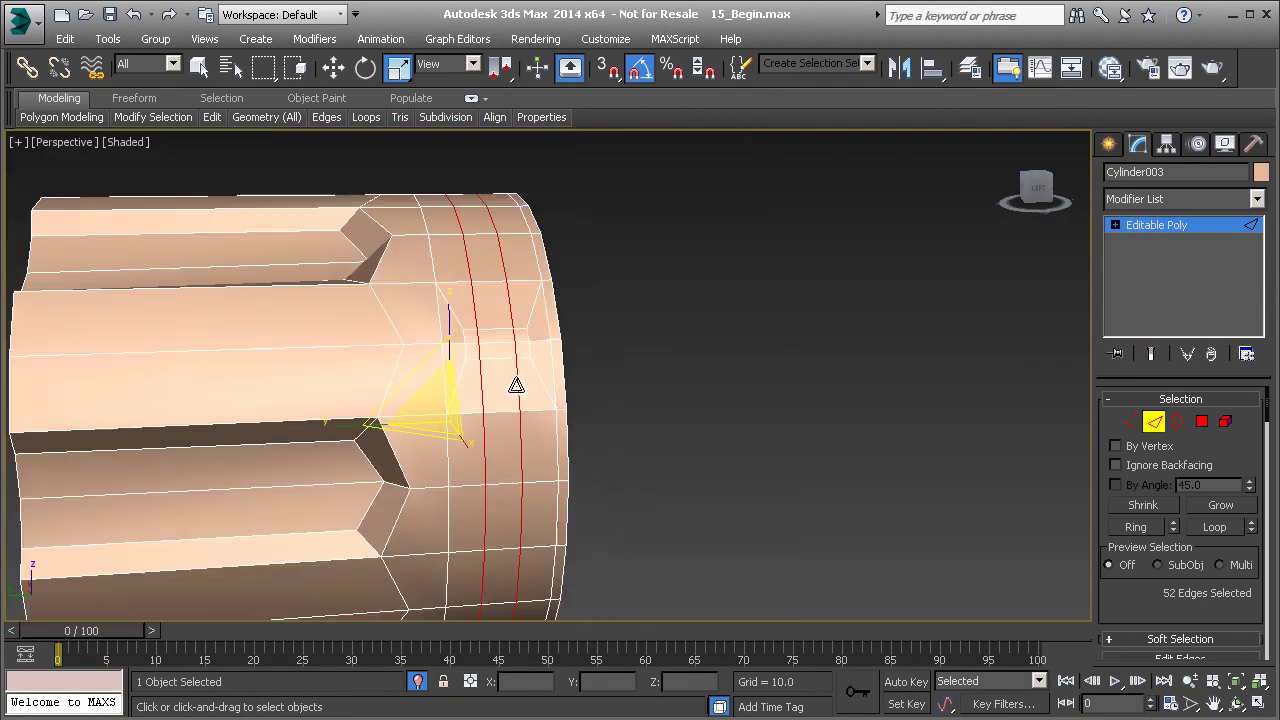
{"action": "left_click_drag", "start_coordinate": [500, 67], "coordinate": [501, 130]}
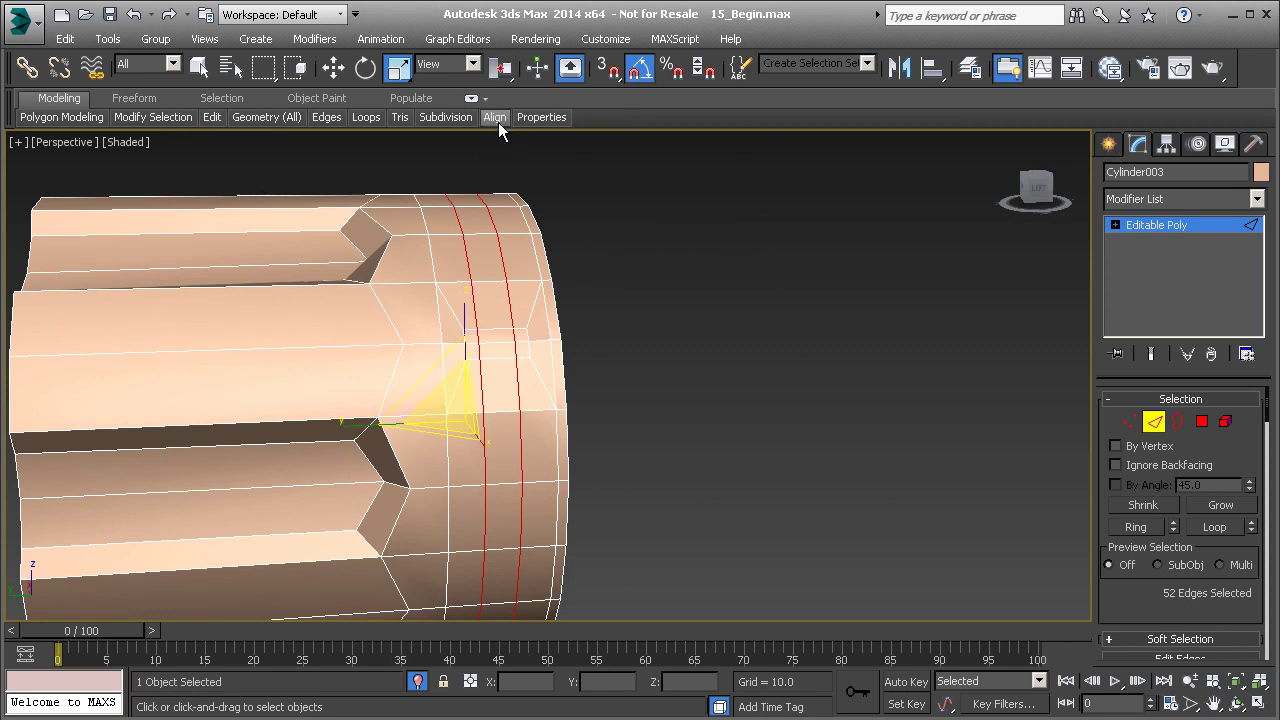
{"action": "mouse_move", "coordinate": [494, 117]}
{"action": "left_click", "coordinate": [501, 160]}
{"action": "middle_click_drag", "start_coordinate": [477, 333], "coordinate": [515, 363], "text": "alt"}
{"action": "left_click_drag", "start_coordinate": [348, 426], "coordinate": [367, 425]}
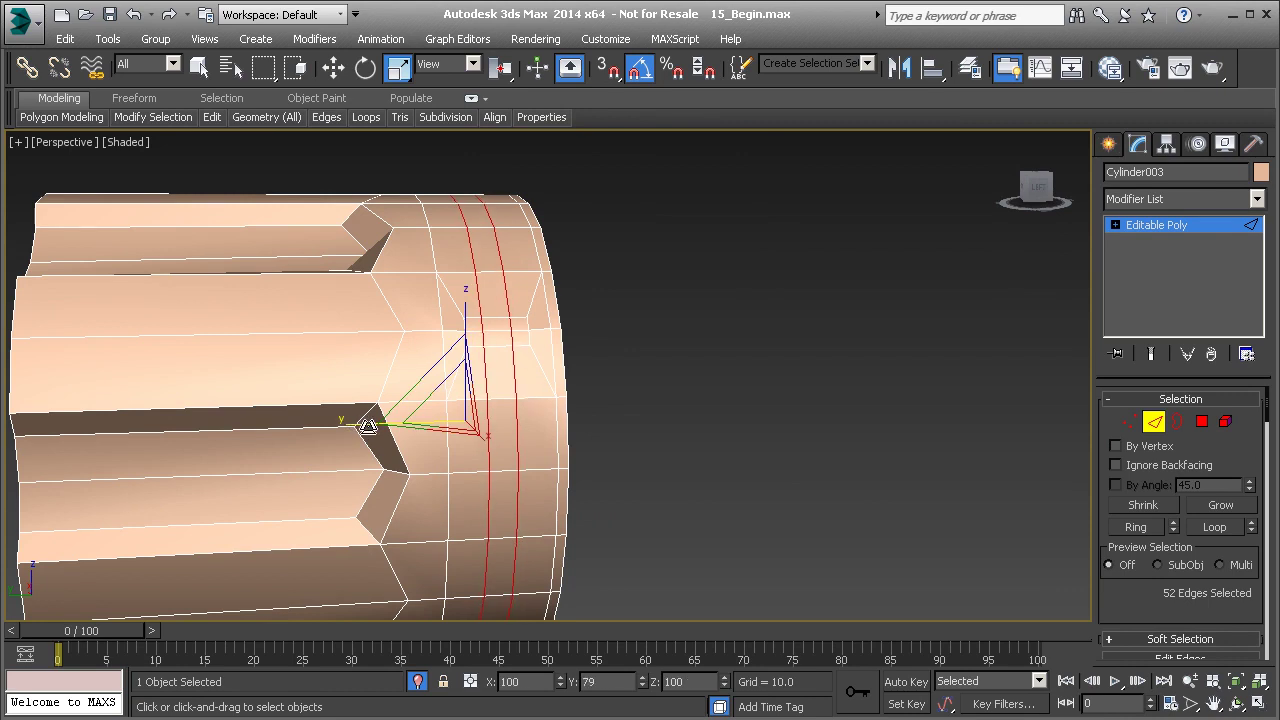
{"action": "middle_click_drag", "start_coordinate": [526, 337], "coordinate": [514, 386], "text": "alt"}
{"action": "scroll", "coordinate": [522, 361], "scroll_direction": "up", "scroll_amount": 3}
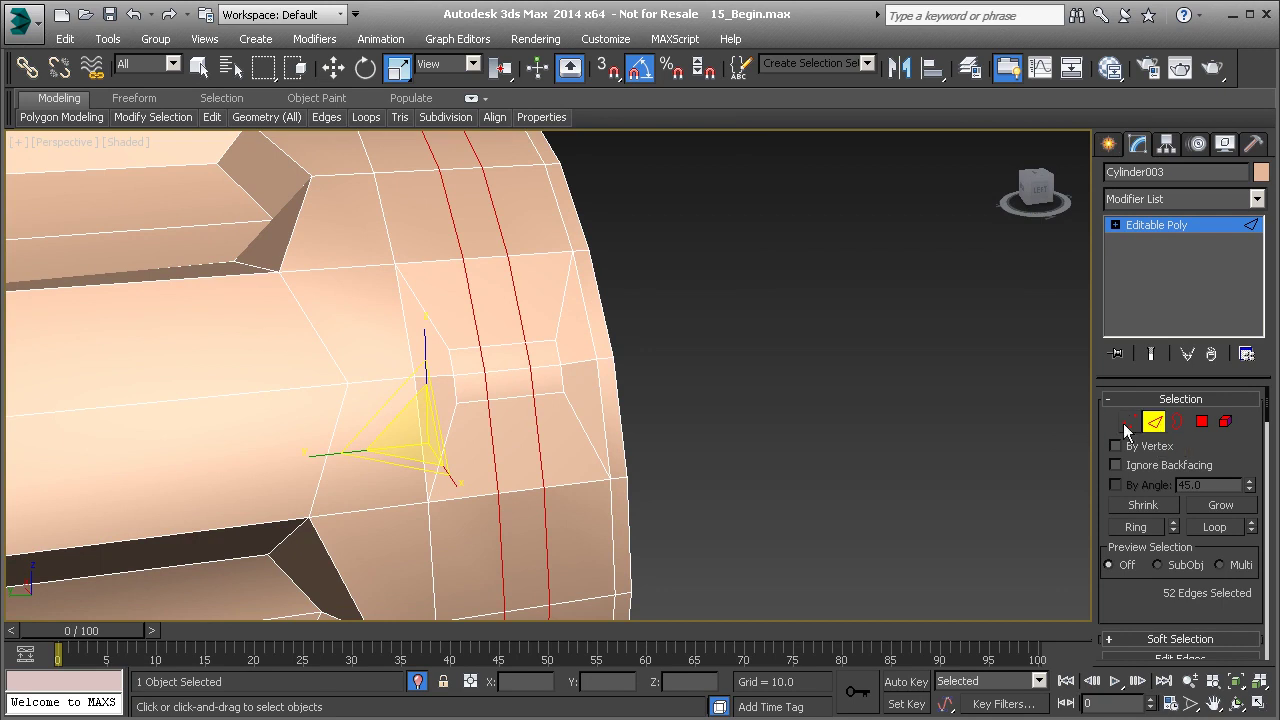
Step: Connect the two vertical edges just below the inset patch with 1 segment
{"action": "middle_click_drag", "start_coordinate": [530, 421], "coordinate": [535, 385], "text": "alt"}
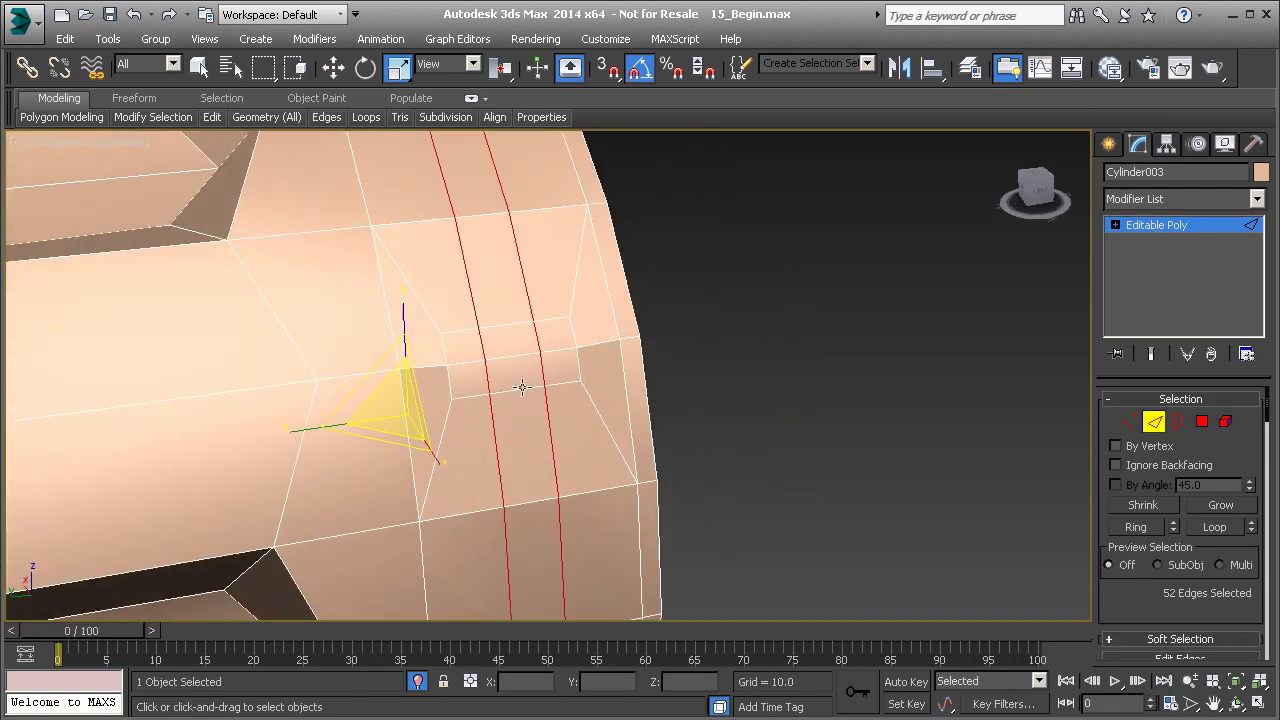
{"action": "left_click", "coordinate": [494, 432]}
{"action": "left_click", "coordinate": [549, 432], "text": "ctrl"}
{"action": "scroll", "coordinate": [1136, 565], "scroll_direction": "down", "scroll_amount": 1}
{"action": "scroll", "coordinate": [1150, 560], "scroll_direction": "down", "scroll_amount": 5}
{"action": "left_click", "coordinate": [1228, 585]}
{"action": "key", "text": "ctrl+z"}
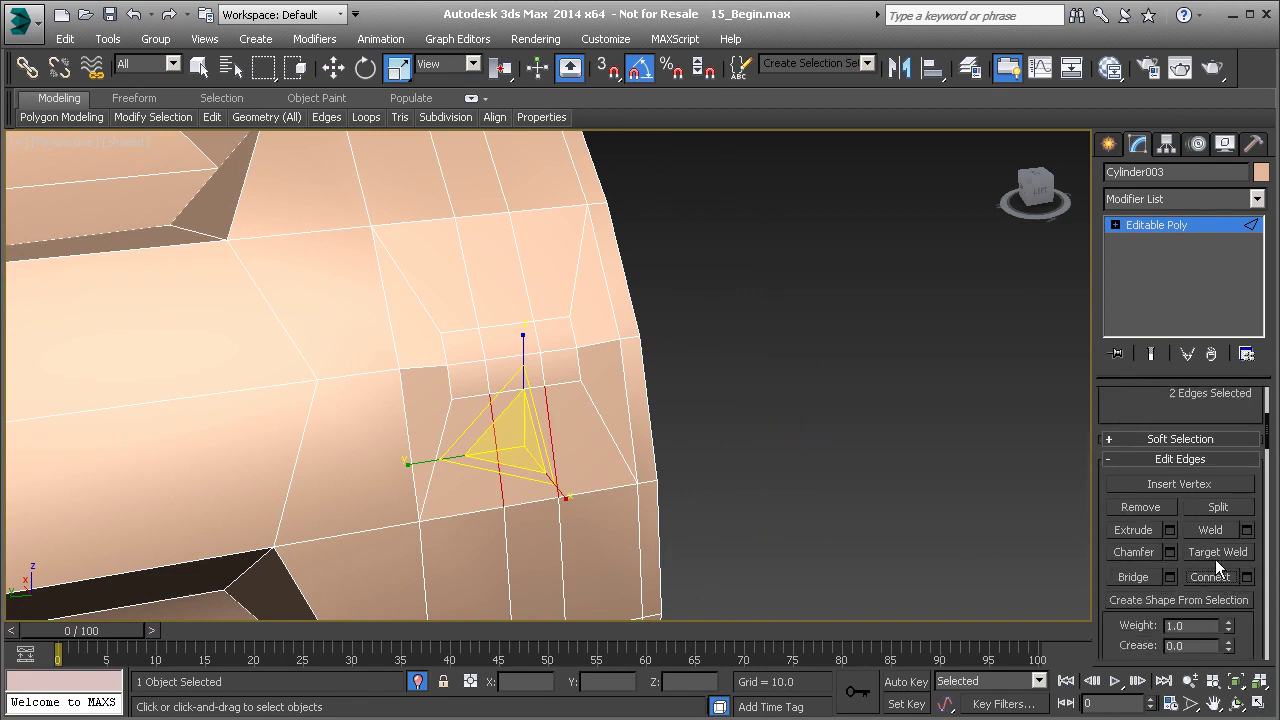
{"action": "left_click", "coordinate": [1247, 577]}
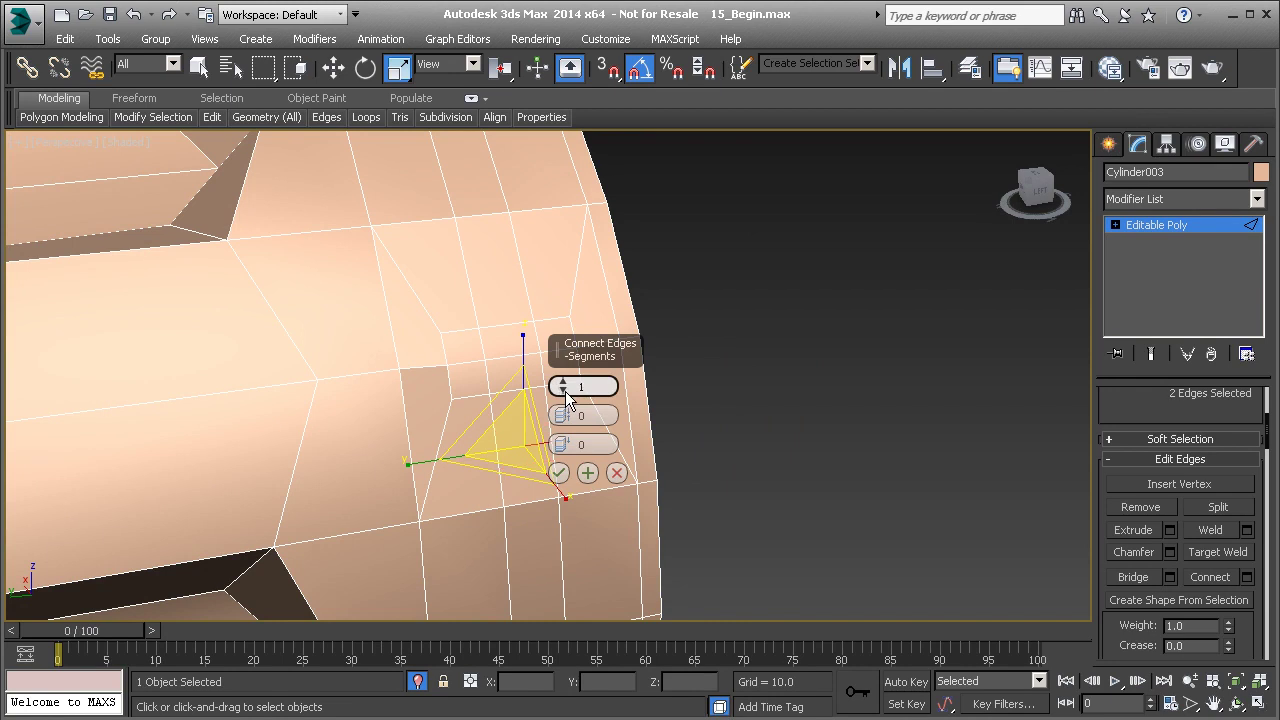
{"action": "left_click", "coordinate": [560, 473]}
Step: Add the new middle polygon below the patch to the six selected polygons, forming a T shape
{"action": "mouse_move", "coordinate": [514, 443]}
{"action": "middle_mouse_down", "text": "alt"}
{"action": "mouse_move", "coordinate": [566, 414]}
{"action": "mouse_move", "coordinate": [518, 418]}
{"action": "middle_mouse_up", "text": "alt"}
{"action": "key", "text": "4"}
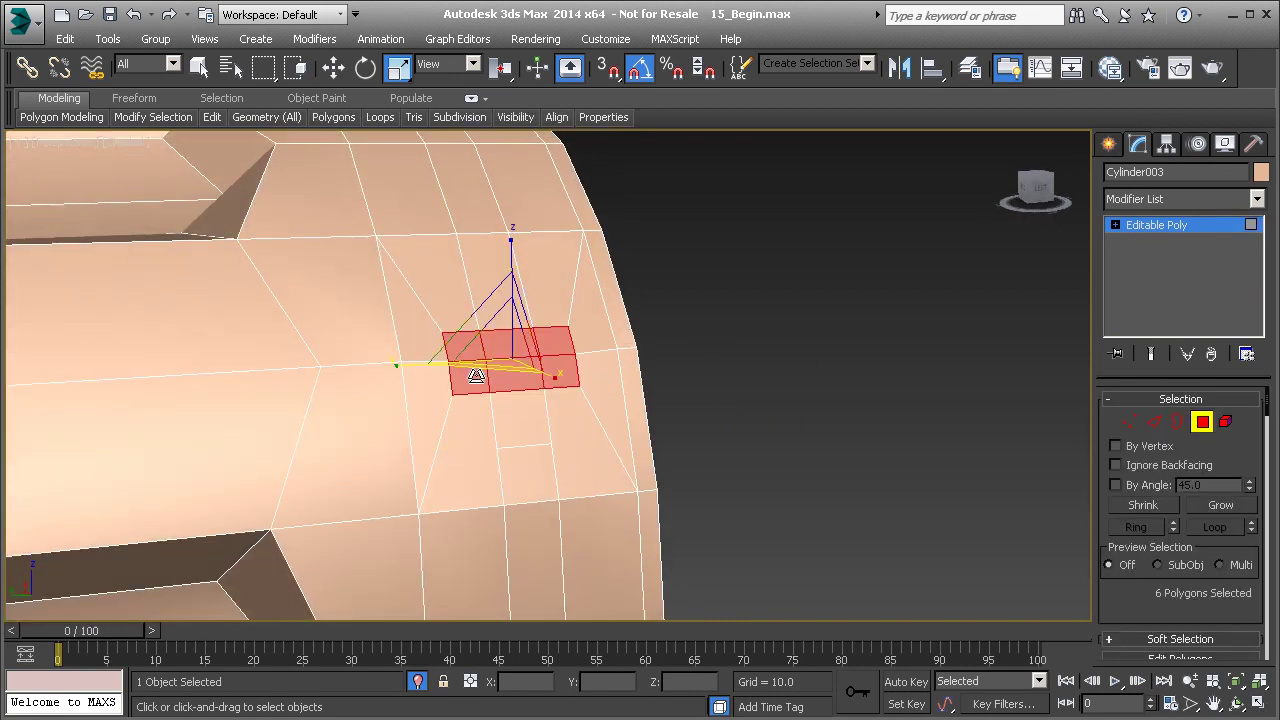
{"action": "left_click", "coordinate": [514, 402], "text": "ctrl"}
{"action": "mouse_move", "coordinate": [541, 392]}
{"action": "middle_mouse_down", "text": "alt"}
{"action": "mouse_move", "coordinate": [480, 402]}
{"action": "mouse_move", "coordinate": [488, 372]}
{"action": "middle_mouse_up", "text": "alt"}
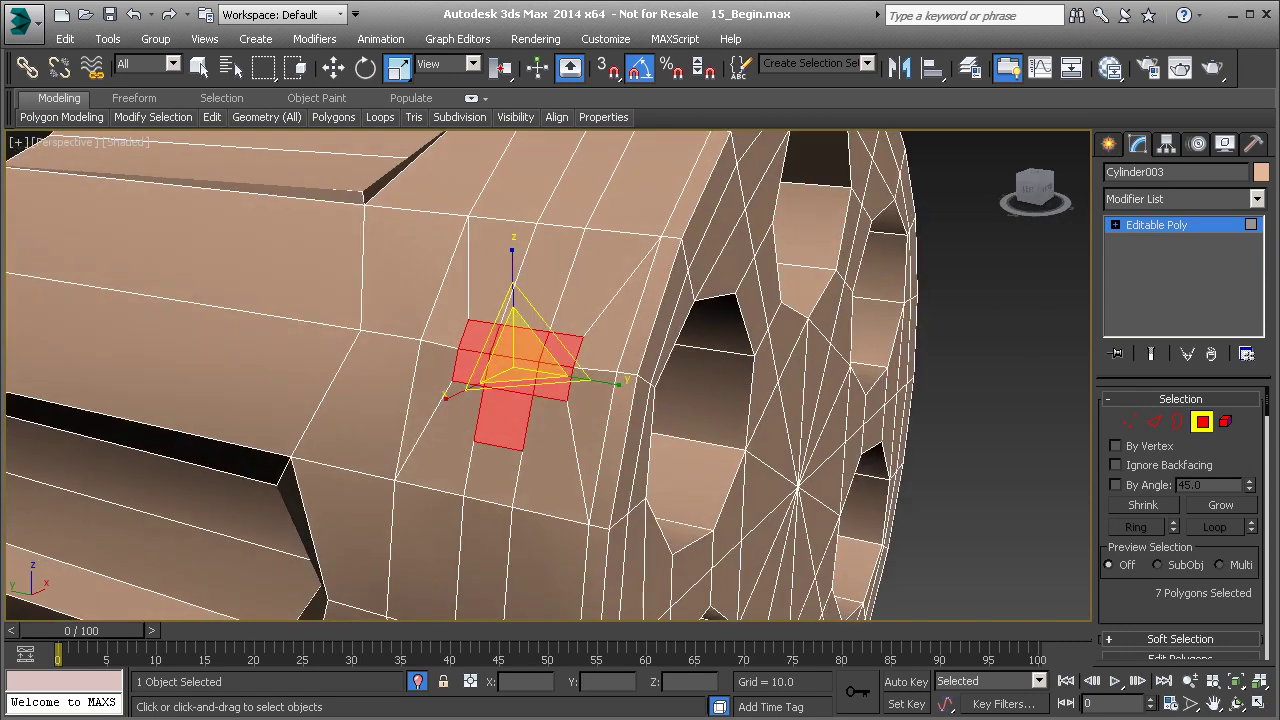
Step: Exit isolation to show the other revolver parts and compare the T-shaped selection with the reference image's notches
{"action": "left_click", "coordinate": [414, 680]}
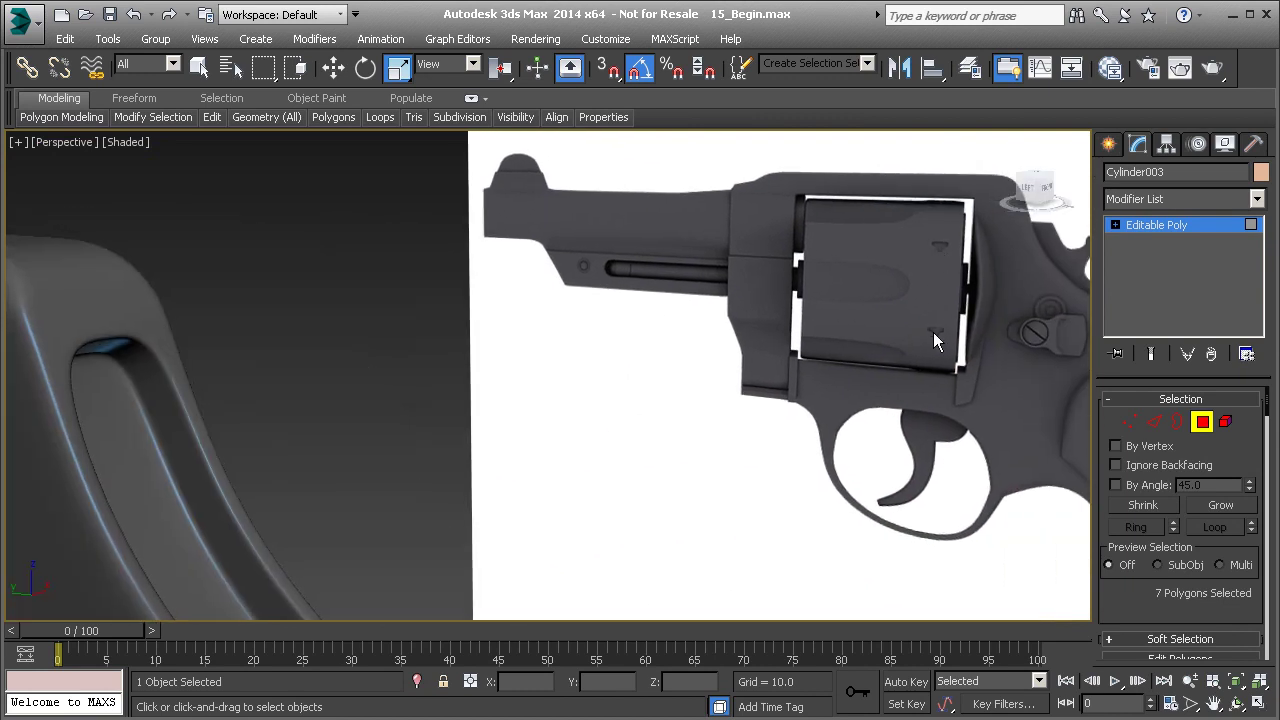
{"action": "middle_click_drag", "start_coordinate": [534, 380], "coordinate": [660, 390]}
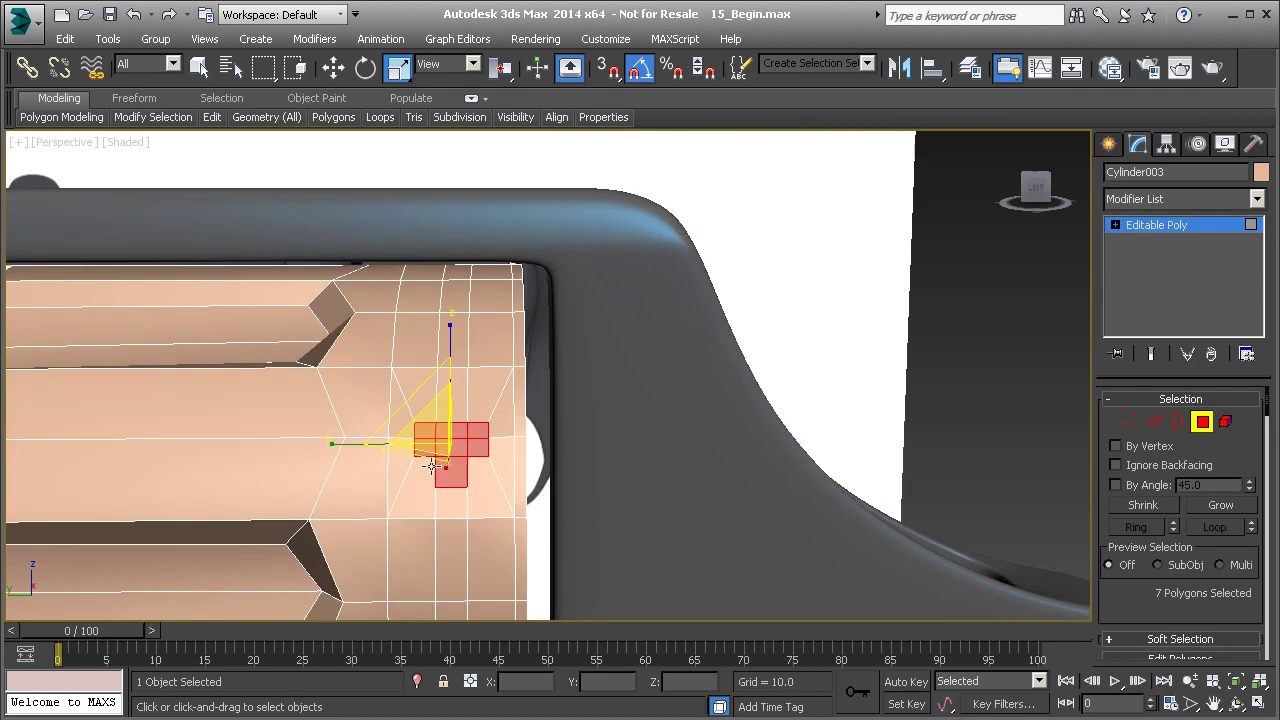
{"action": "middle_click_drag", "start_coordinate": [466, 400], "coordinate": [455, 461], "text": "alt"}
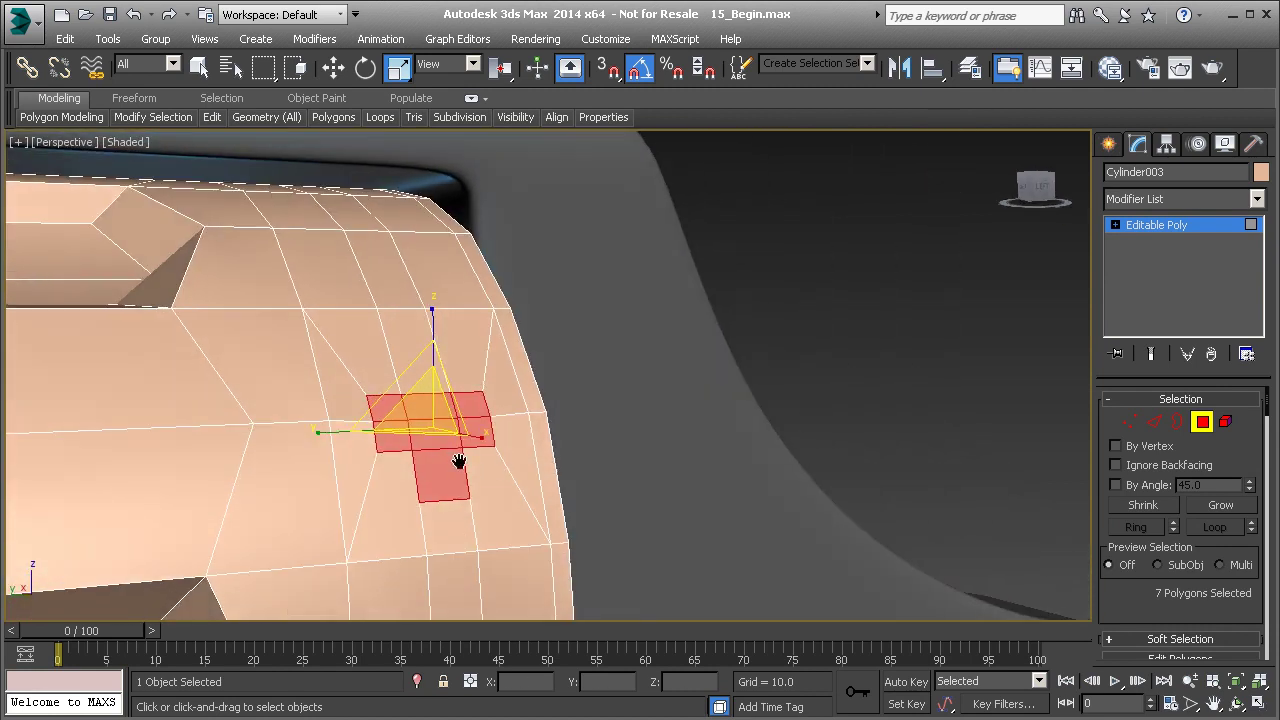
{"action": "scroll", "coordinate": [455, 461], "scroll_direction": "up", "scroll_amount": 3}
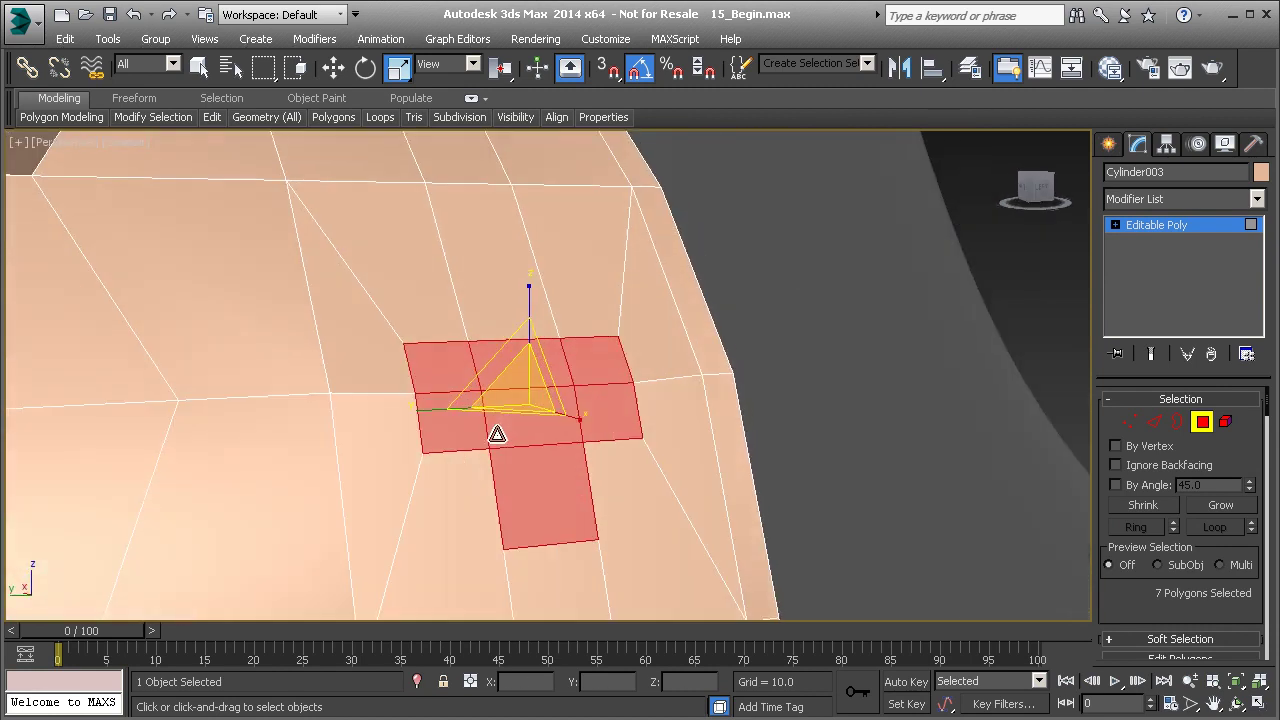
Step: Inset the seven T-shaped polygons as a group by 0.03
{"action": "scroll", "coordinate": [1192, 551], "scroll_direction": "down", "scroll_amount": 5}
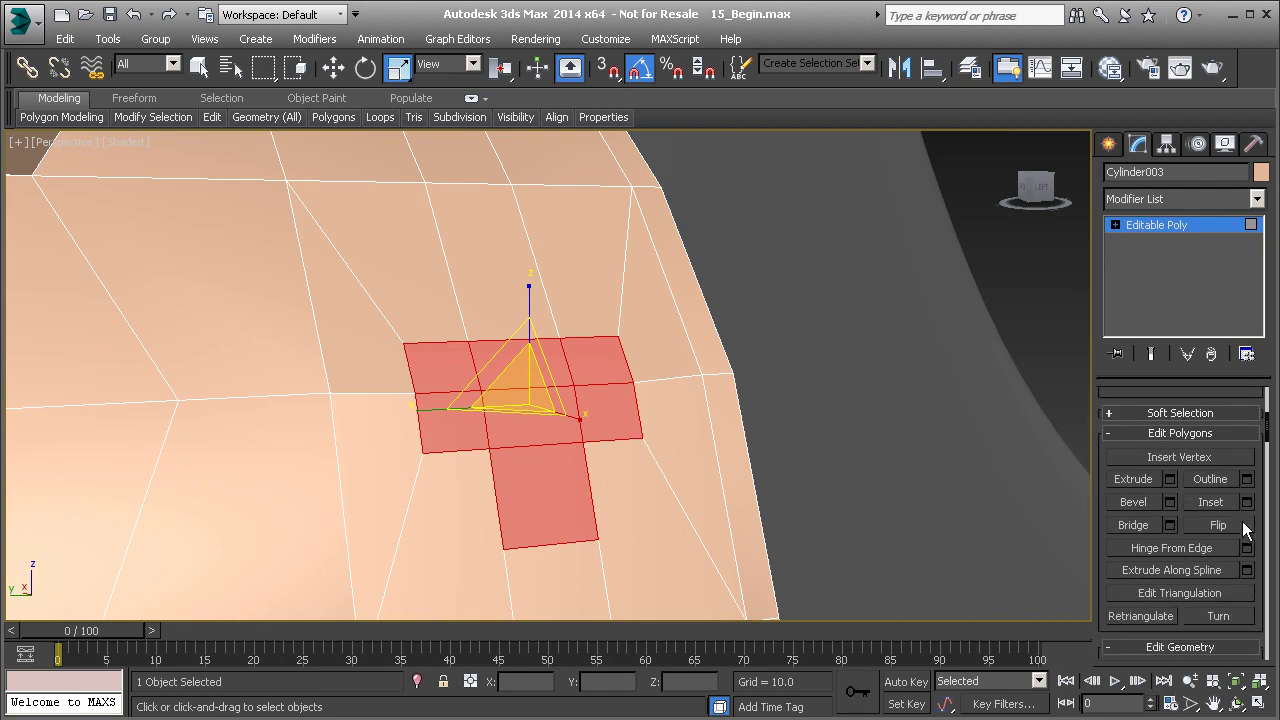
{"action": "left_click", "coordinate": [1247, 503]}
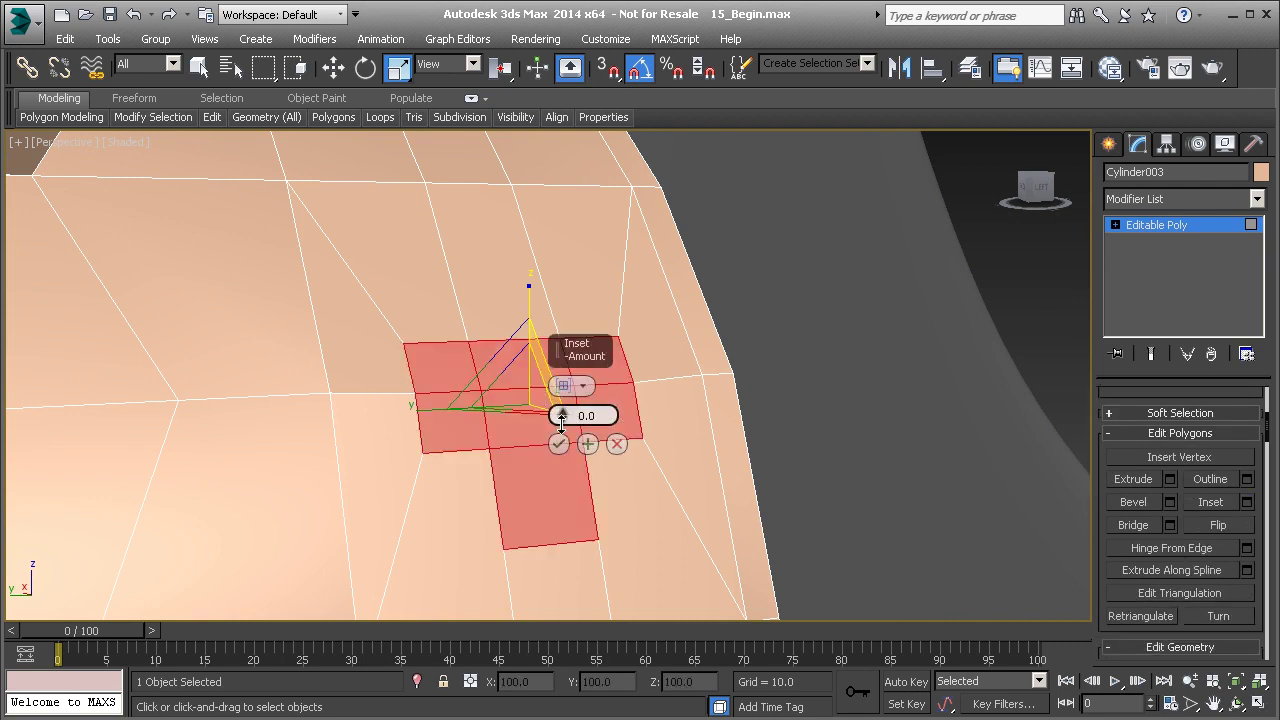
{"action": "left_click_drag", "start_coordinate": [567, 413], "coordinate": [570, 408]}
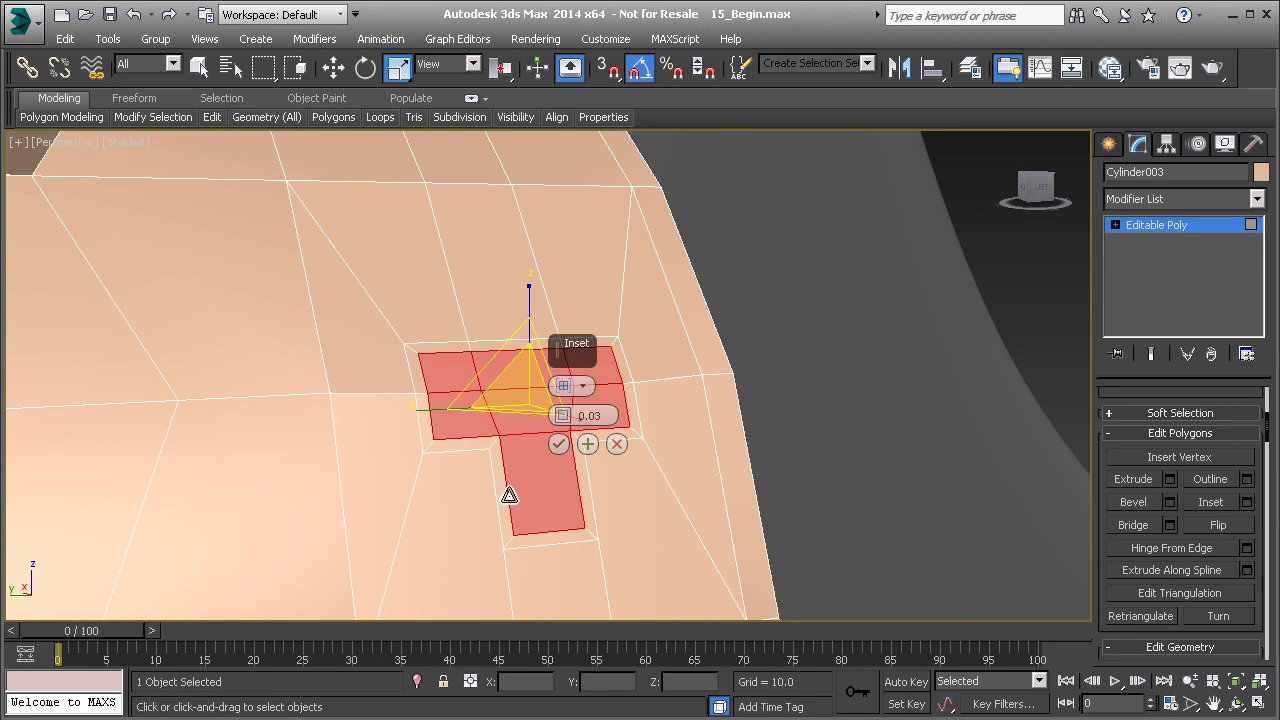
{"action": "left_click", "coordinate": [559, 443]}
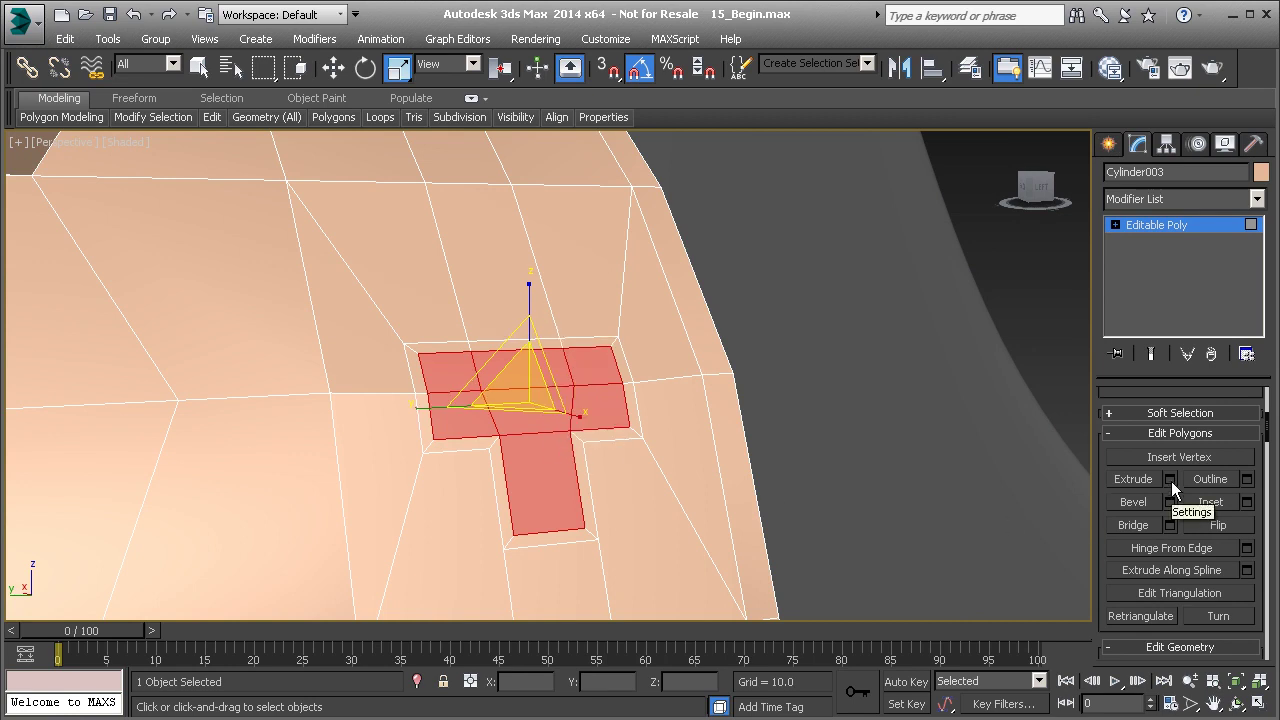
Step: Extrude the T-shaped polygons inward with a height of -0.05
{"action": "left_click", "coordinate": [1170, 479]}
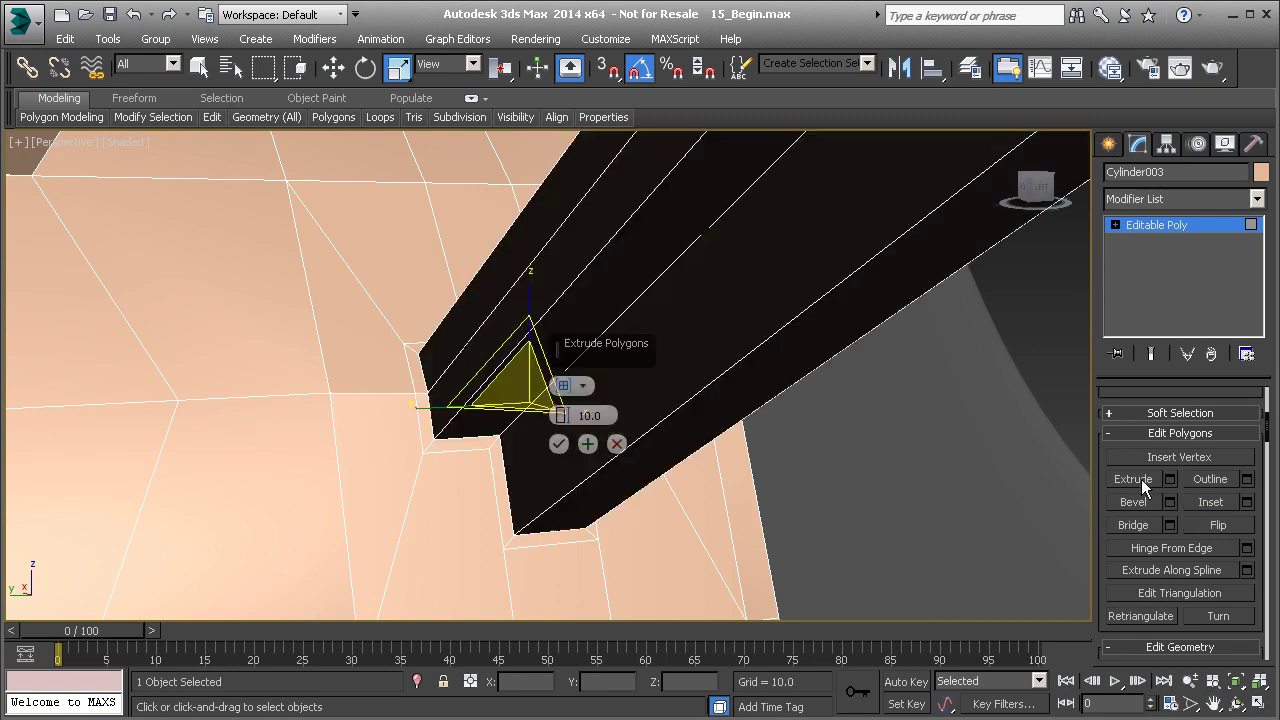
{"action": "left_click", "coordinate": [555, 418]}
{"action": "type", "text": "-0.05"}
{"action": "middle_click_drag", "start_coordinate": [466, 388], "coordinate": [481, 417], "text": "alt"}
{"action": "scroll", "coordinate": [526, 408], "scroll_direction": "up", "scroll_amount": 3}
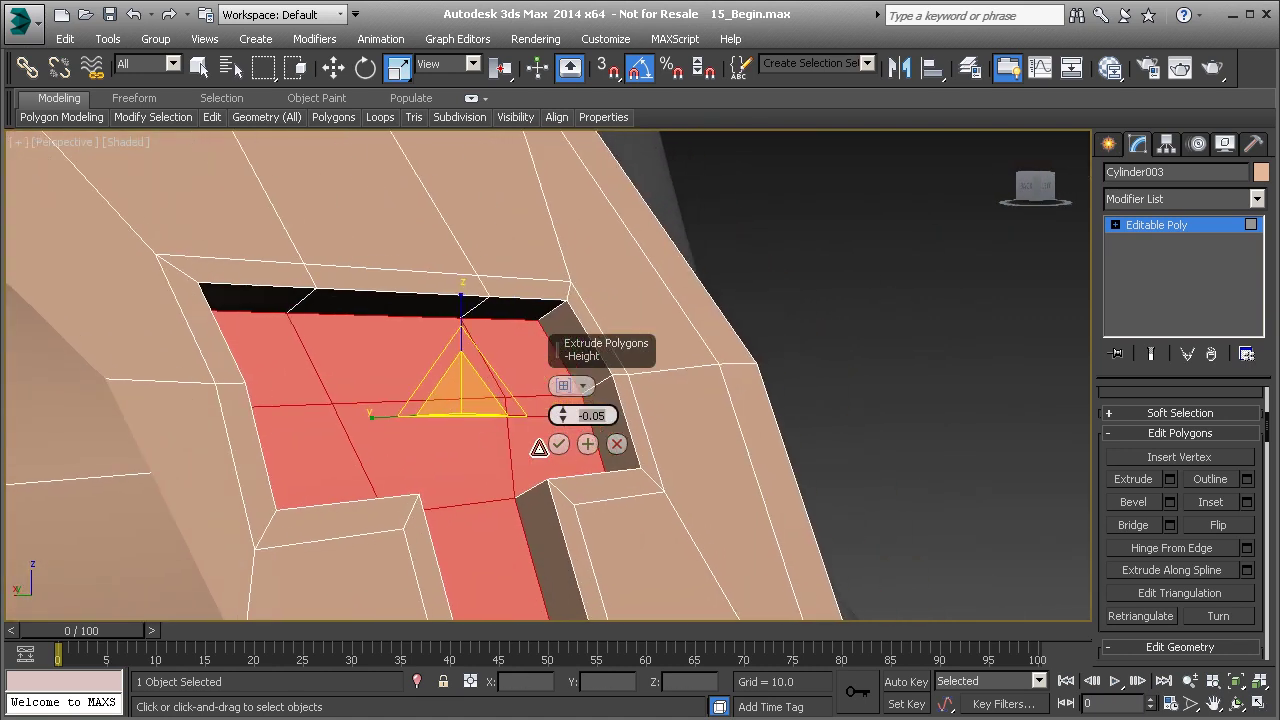
{"action": "middle_click_drag", "start_coordinate": [457, 449], "coordinate": [374, 457], "text": "alt"}
{"action": "middle_click_drag", "start_coordinate": [511, 444], "coordinate": [480, 455], "text": "alt"}
{"action": "left_click", "coordinate": [558, 443]}
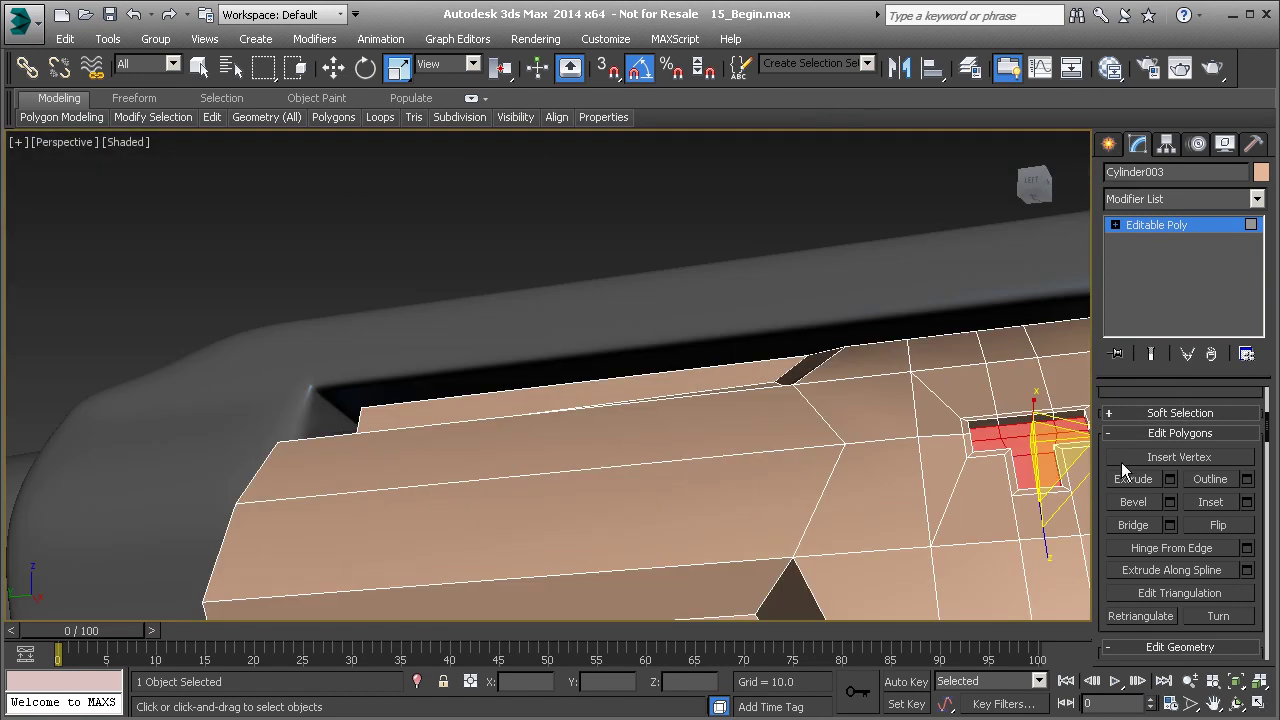
Step: Flatten the floor polygons of the T-shaped notch with Make Planar
{"action": "scroll", "coordinate": [1189, 531], "scroll_direction": "down", "scroll_amount": 8}
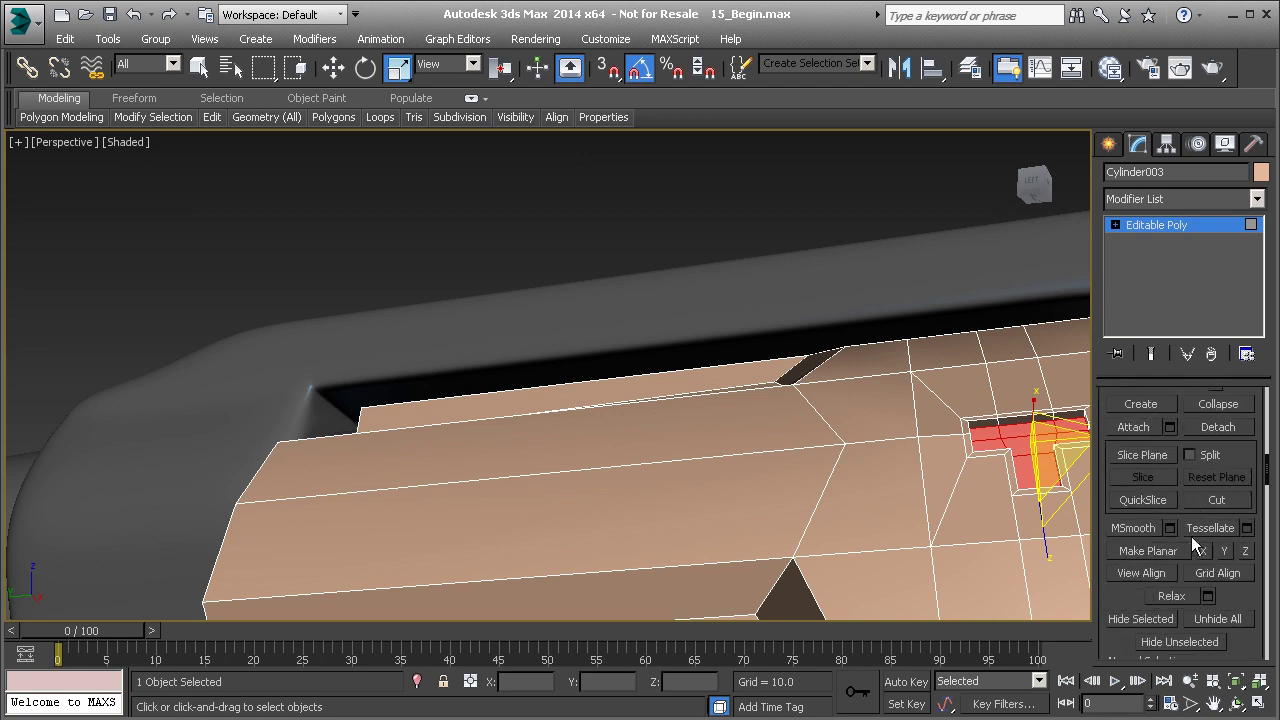
{"action": "left_click", "coordinate": [1172, 552]}
{"action": "middle_click_drag", "start_coordinate": [1070, 450], "coordinate": [909, 516]}
{"action": "scroll", "coordinate": [844, 453], "scroll_direction": "up", "scroll_amount": 5}
{"action": "middle_click_drag", "start_coordinate": [843, 456], "coordinate": [640, 410], "text": "alt"}
Step: Select the three edges across the middle of the notch floor and slide them slightly down along Z with the Edge constraint
{"action": "key", "text": "2"}
{"action": "double_click", "coordinate": [595, 349]}
{"action": "left_click", "coordinate": [602, 349]}
{"action": "left_click", "coordinate": [670, 357], "text": "ctrl"}
{"action": "left_click", "coordinate": [880, 379], "text": "ctrl"}
{"action": "middle_click_drag", "start_coordinate": [880, 380], "coordinate": [663, 337], "text": "alt"}
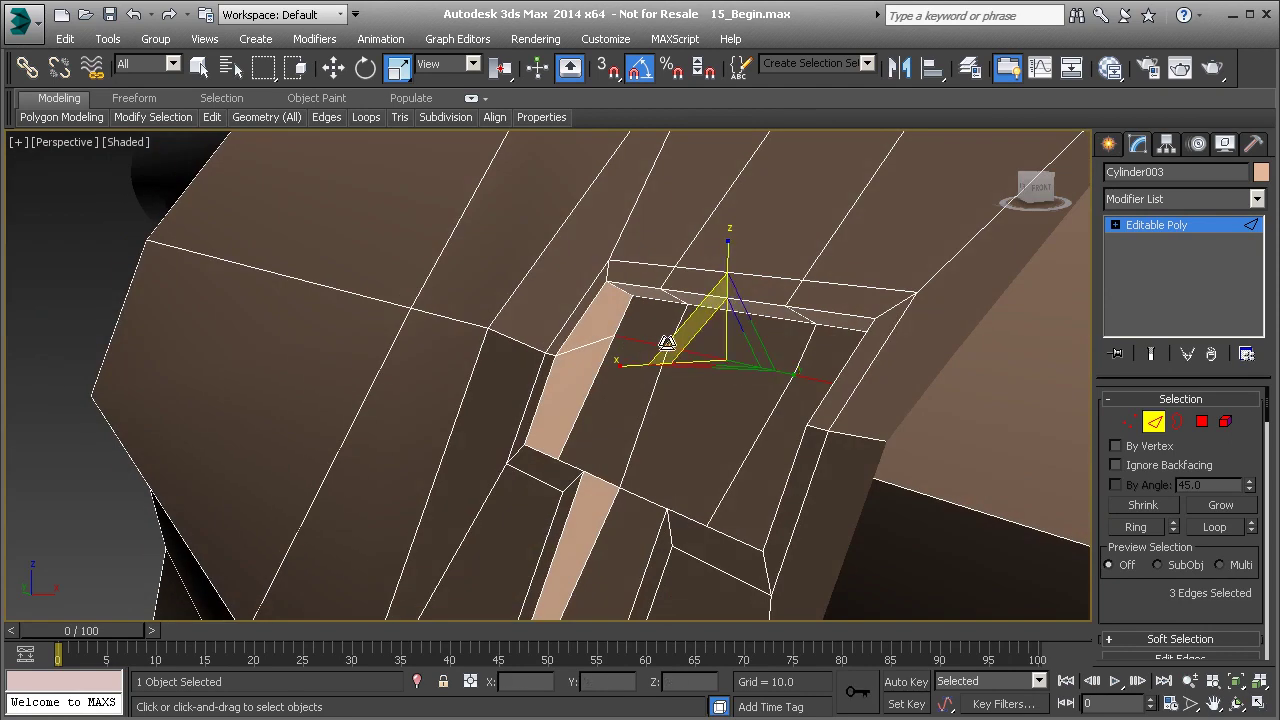
{"action": "left_click", "coordinate": [333, 67]}
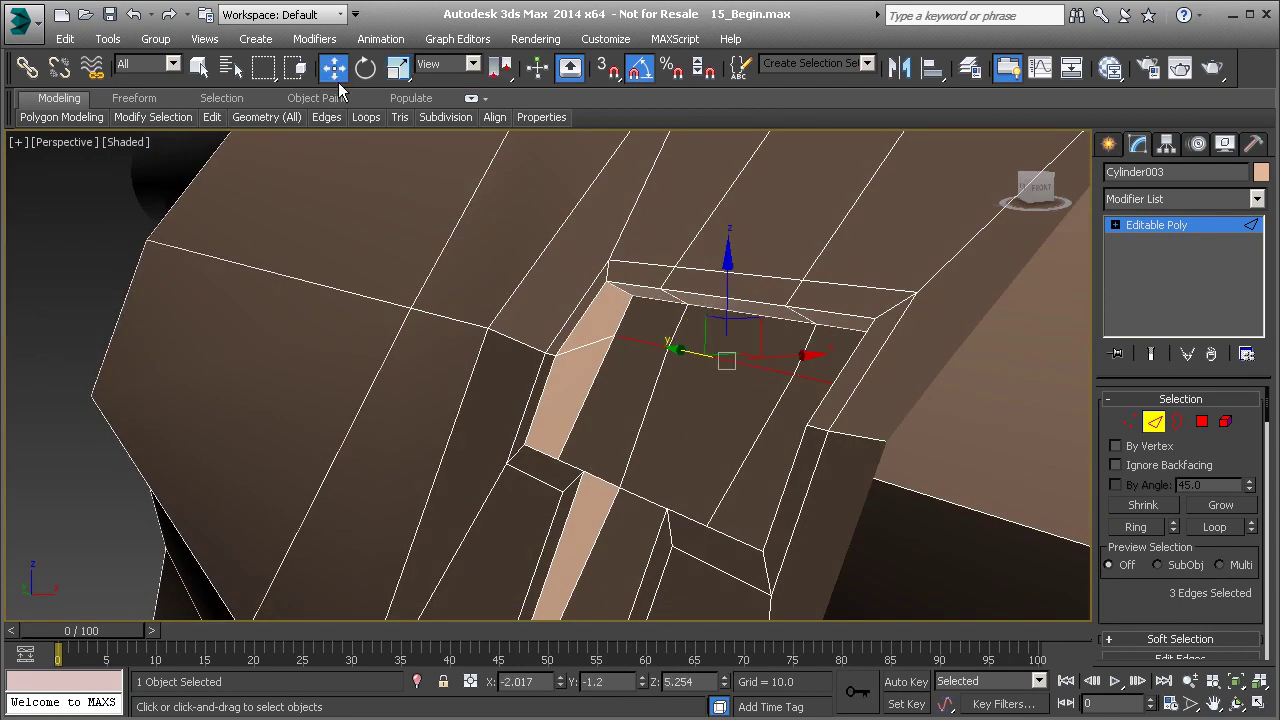
{"action": "scroll", "coordinate": [1176, 493], "scroll_direction": "down", "scroll_amount": 5}
{"action": "scroll", "coordinate": [1198, 616], "scroll_direction": "down", "scroll_amount": 2}
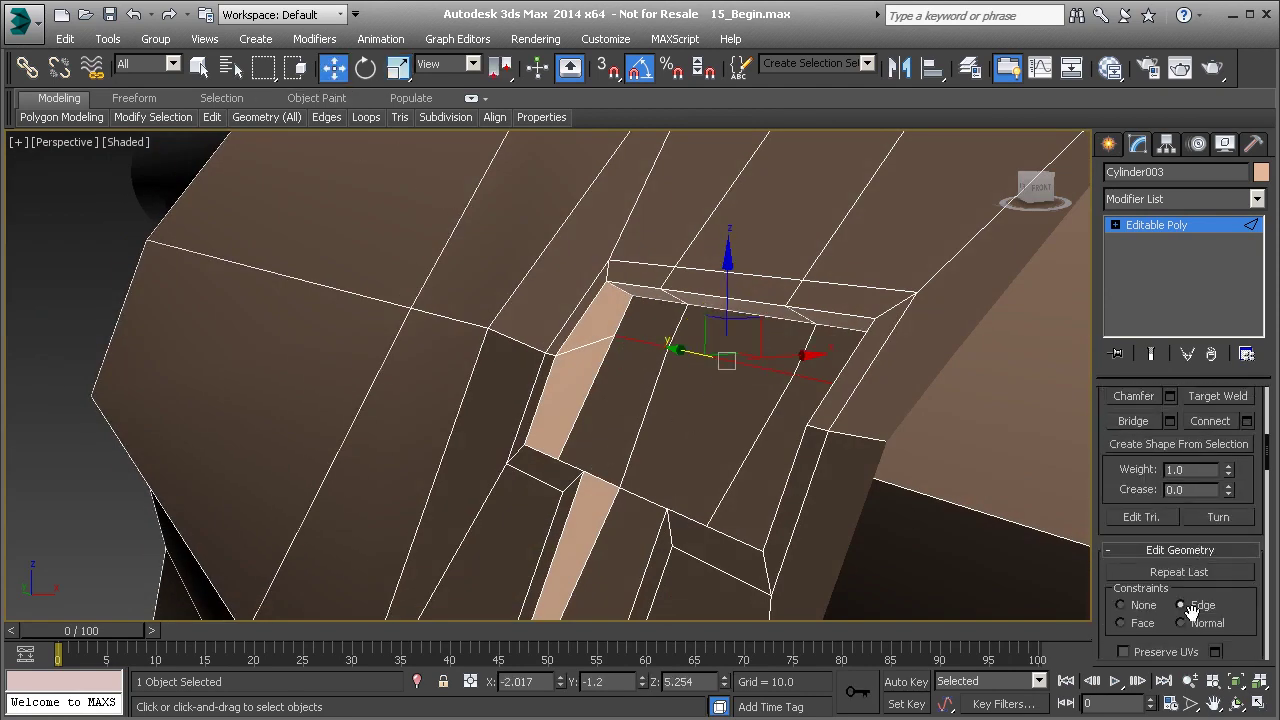
{"action": "left_click_drag", "start_coordinate": [731, 300], "coordinate": [719, 344]}
{"action": "middle_click_drag", "start_coordinate": [717, 344], "coordinate": [818, 368], "text": "alt"}
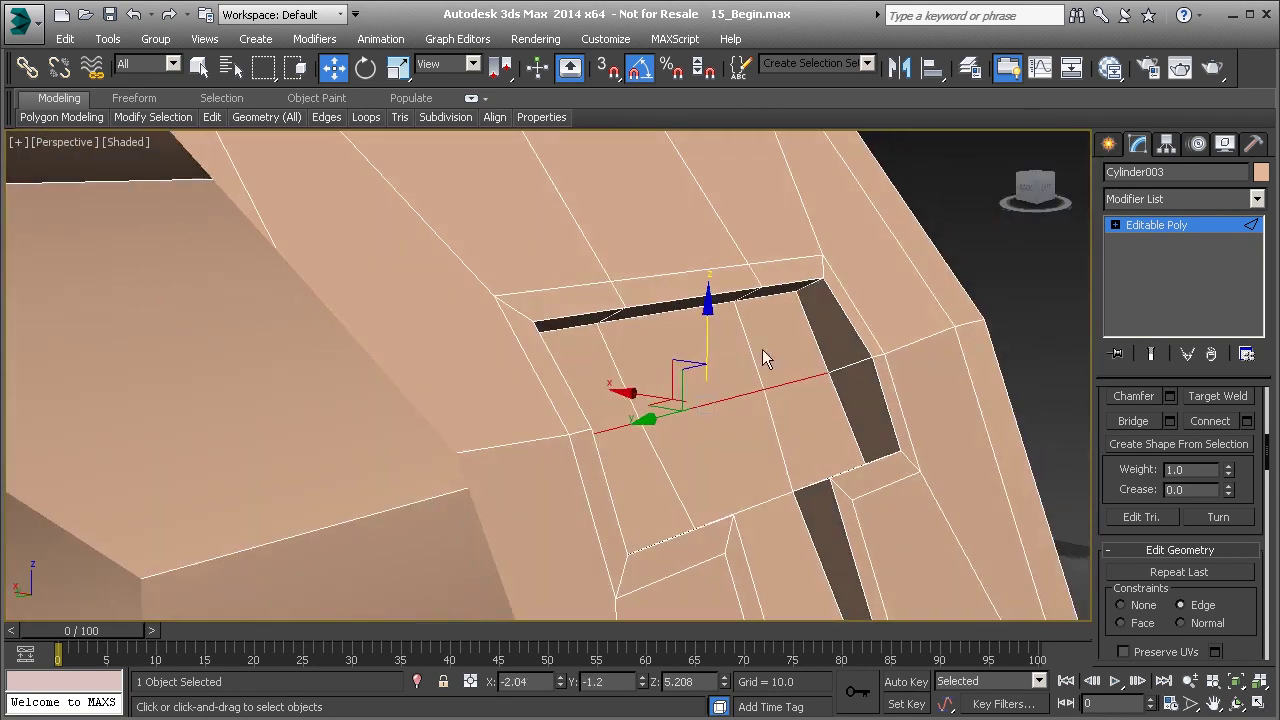
{"action": "left_click_drag", "start_coordinate": [705, 331], "coordinate": [706, 337]}
{"action": "middle_click_drag", "start_coordinate": [706, 337], "coordinate": [680, 346], "text": "alt"}
{"action": "scroll", "coordinate": [631, 368], "scroll_direction": "down", "scroll_amount": 6}
{"action": "scroll", "coordinate": [641, 390], "scroll_direction": "up", "scroll_amount": 6}
{"action": "scroll", "coordinate": [657, 345], "scroll_direction": "up", "scroll_amount": 4}
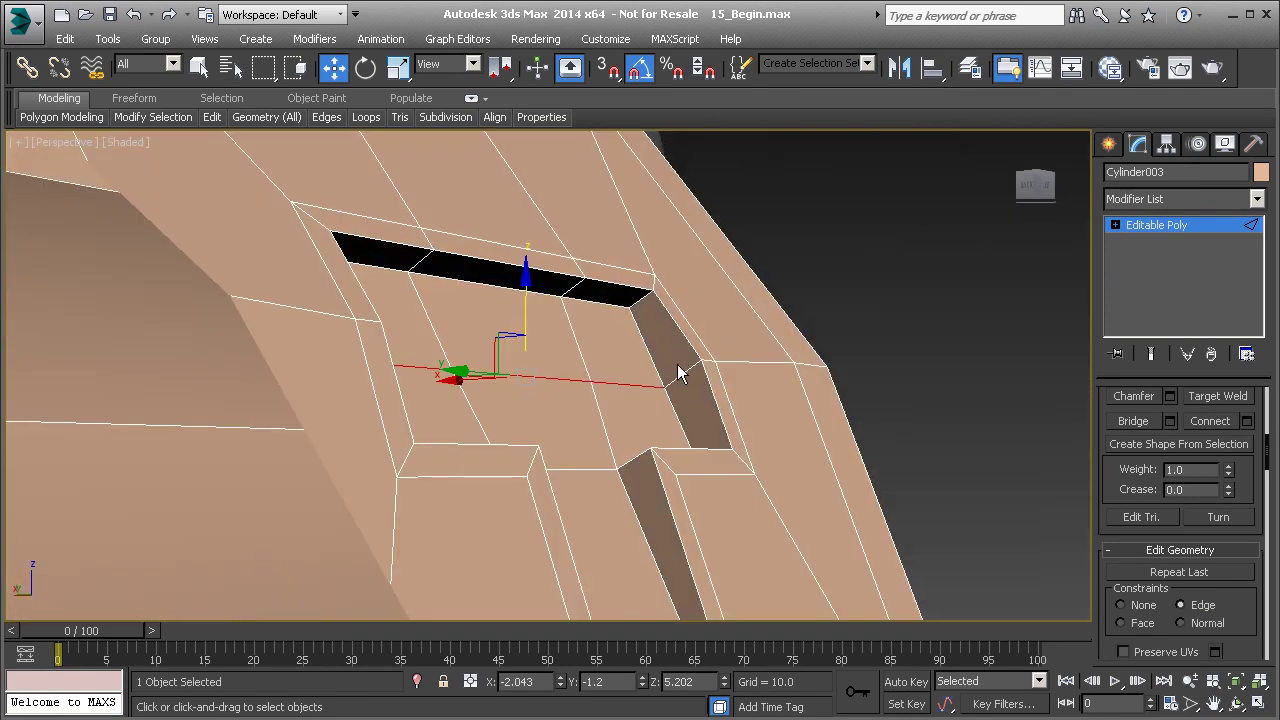
Step: Connect the ring of edges along the notch's side walls with 2 segments, pinch 38 and slide 0
{"action": "left_click", "coordinate": [680, 366]}
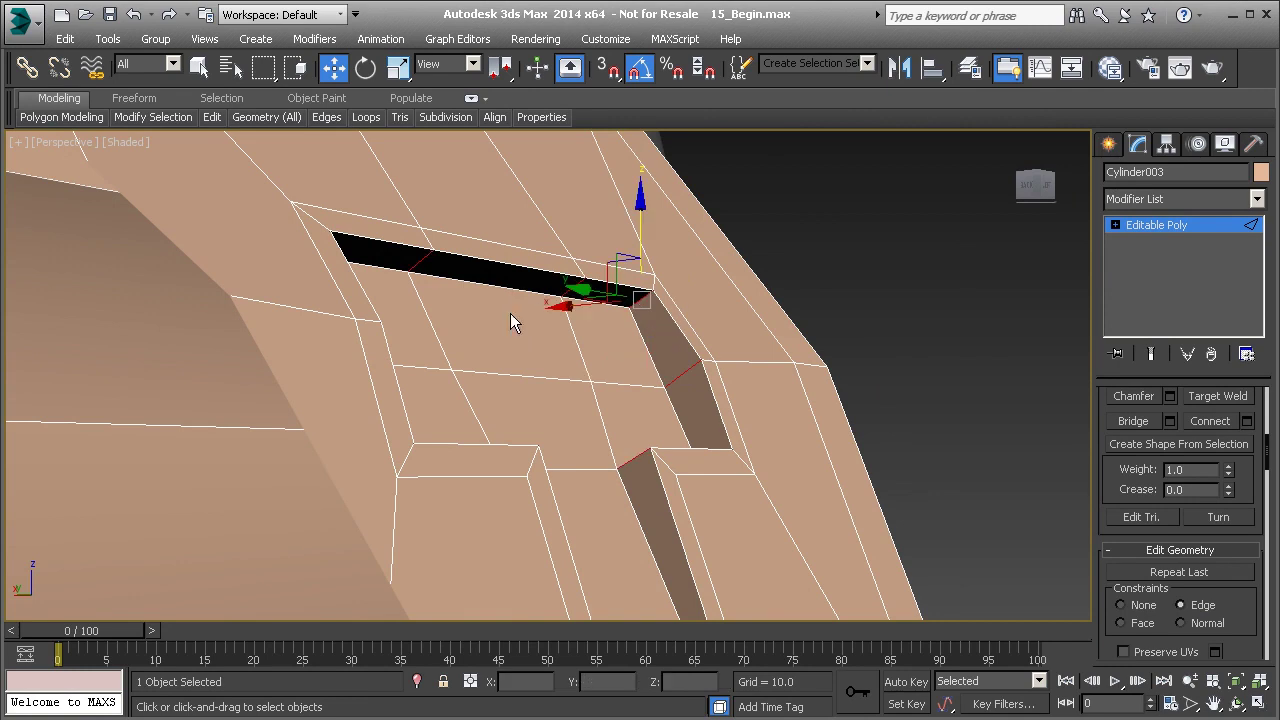
{"action": "left_click_drag", "start_coordinate": [1104, 430], "coordinate": [1186, 548]}
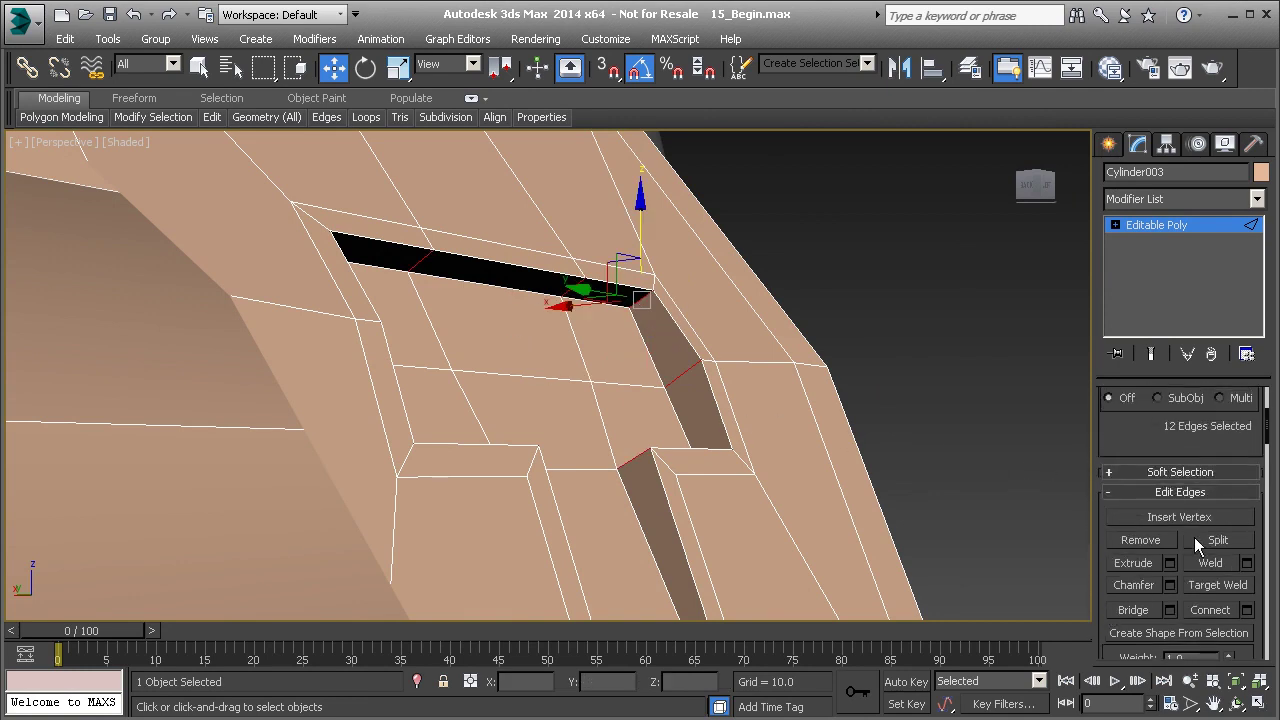
{"action": "left_click", "coordinate": [1247, 609]}
{"action": "left_click", "coordinate": [562, 383]}
{"action": "left_click_drag", "start_coordinate": [563, 434], "coordinate": [579, 261]}
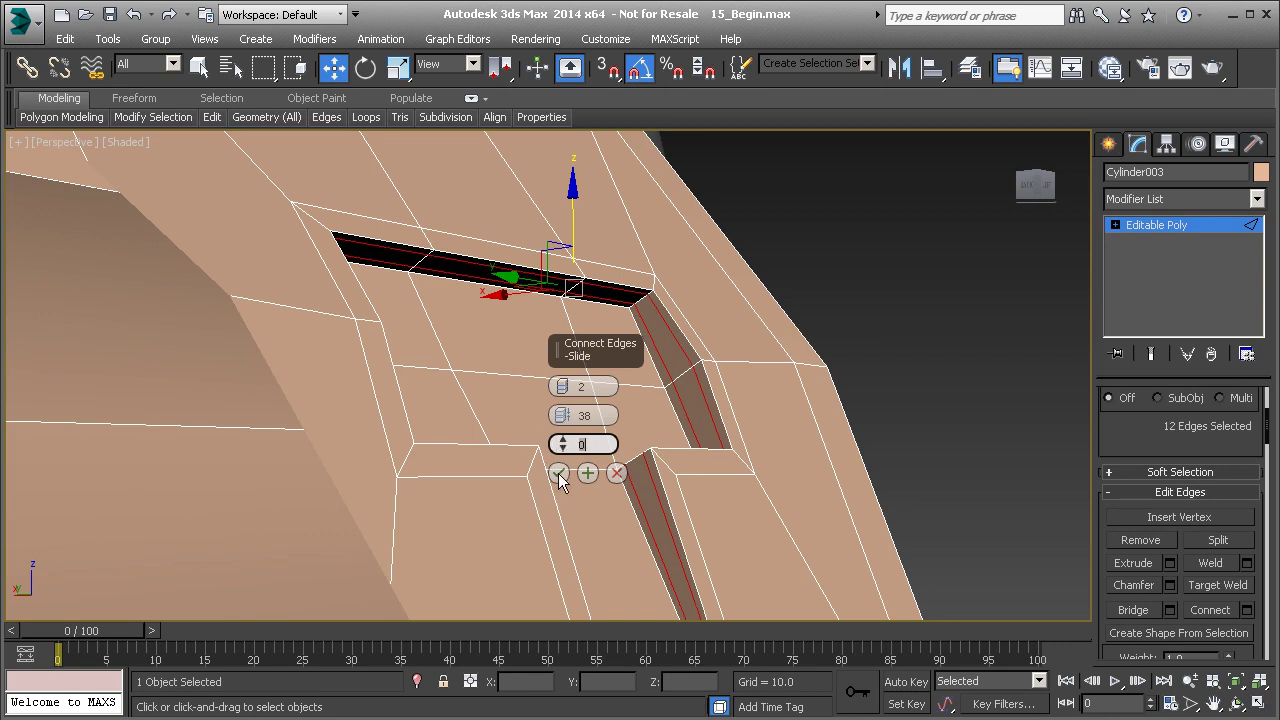
{"action": "left_click", "coordinate": [558, 473]}
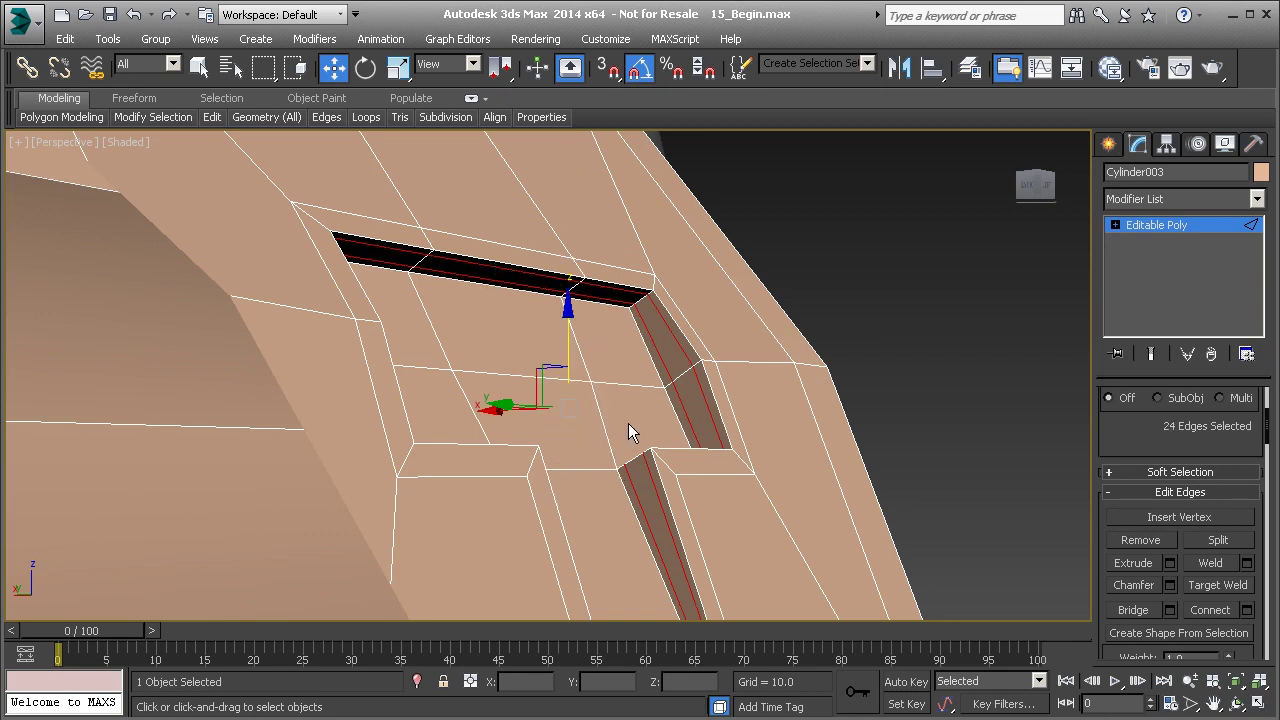
Step: Inset the seven floor polygons of the T-shaped notch as a group by 0.03
{"action": "key", "text": "4"}
{"action": "middle_click_drag", "start_coordinate": [566, 389], "coordinate": [375, 320], "text": "alt"}
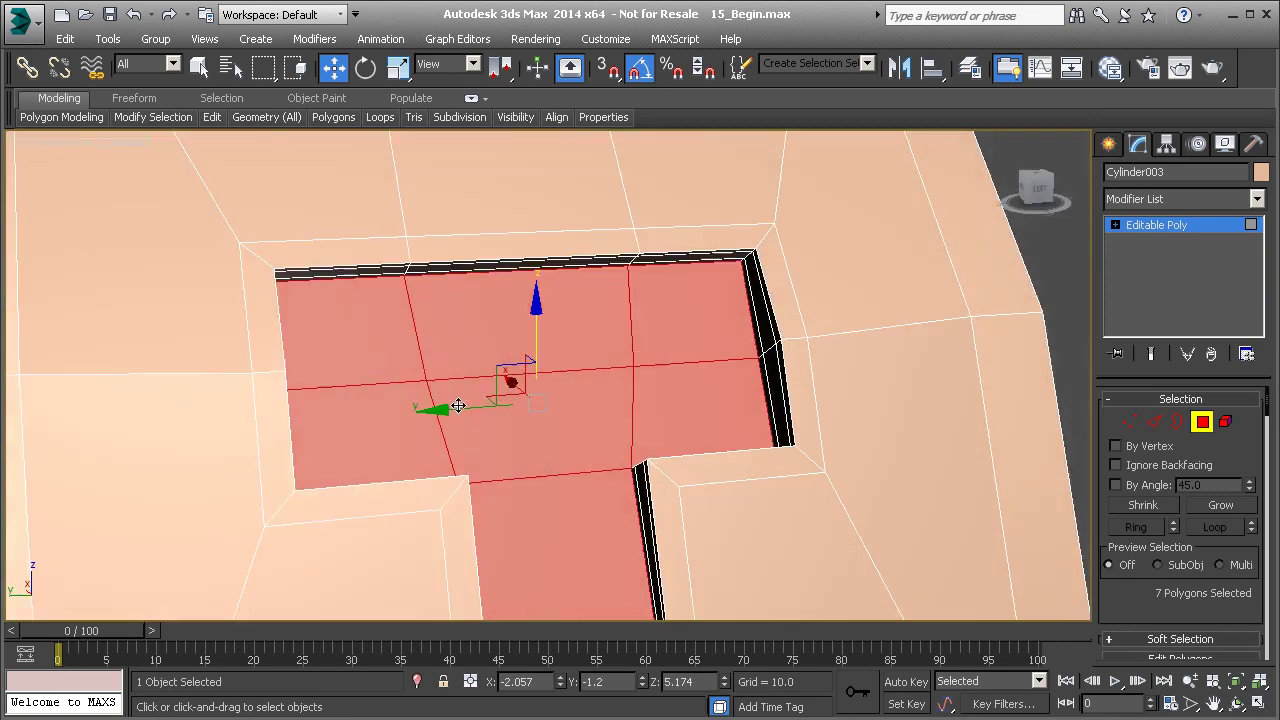
{"action": "scroll", "coordinate": [462, 394], "scroll_direction": "down", "scroll_amount": 4}
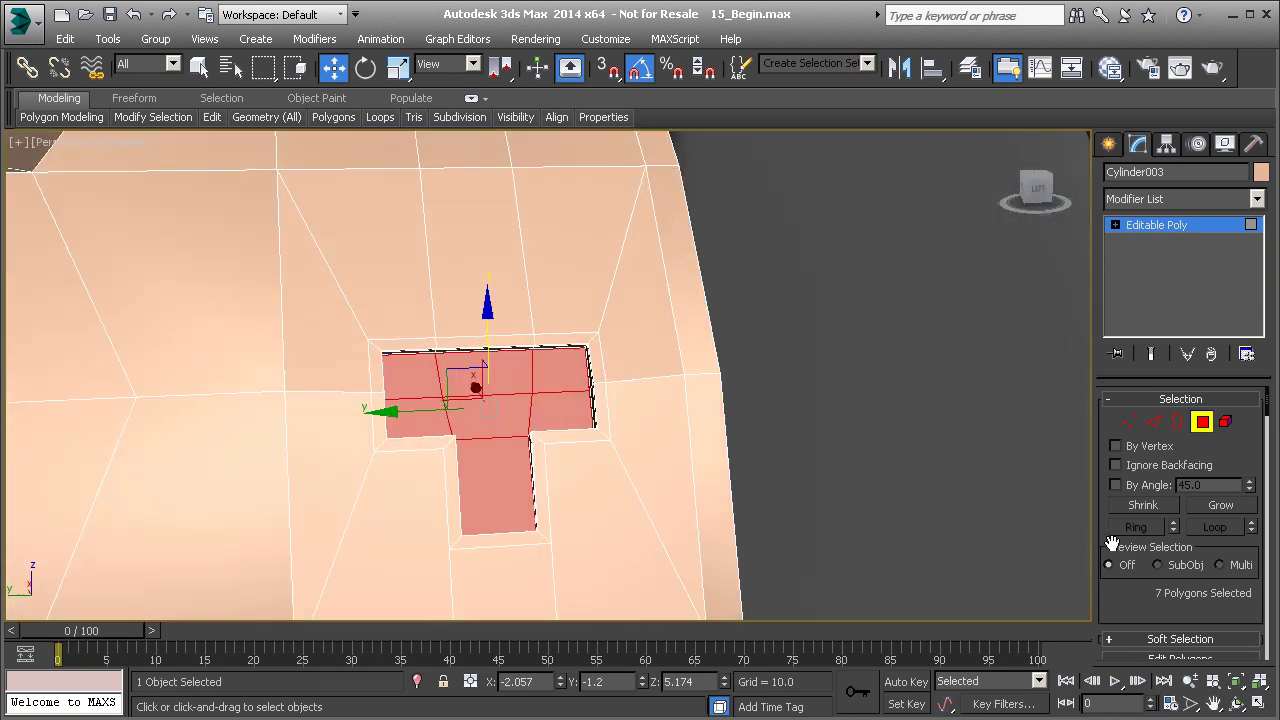
{"action": "scroll", "coordinate": [1190, 500], "scroll_direction": "down", "scroll_amount": 3}
{"action": "left_click", "coordinate": [1247, 573]}
{"action": "scroll", "coordinate": [471, 409], "scroll_direction": "up", "scroll_amount": 5}
{"action": "left_click", "coordinate": [562, 418]}
{"action": "left_click", "coordinate": [562, 418]}
{"action": "left_click", "coordinate": [565, 412]}
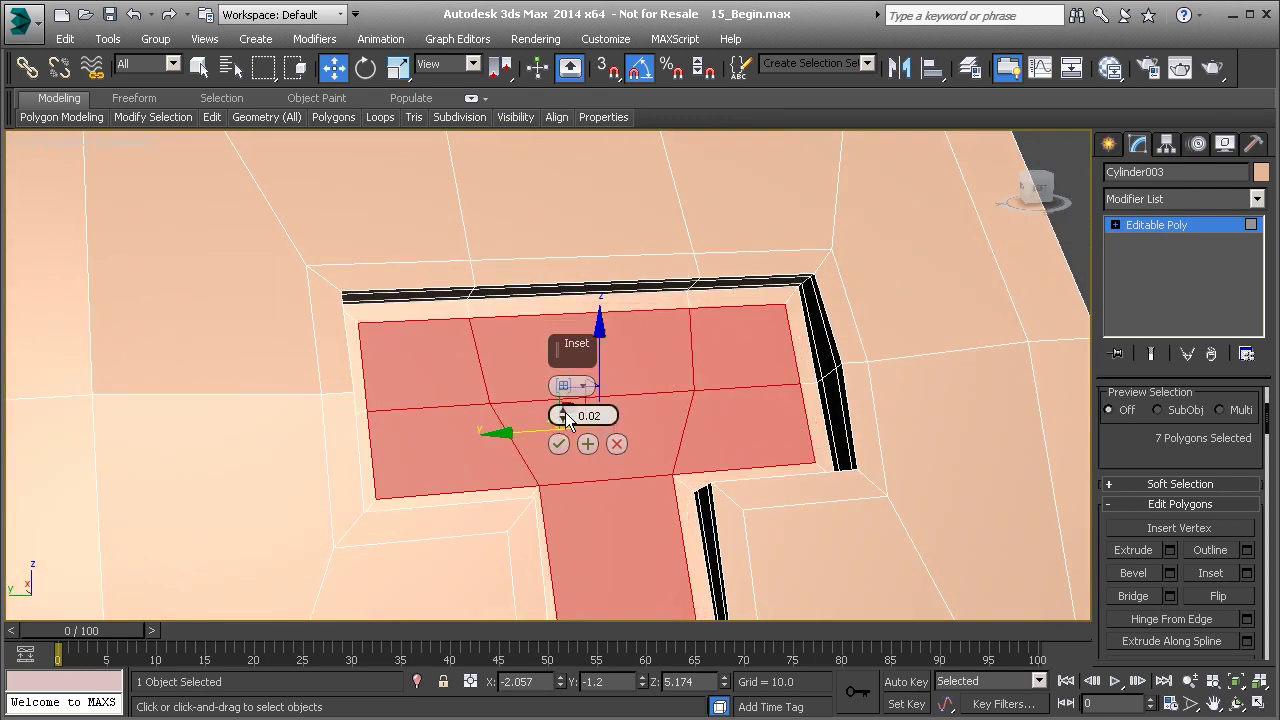
{"action": "left_click", "coordinate": [564, 412]}
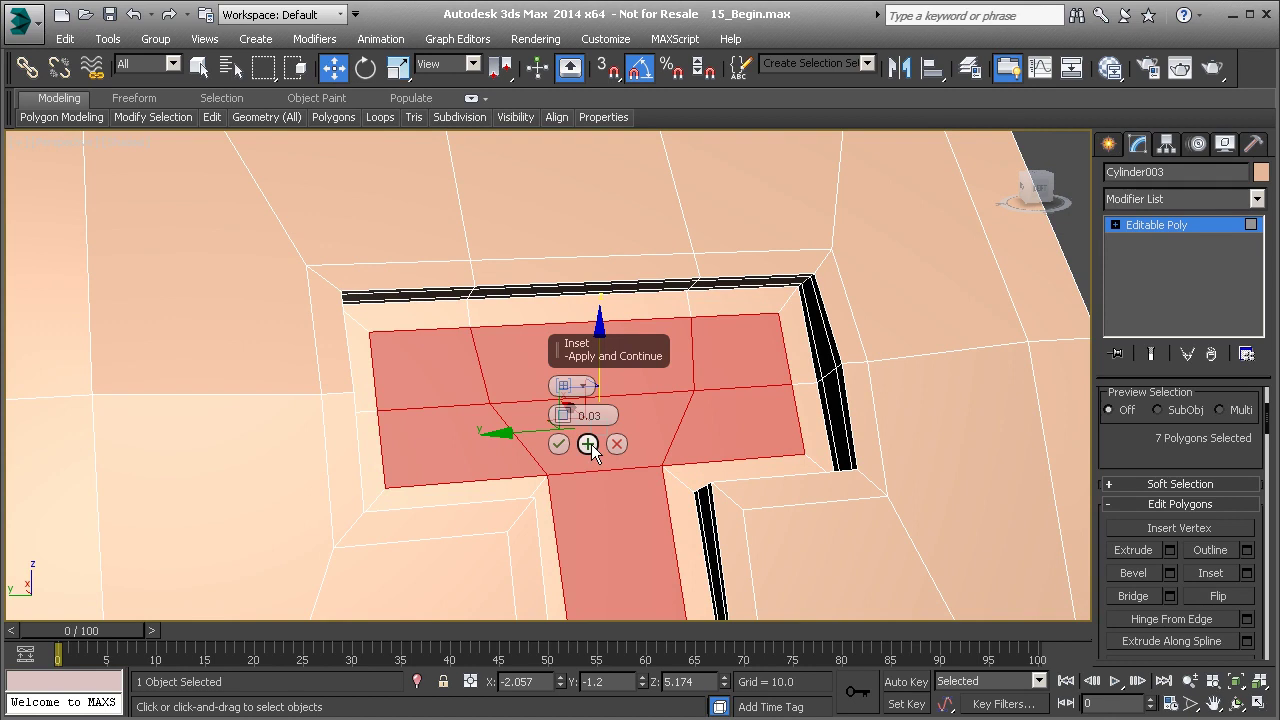
{"action": "left_click", "coordinate": [588, 444]}
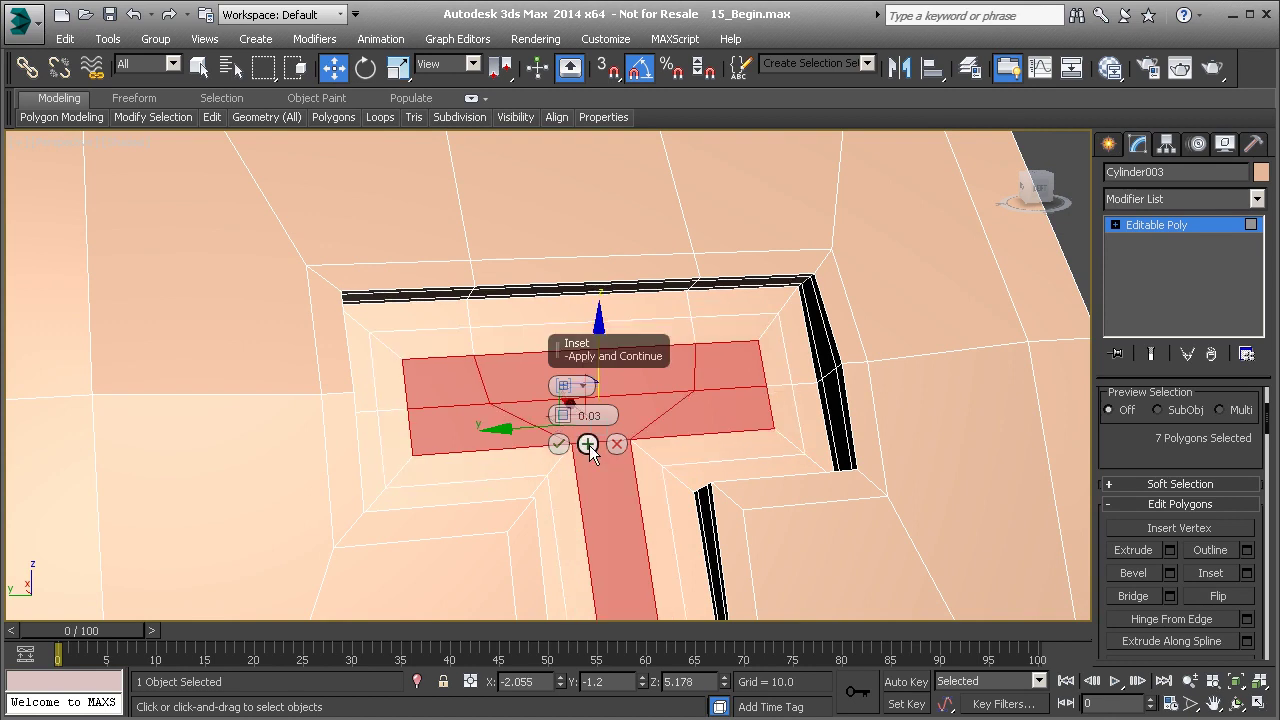
{"action": "left_click", "coordinate": [616, 443]}
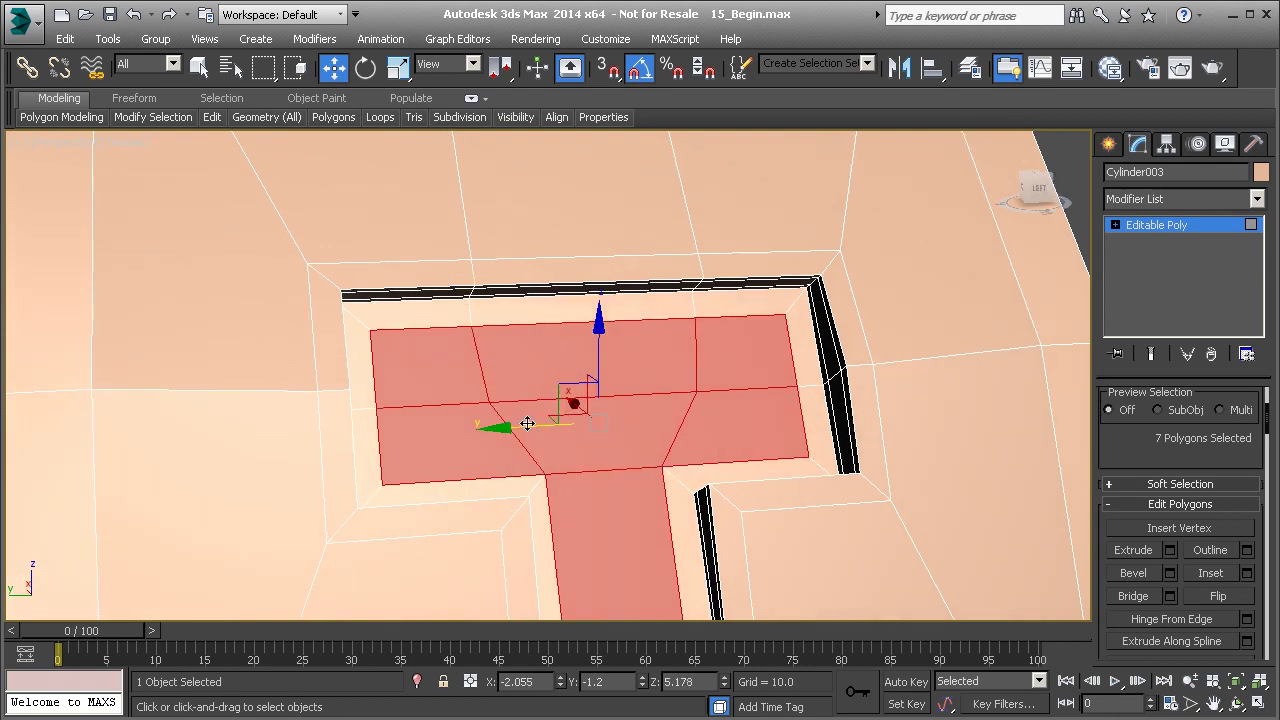
{"action": "scroll", "coordinate": [588, 385], "scroll_direction": "down", "scroll_amount": 6}
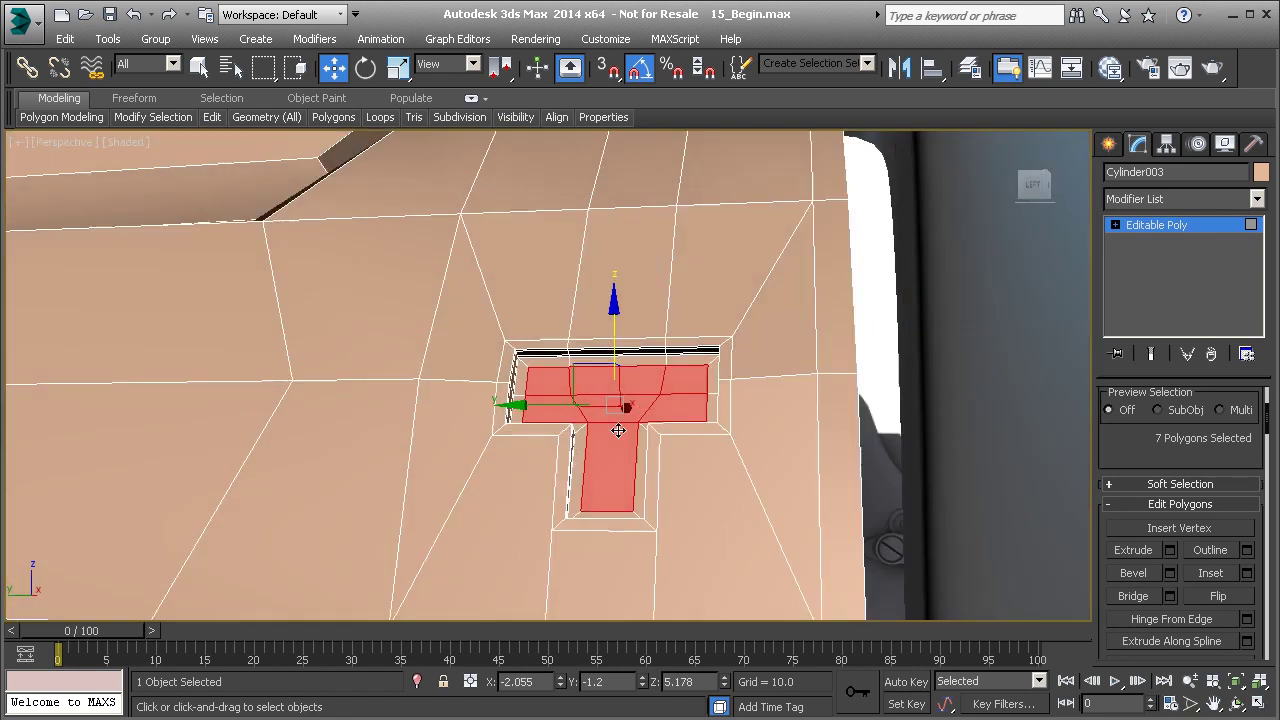
{"action": "middle_click_drag", "start_coordinate": [618, 430], "coordinate": [730, 413], "text": "alt"}
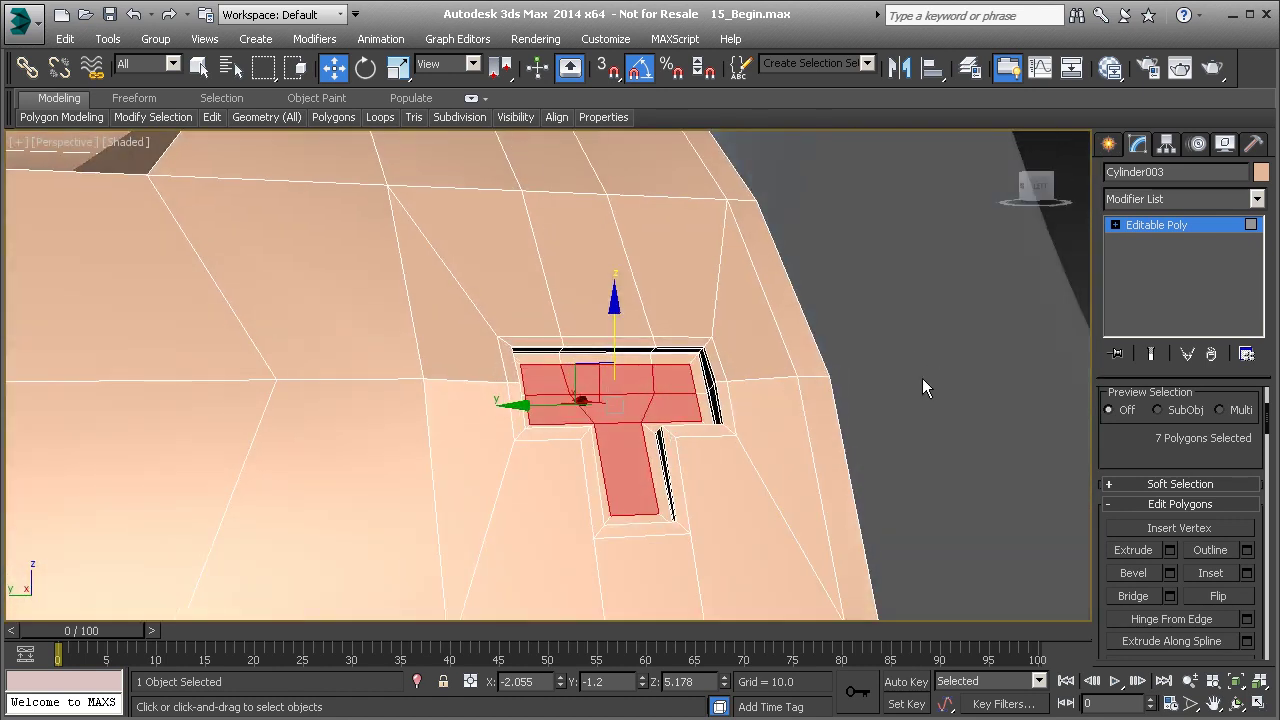
{"action": "scroll", "coordinate": [929, 356], "scroll_direction": "down", "scroll_amount": 8}
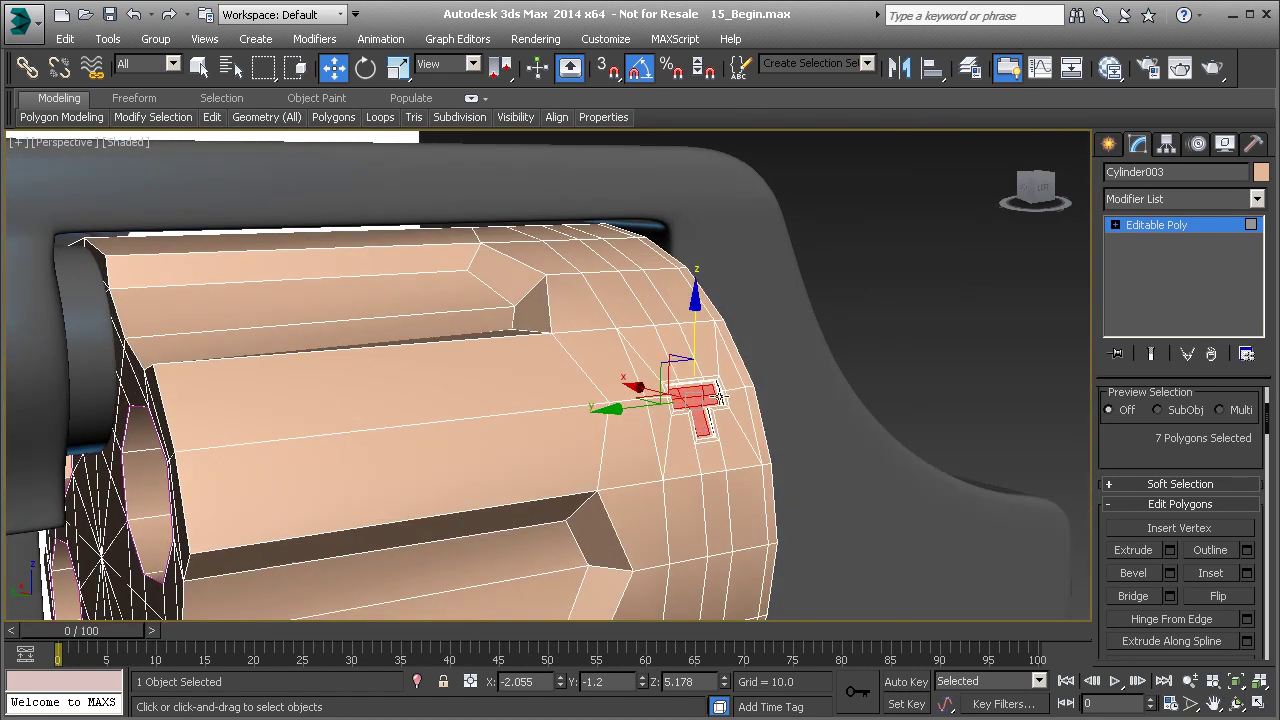
{"action": "middle_click_drag", "start_coordinate": [695, 506], "coordinate": [683, 288], "text": "alt"}
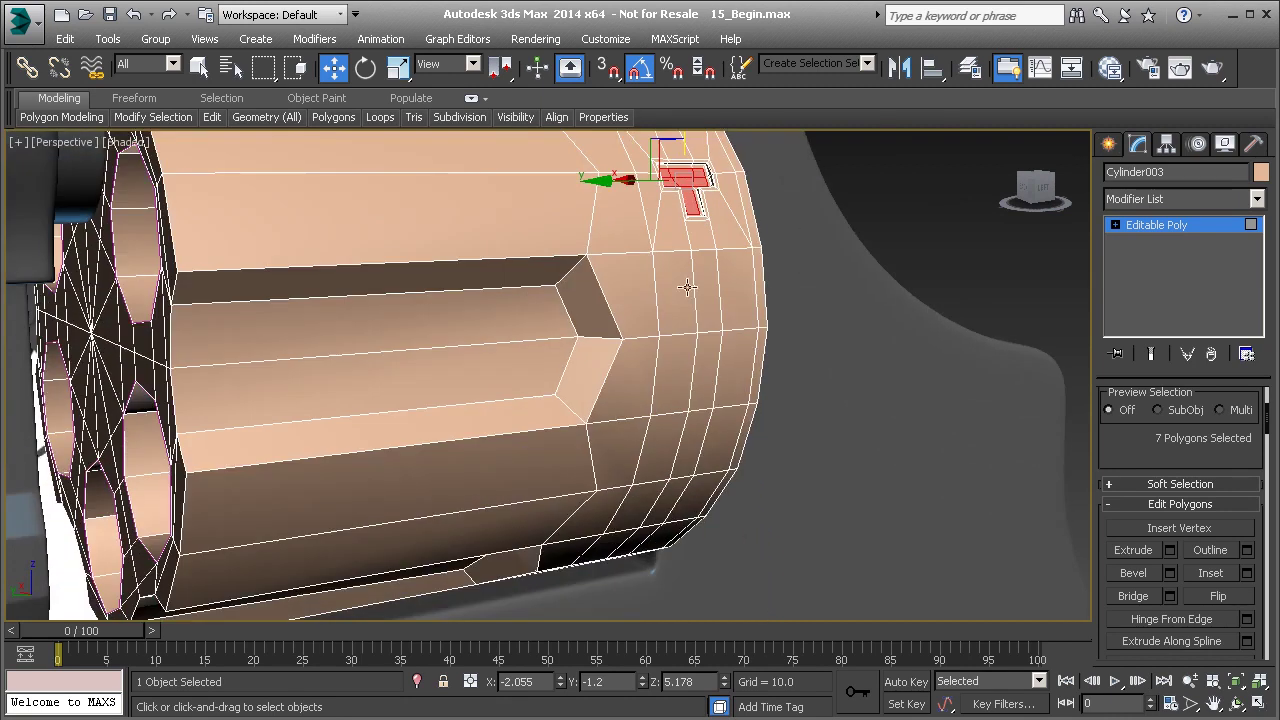
{"action": "middle_click_drag", "start_coordinate": [628, 467], "coordinate": [591, 437], "text": "alt"}
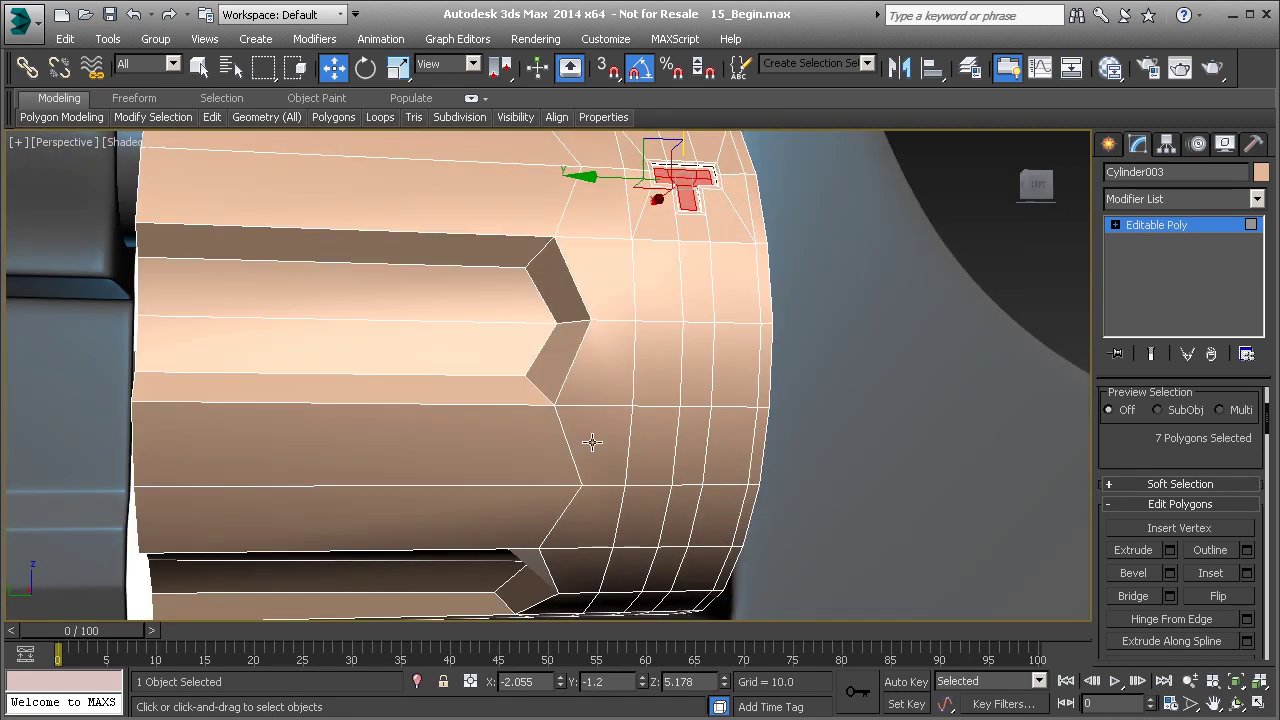
{"action": "middle_click_drag", "start_coordinate": [626, 424], "coordinate": [608, 278], "text": "alt"}
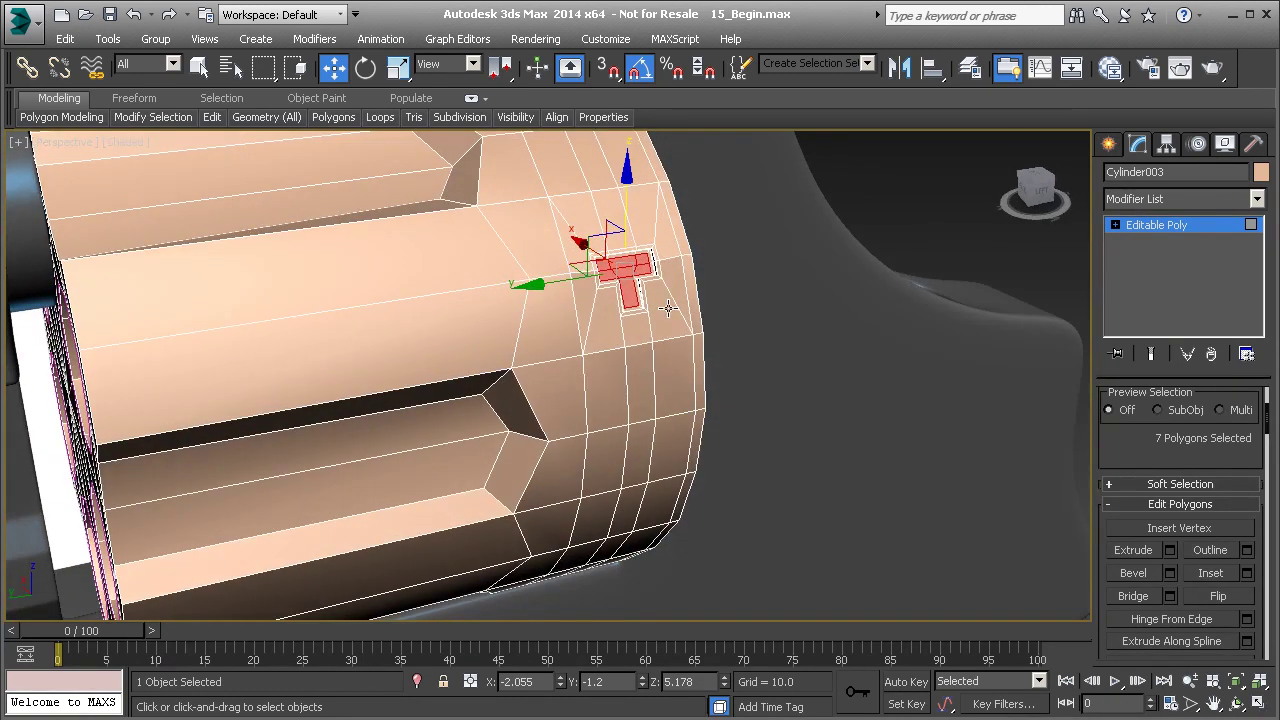